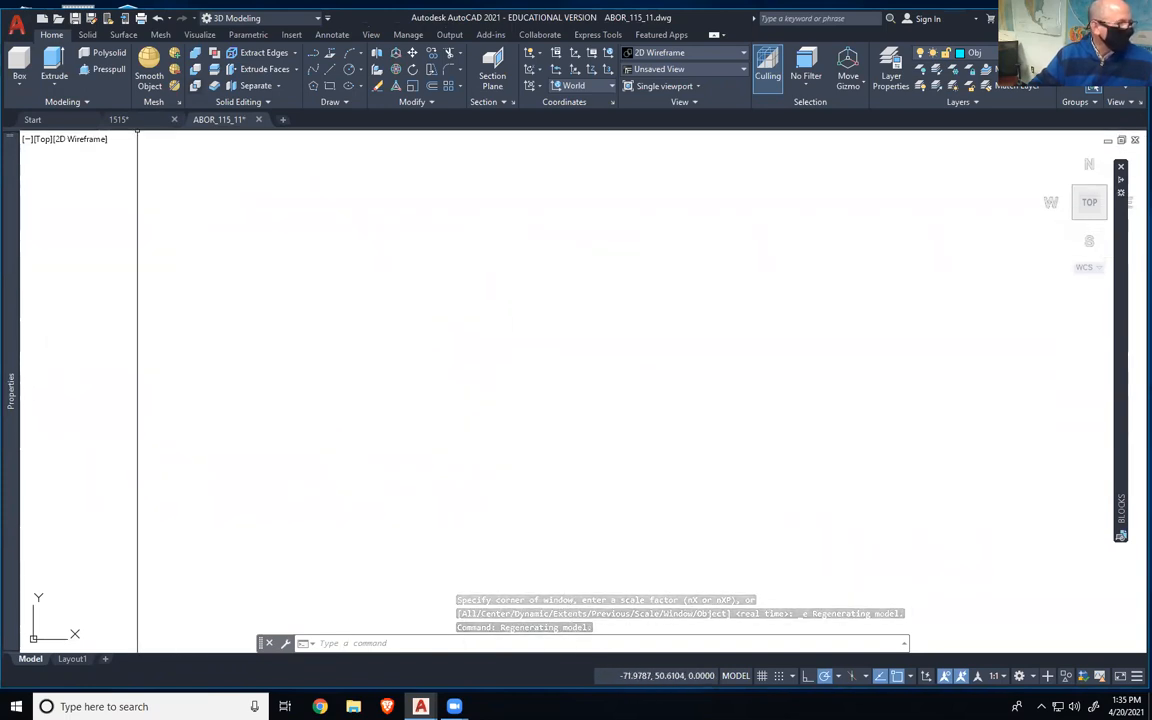
# - Check the model space of the ABOR_115_11 drawing for geometry, comparing it with the 1515 drawing
pyautogui.click(137, 121)
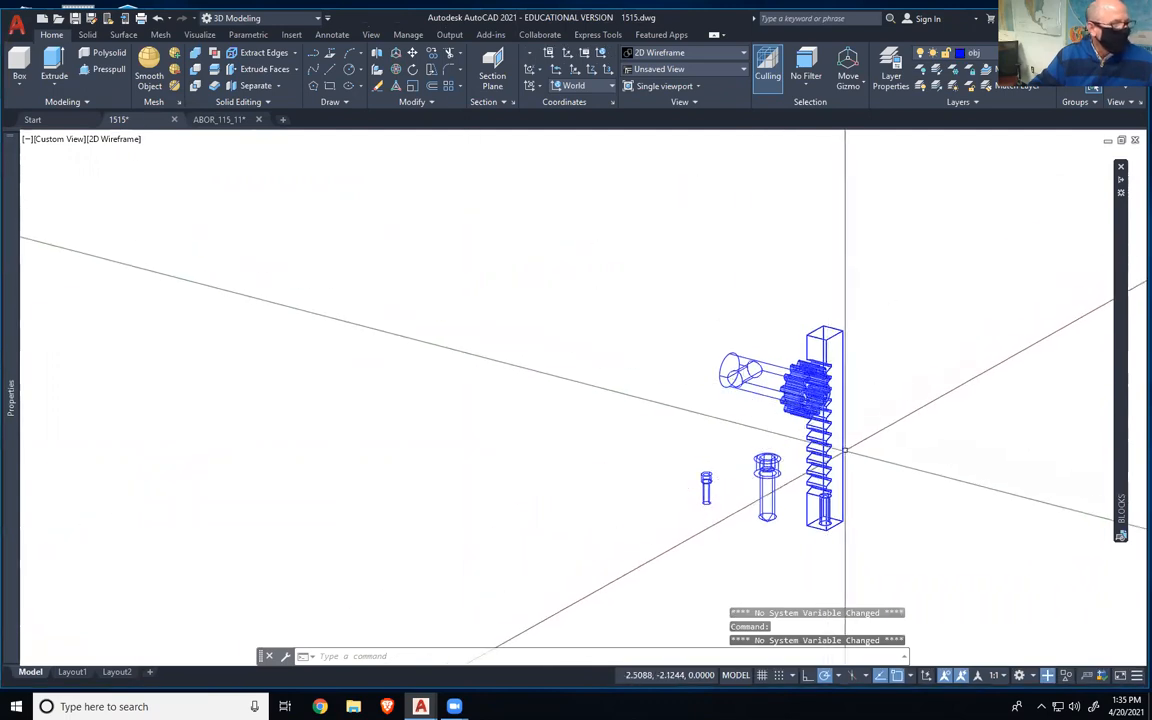
pyautogui.click(219, 119)
pyautogui.scroll(-10, 869, 388)
pyautogui.moveTo(640, 450); pyautogui.dragTo(596, 460, button='middle')
pyautogui.middleClick(596, 459)
pyautogui.middleClick(596, 459)
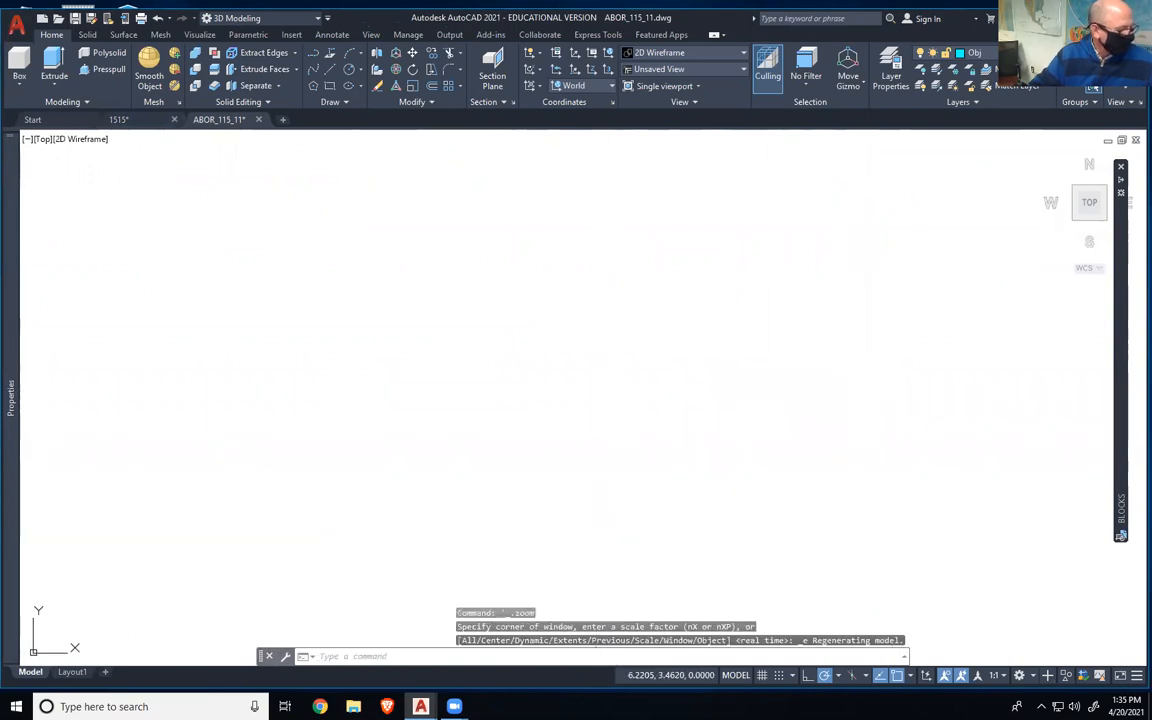
pyautogui.click(33, 119)
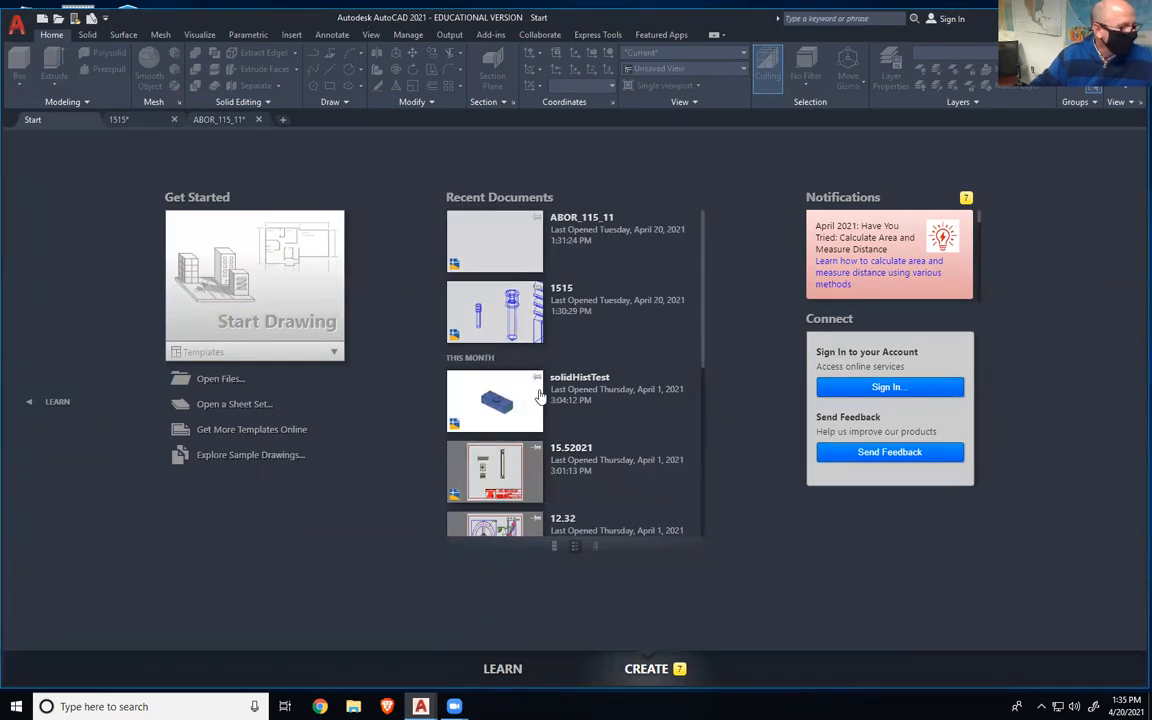
pyautogui.click(507, 252)
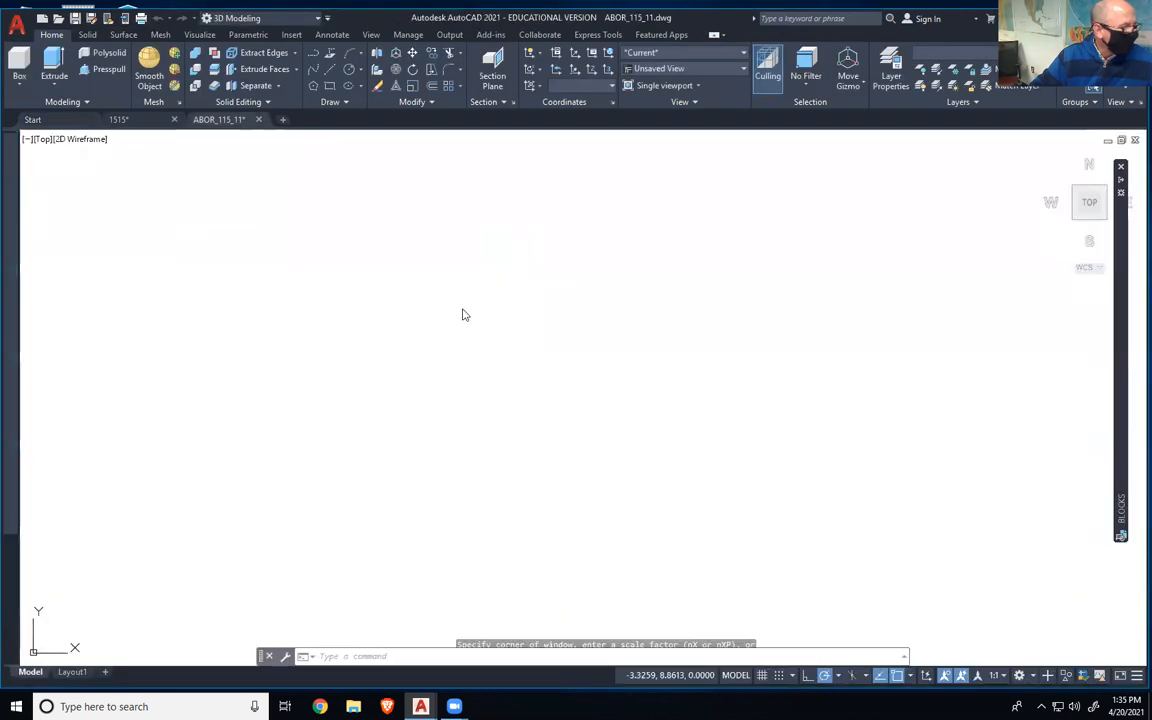
# - Check the title block on Layout1 of ABOR_115_11, return to model space and close that drawing
pyautogui.click(74, 672)
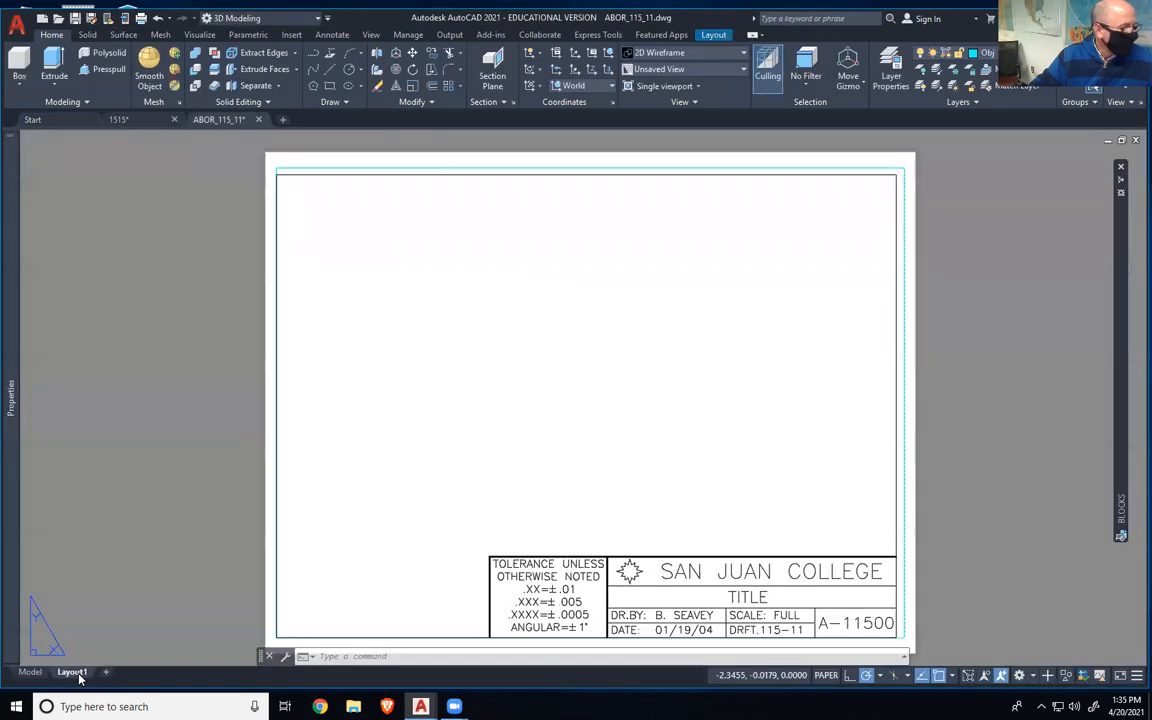
pyautogui.click(31, 672)
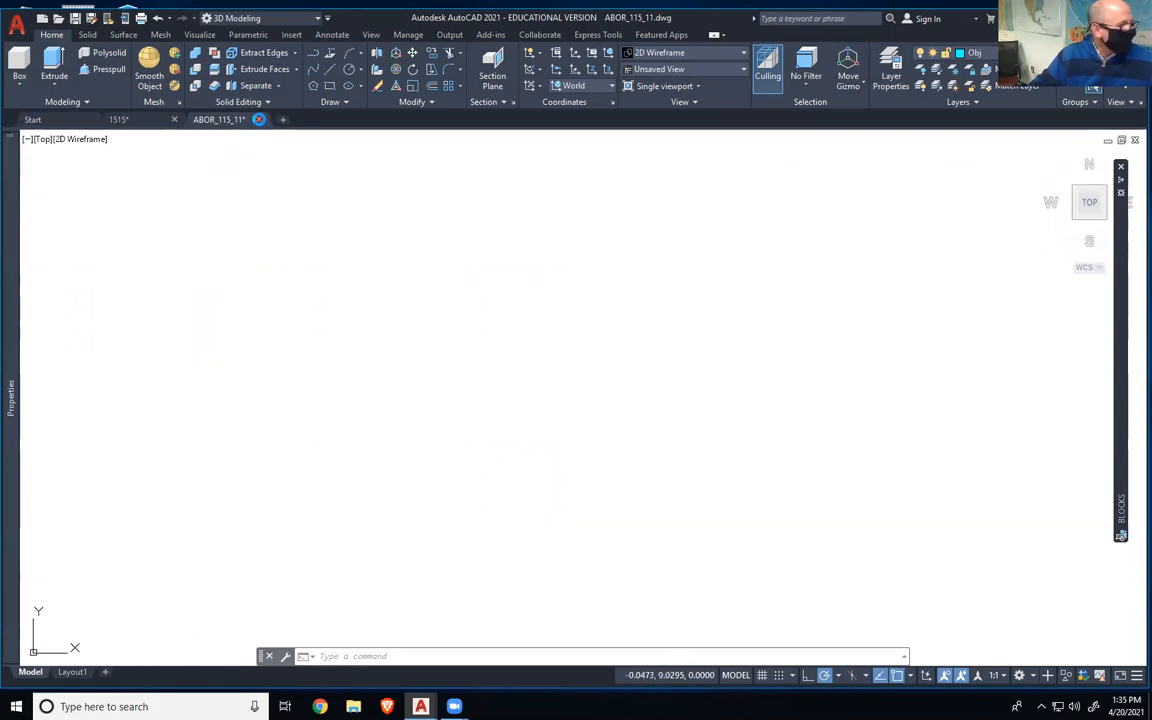
pyautogui.click(258, 119)
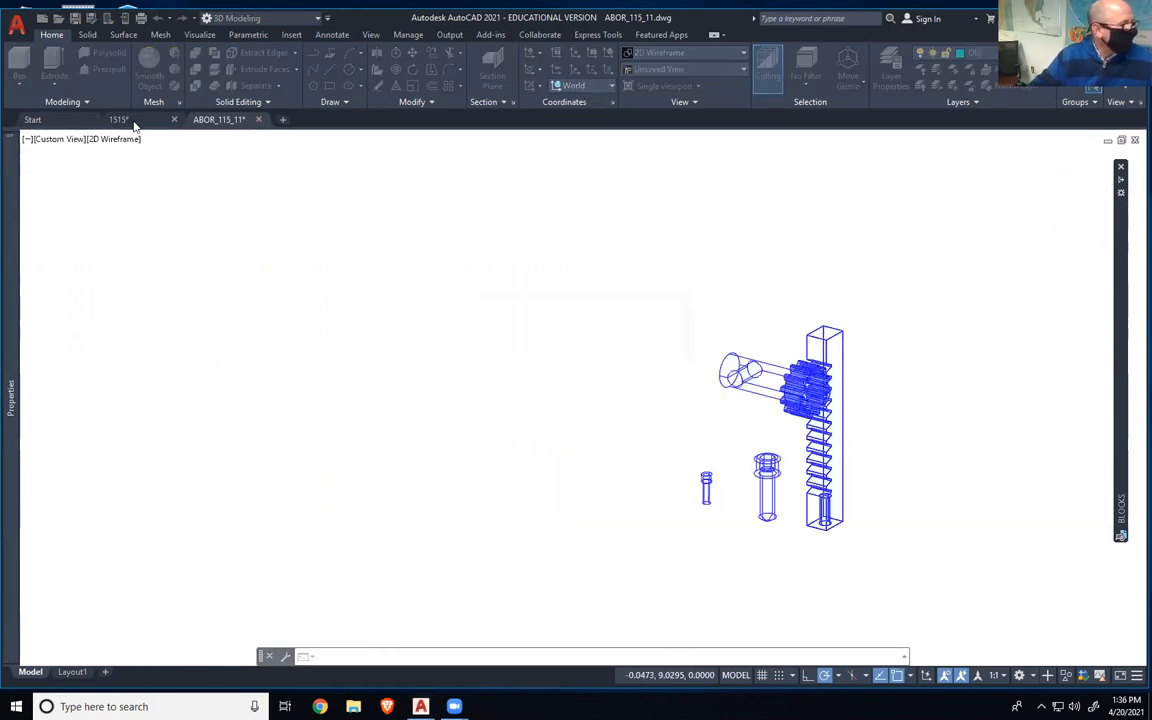
pyautogui.moveTo(134, 122)
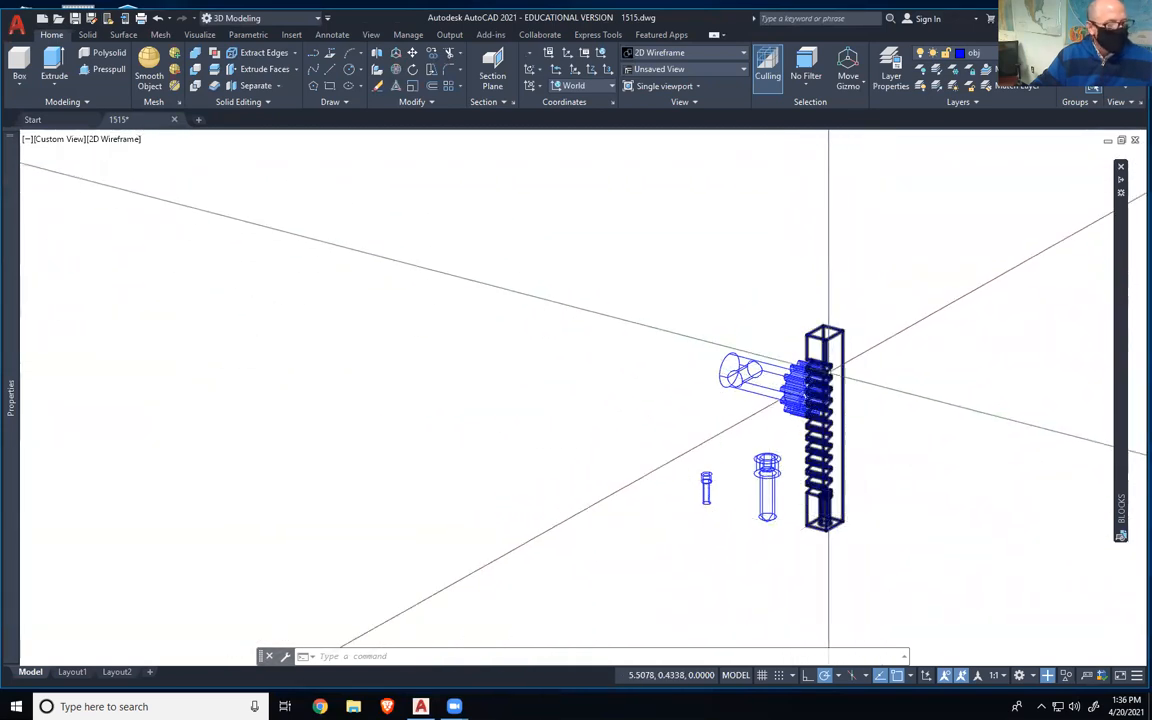
# - Examine the gear, shaft, toothed rack and loose screws of the 1515 drawing from several angles
pyautogui.moveTo(828, 372); pyautogui.dragTo(688, 332, button='middle')
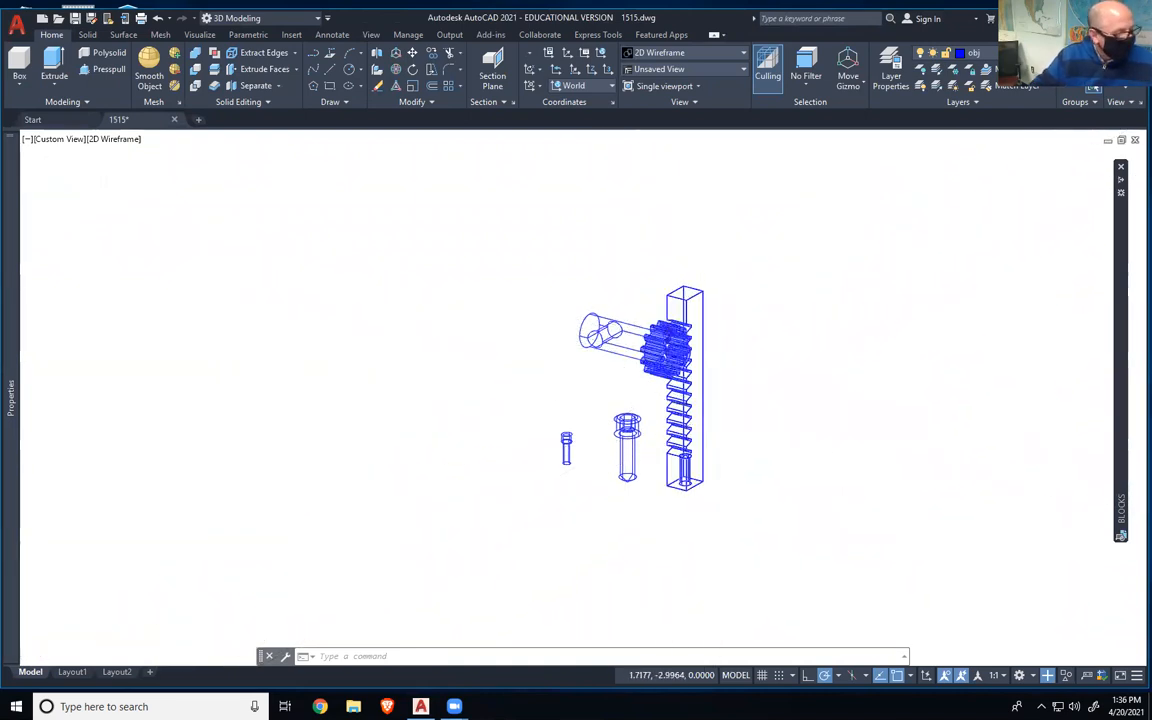
pyautogui.keyDown('shift'); pyautogui.moveTo(612, 436); pyautogui.dragTo(598, 431, button='middle'); pyautogui.keyUp('shift')
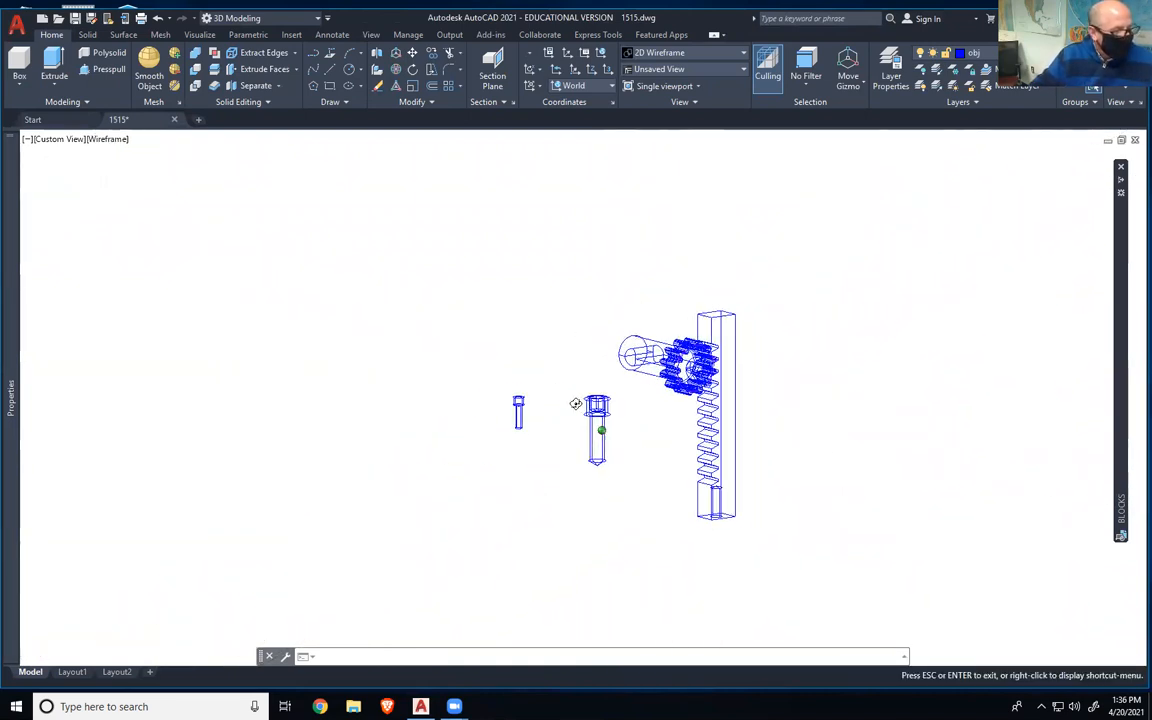
pyautogui.scroll(6, 662, 335)
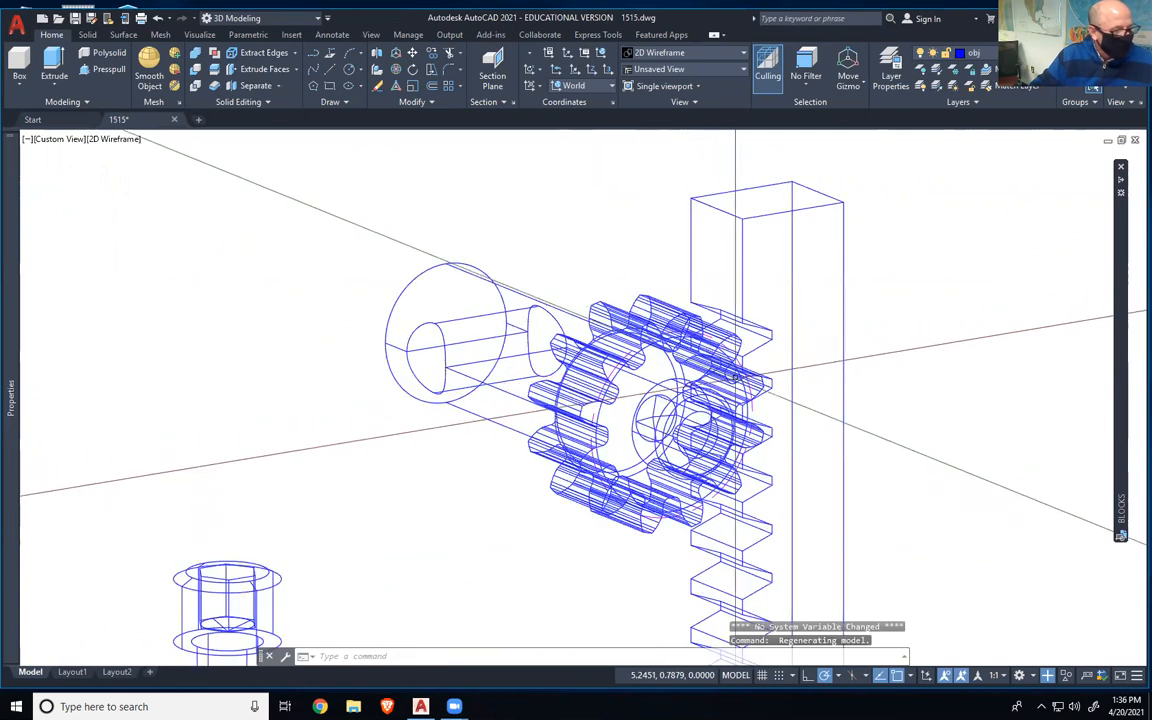
pyautogui.scroll(-5, 730, 489)
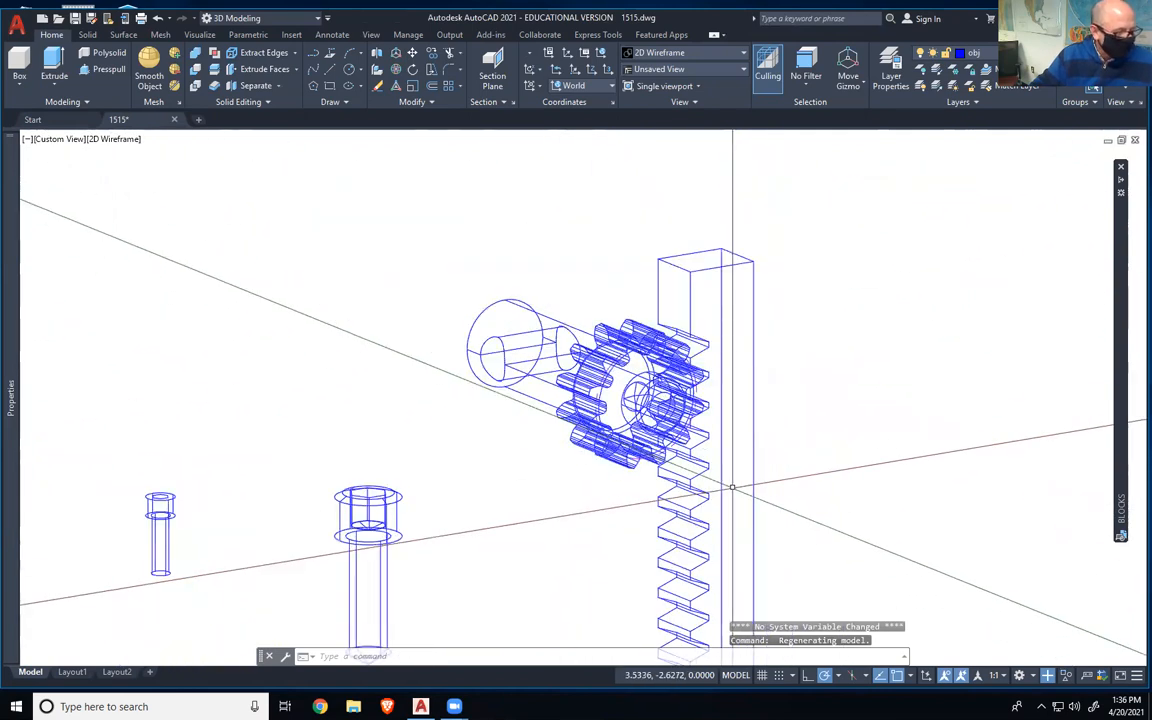
pyautogui.keyDown('shift'); pyautogui.moveTo(737, 491); pyautogui.dragTo(640, 460, button='middle'); pyautogui.keyUp('shift')
pyautogui.scroll(5, 758, 472)
pyautogui.keyDown('shift'); pyautogui.moveTo(758, 472); pyautogui.dragTo(675, 426, button='middle'); pyautogui.keyUp('shift')
pyautogui.scroll(-2, 681, 488)
pyautogui.scroll(-2, 675, 489)
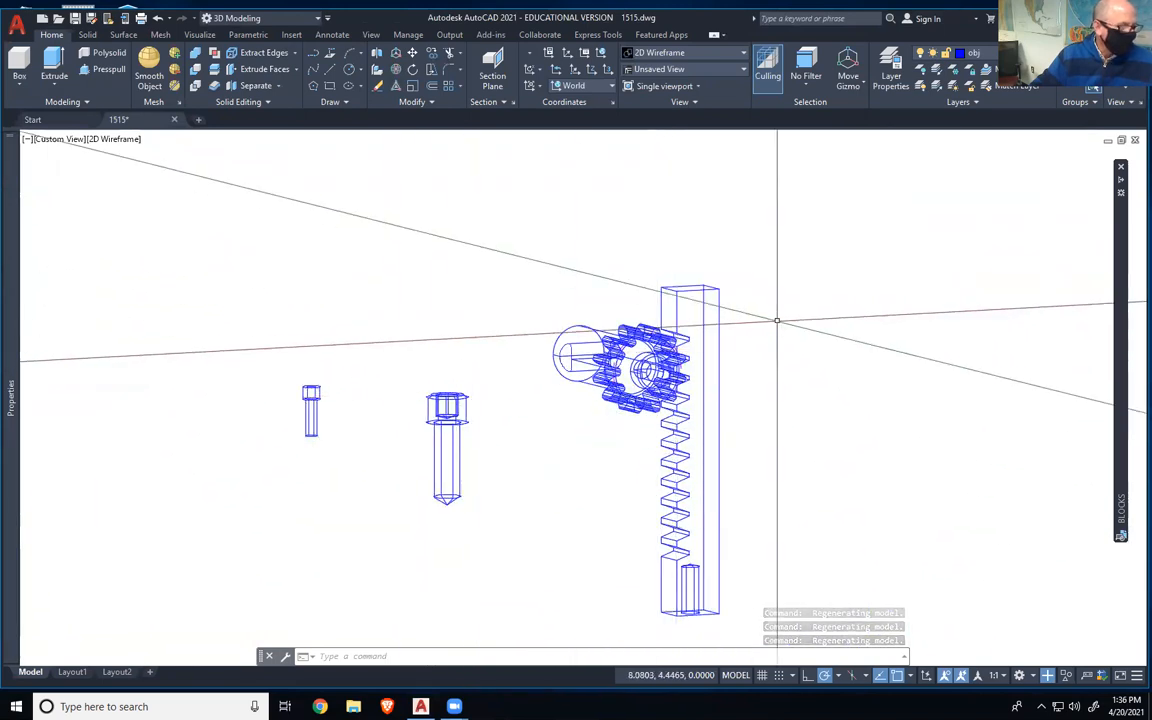
pyautogui.keyDown('shift'); pyautogui.moveTo(599, 398); pyautogui.dragTo(740, 414, button='middle'); pyautogui.keyUp('shift')
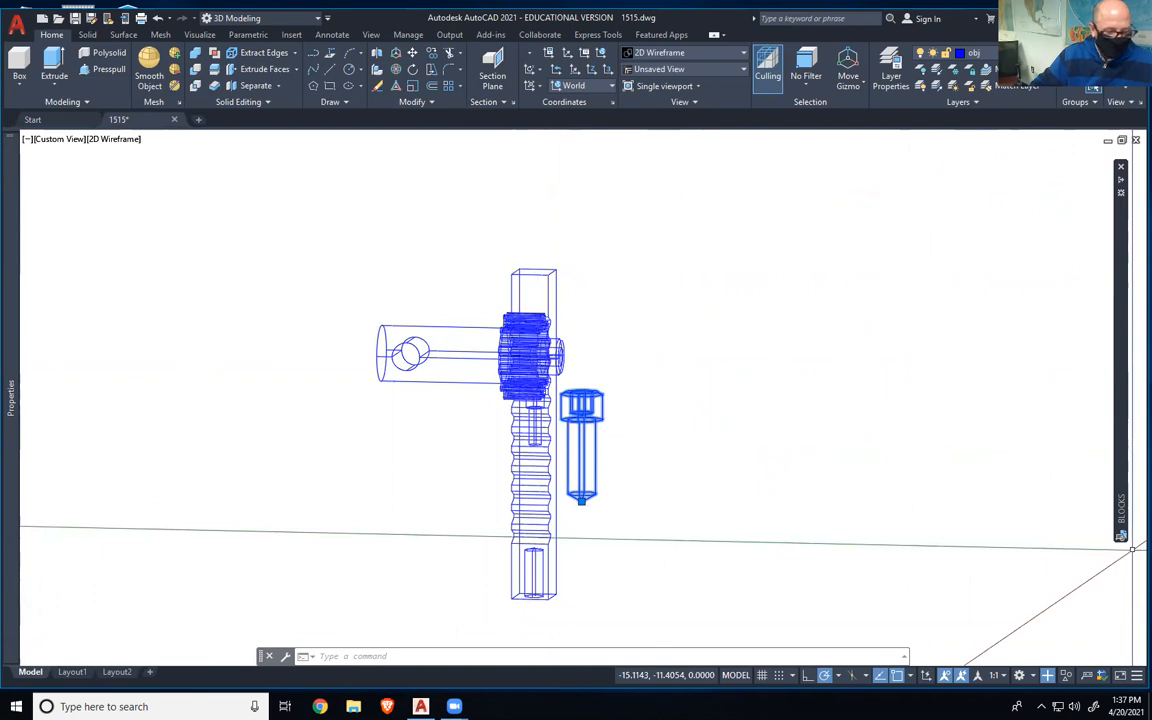
# - Switch to File Explorer and go to the Drafting\DRFT115 folder on the H: drive
pyautogui.press('super+e')
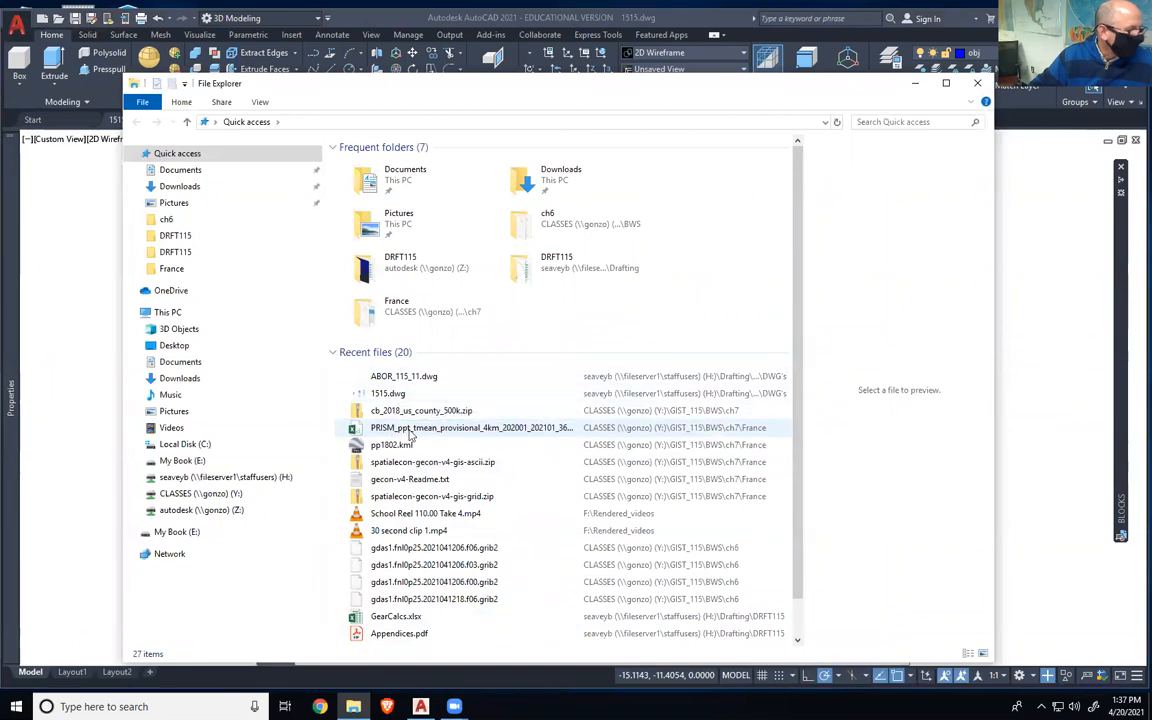
pyautogui.scroll(-2, 438, 503)
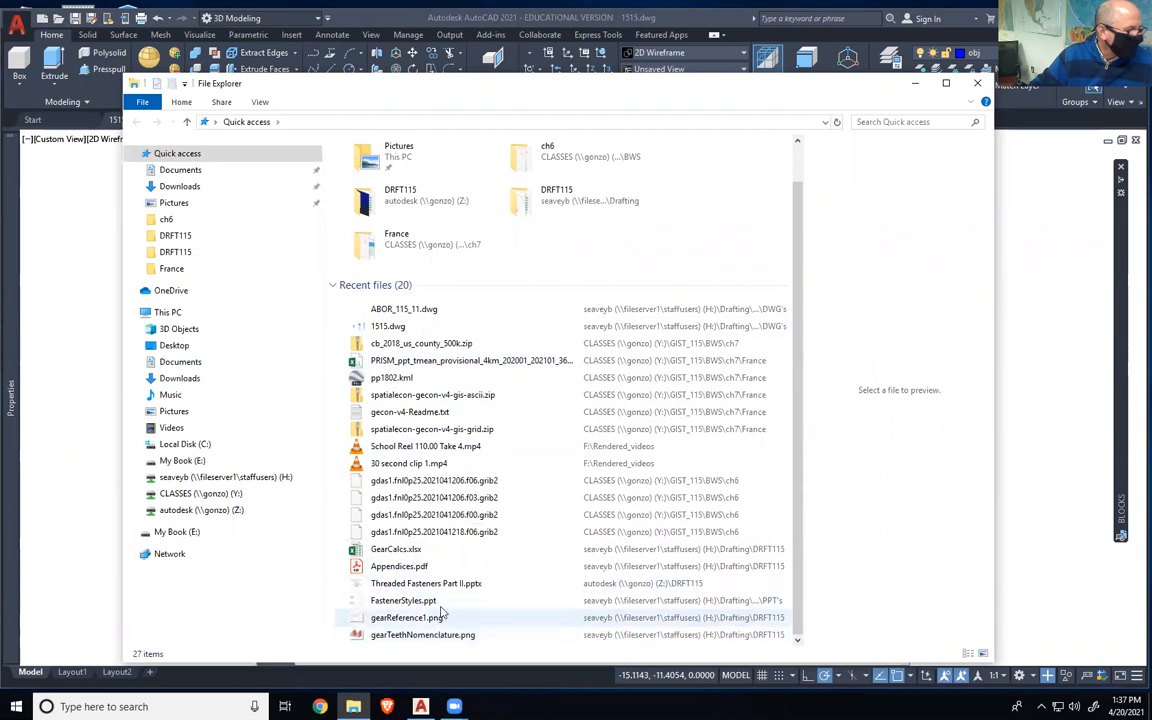
pyautogui.scroll(2, 423, 553)
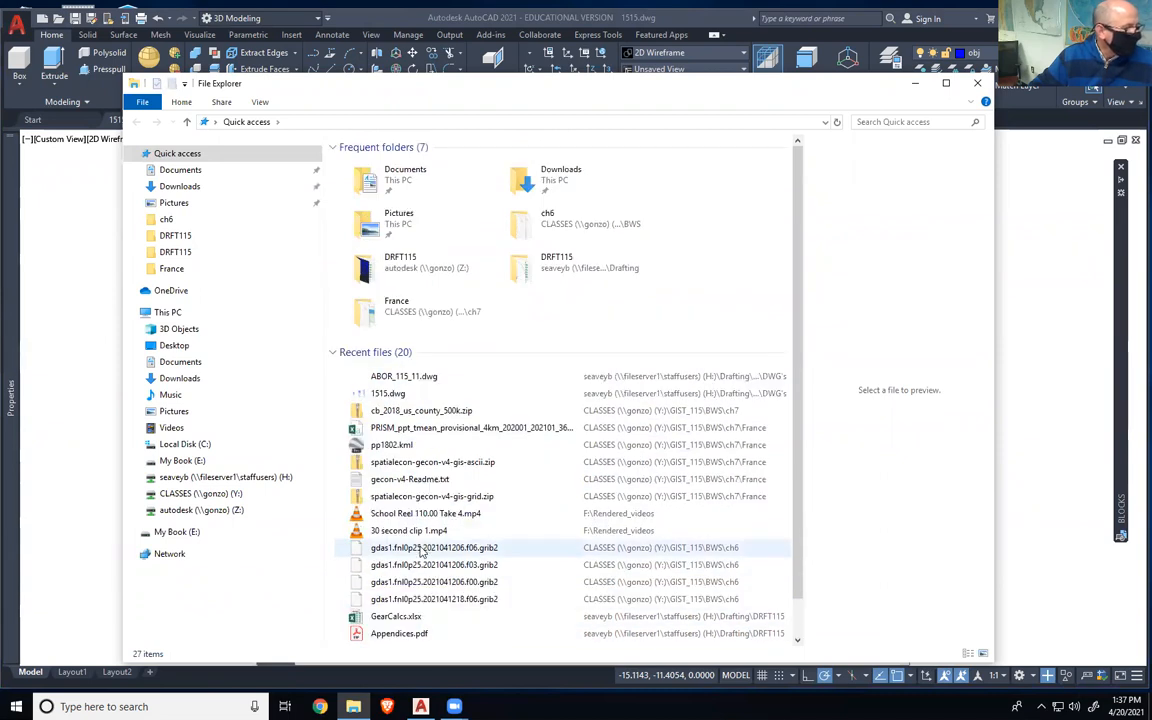
pyautogui.click(193, 480)
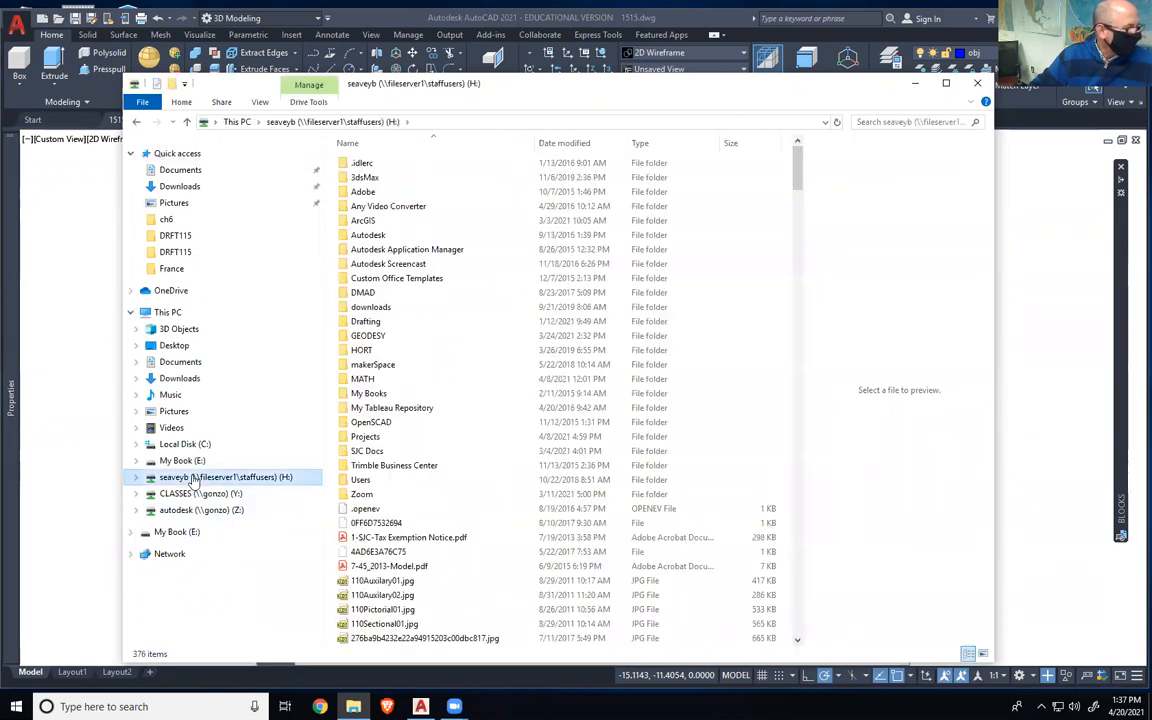
pyautogui.doubleClick(378, 326)
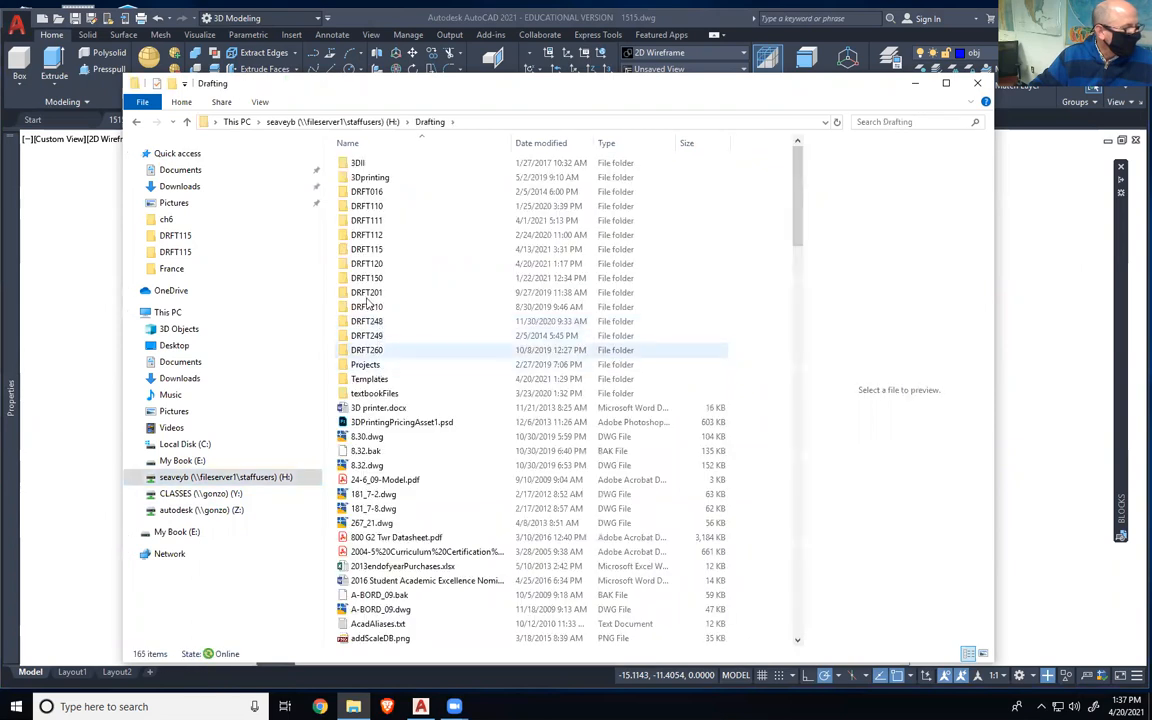
pyautogui.doubleClick(377, 248)
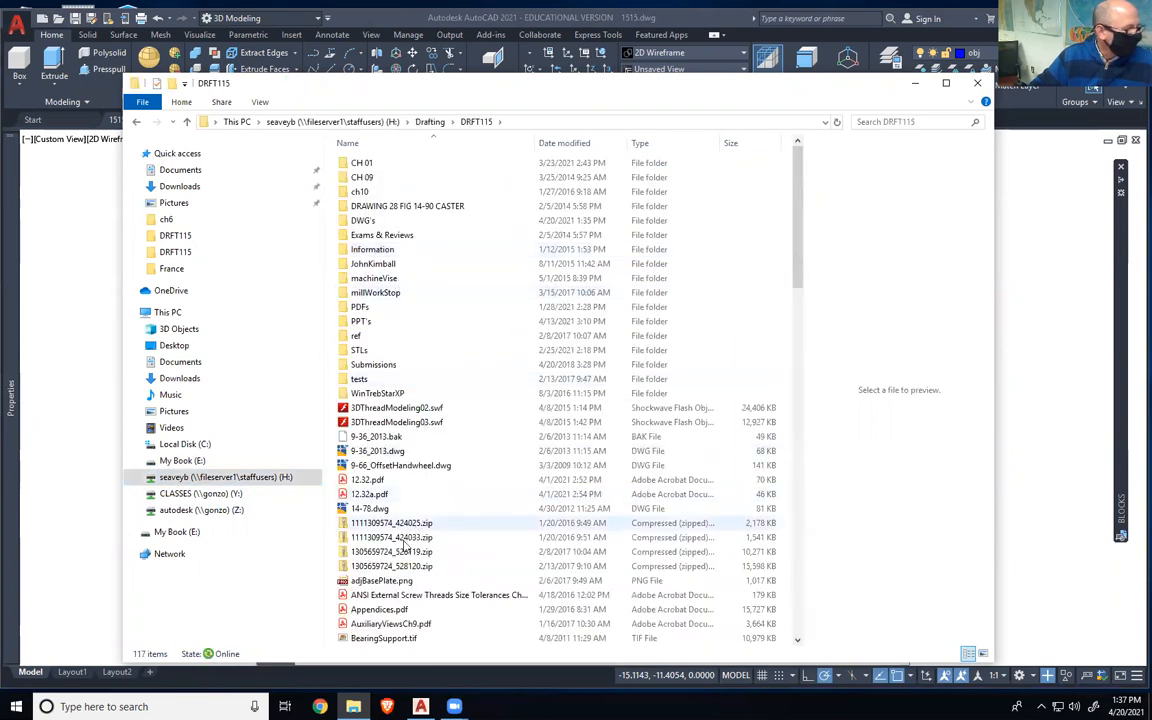
# - Open ch15.pdf in Acrobat Reader, collapse the tools pane and move ahead through the chapter's pages
pyautogui.scroll(-4, 400, 620)
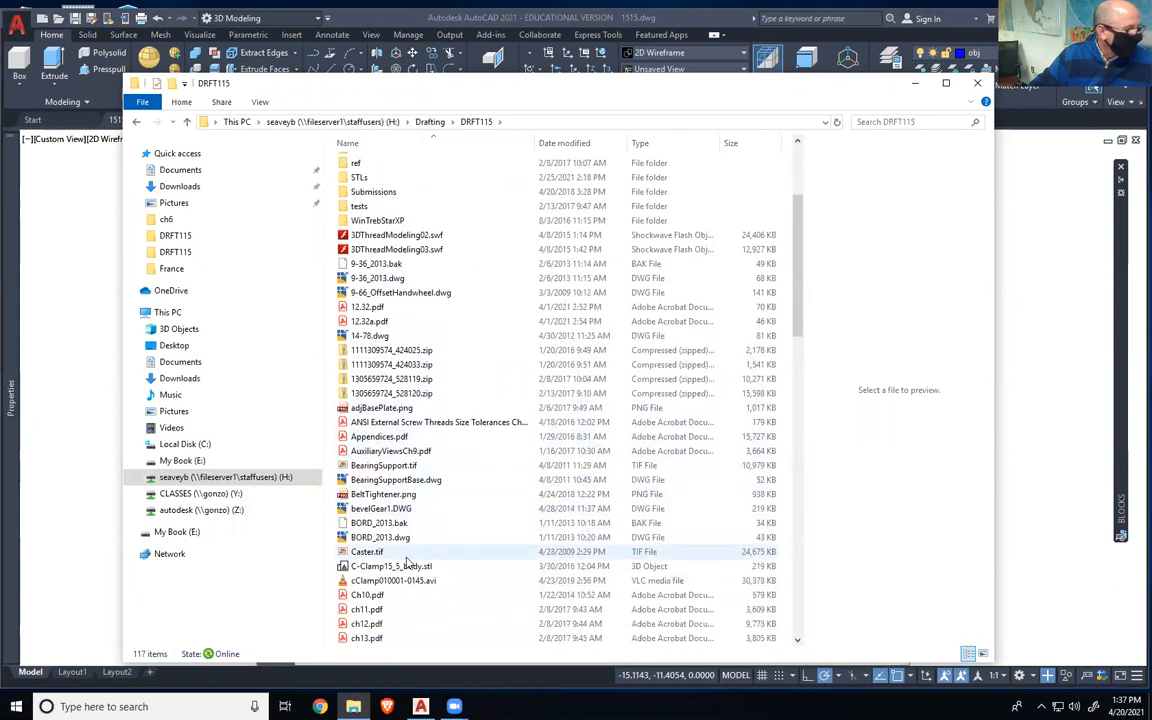
pyautogui.scroll(-2, 406, 563)
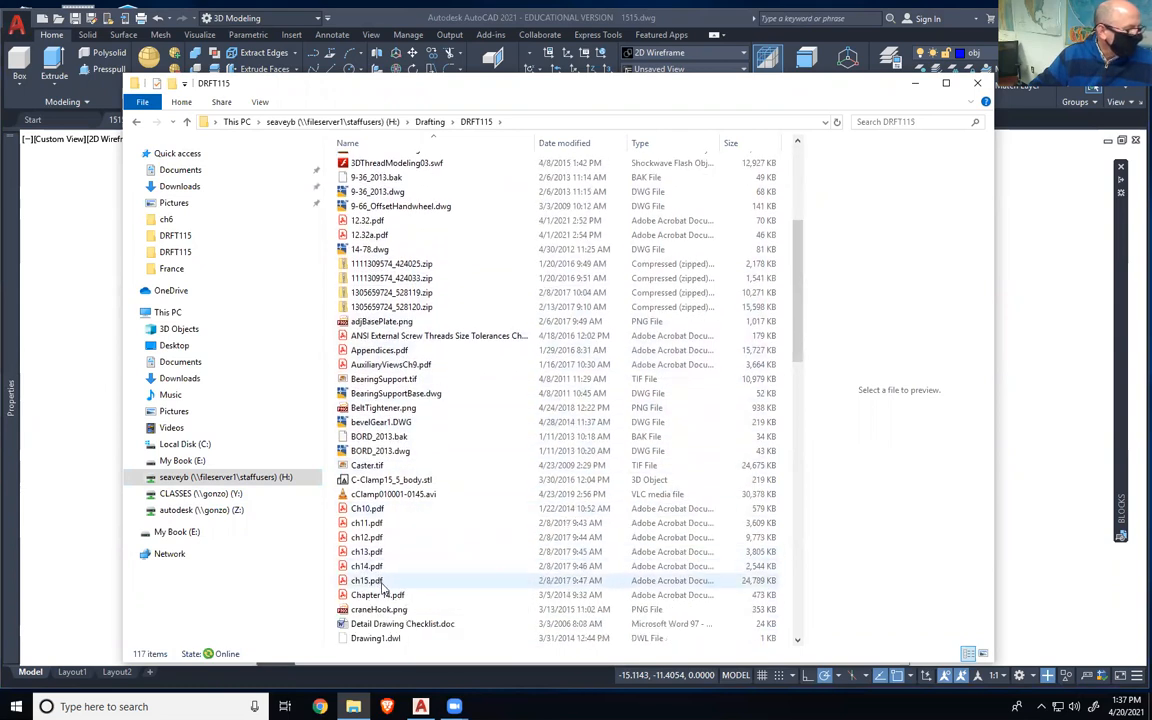
pyautogui.doubleClick(380, 582)
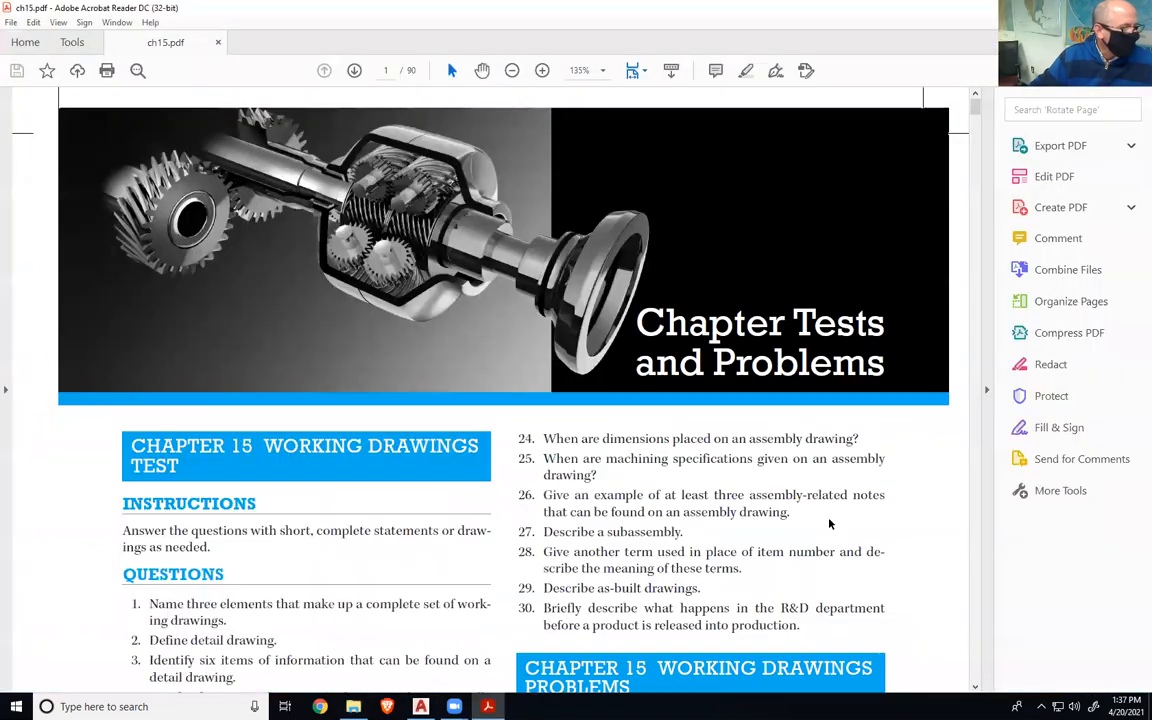
pyautogui.click(988, 394)
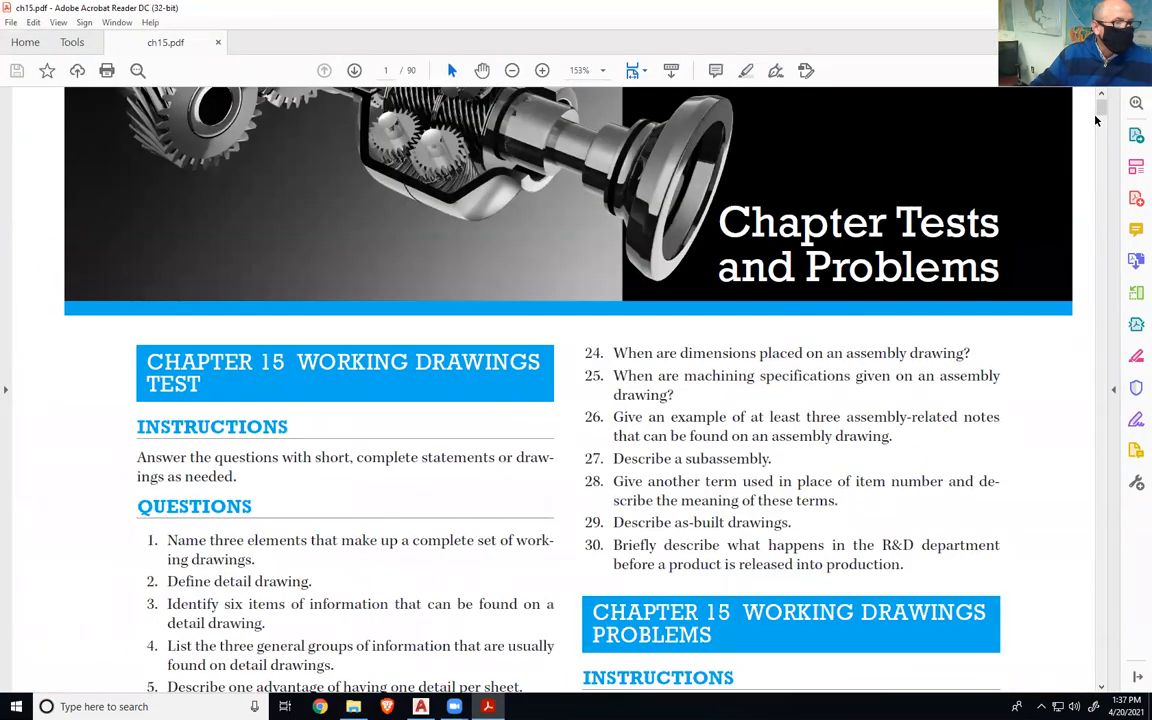
pyautogui.moveTo(1096, 120); pyautogui.dragTo(1100, 497)
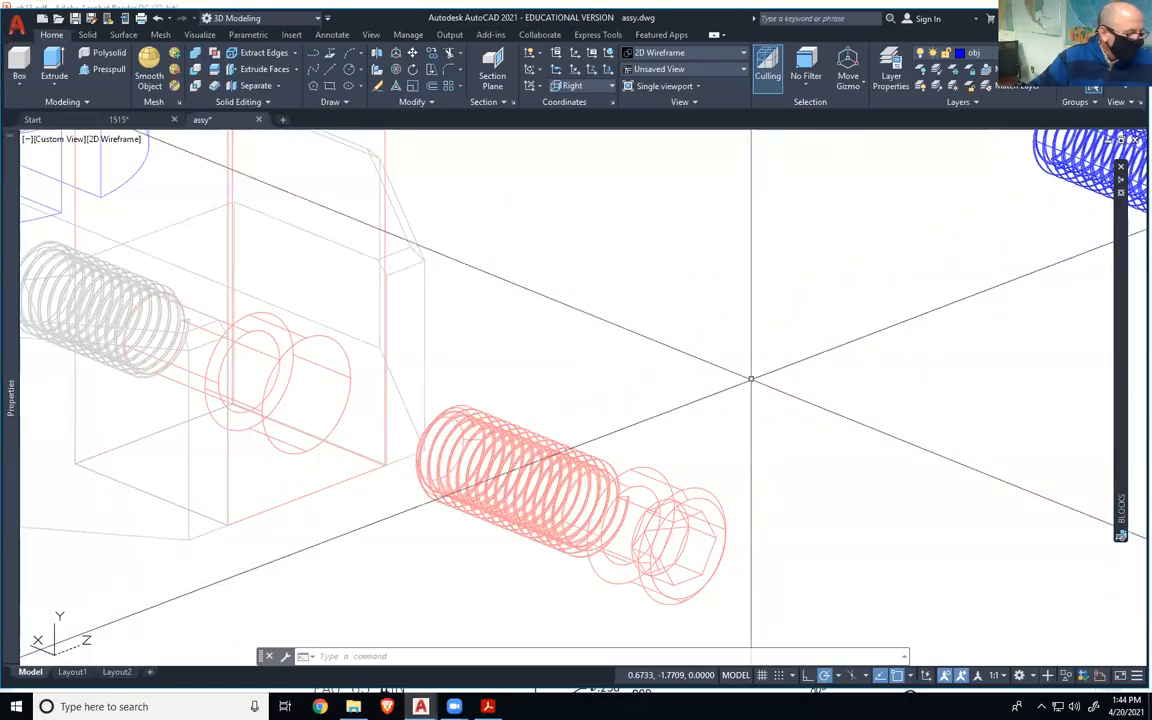
# - Move the threaded screw reference from the centre under its head to the centre of the base's counterbored hole
pyautogui.keyDown('shift'); pyautogui.moveTo(670, 400); pyautogui.dragTo(784, 470, button='middle'); pyautogui.keyUp('shift')
pyautogui.moveTo(603, 419); pyautogui.dragTo(793, 427, button='middle')
pyautogui.scroll(-2, 793, 427)
pyautogui.scroll(1, 792, 427)
pyautogui.scroll(-1, 792, 427)
pyautogui.scroll(-2, 792, 427)
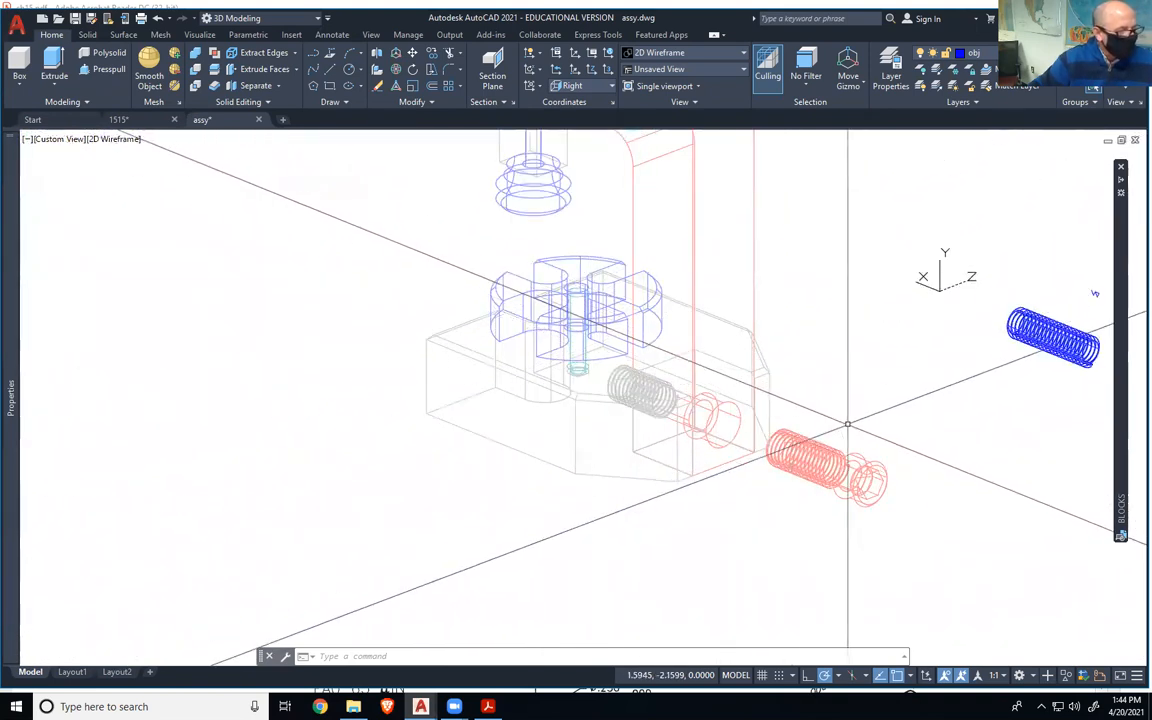
pyautogui.click(846, 458)
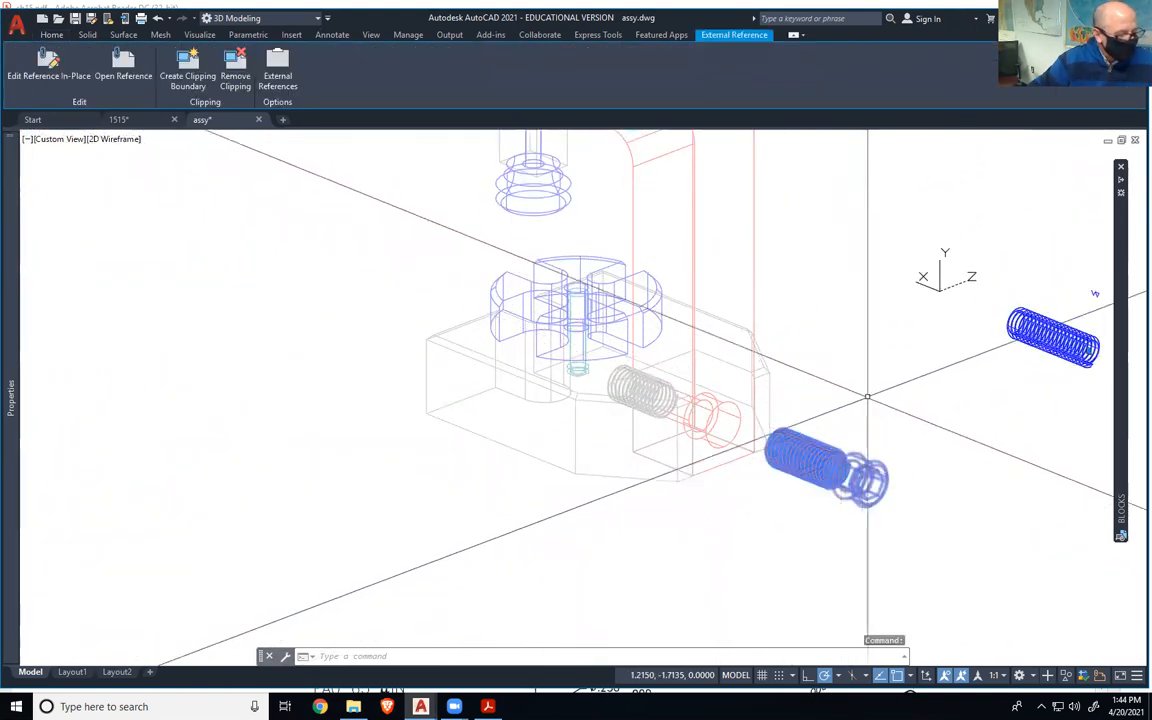
pyautogui.write('m')
pyautogui.press('Return')
pyautogui.scroll(5, 846, 483)
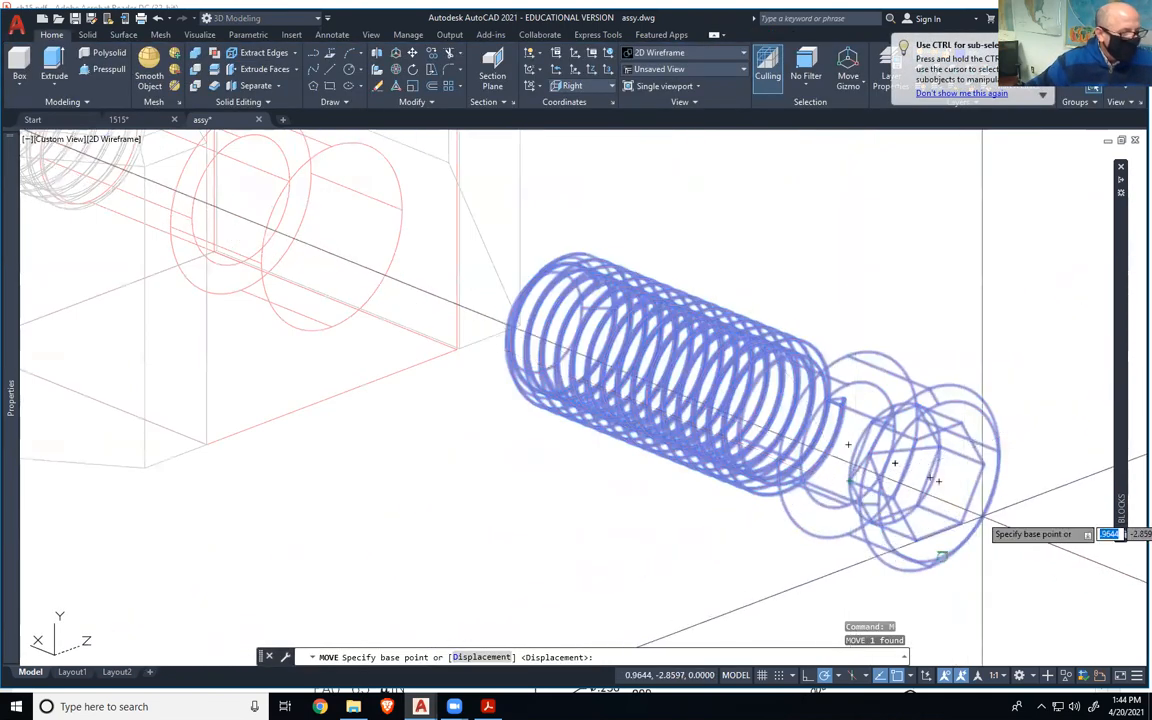
pyautogui.click(848, 444)
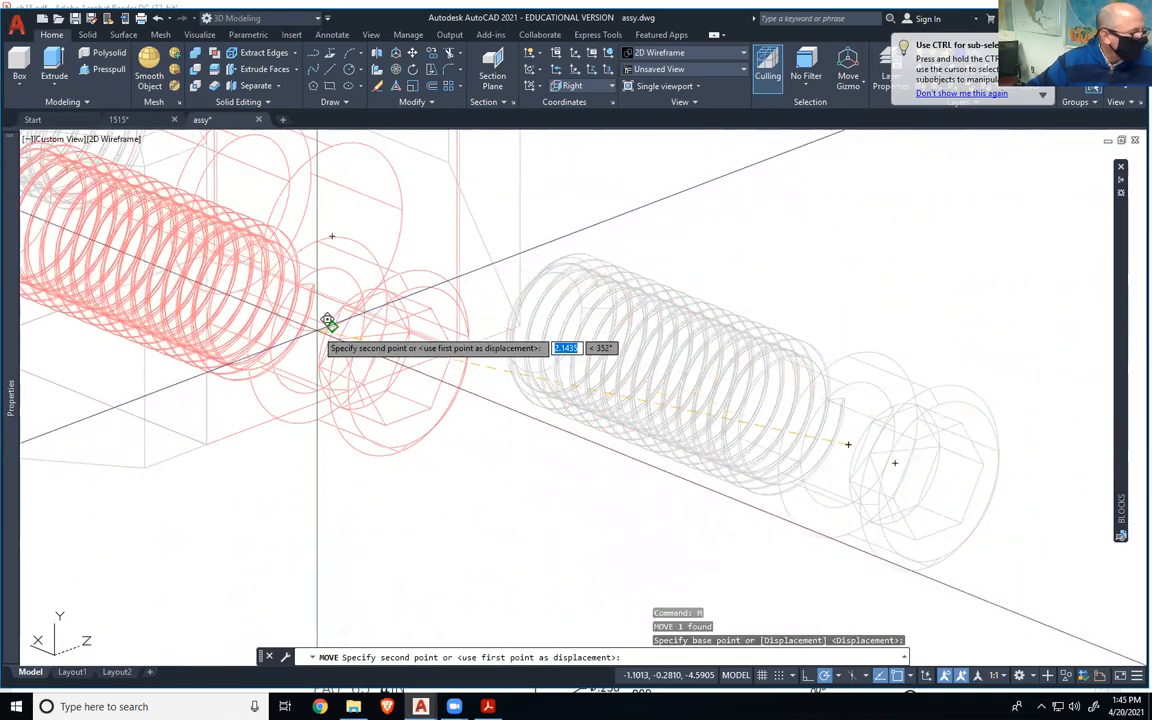
pyautogui.click(332, 237)
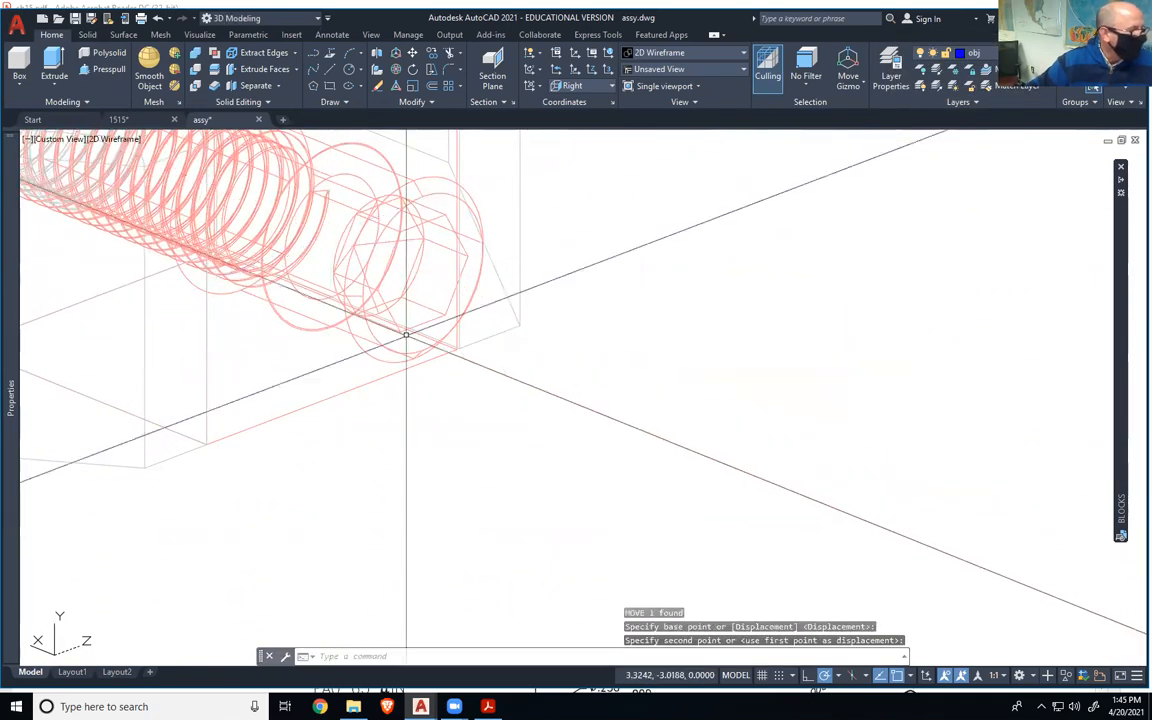
# - Move the threaded screw 0.375 deeper into the base's counterbored hole, snapping between circle centres
pyautogui.scroll(-4, 510, 439)
pyautogui.keyDown('shift'); pyautogui.moveTo(510, 439); pyautogui.dragTo(577, 445, button='middle'); pyautogui.keyUp('shift')
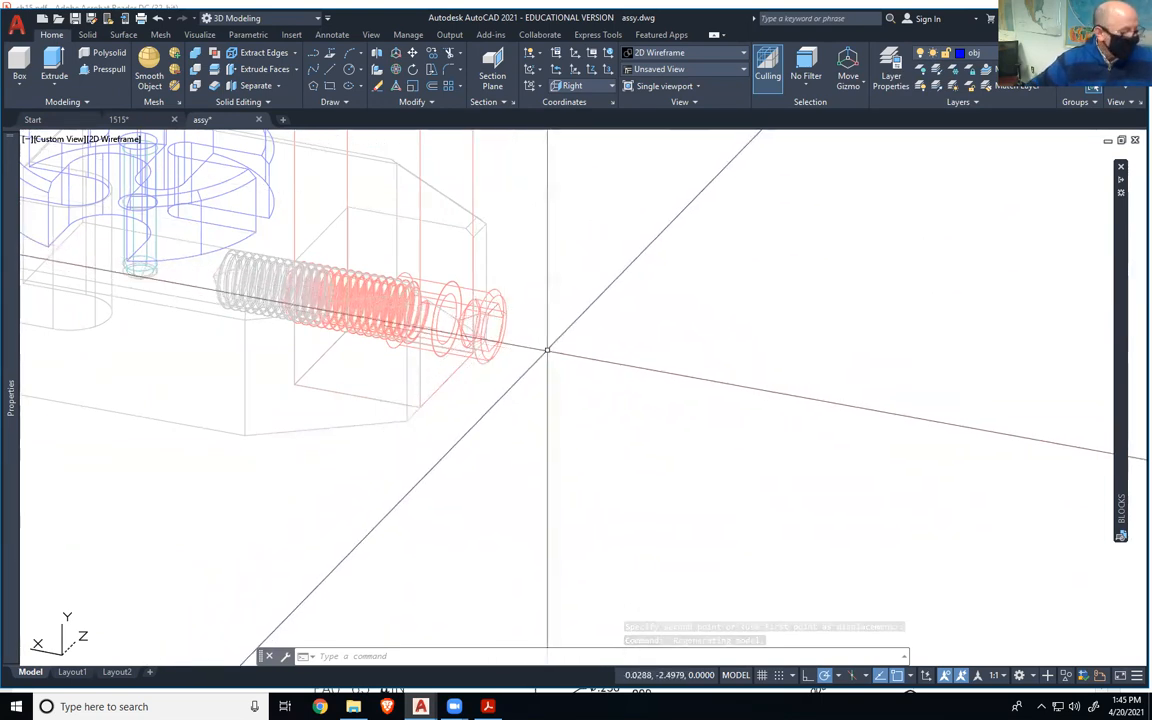
pyautogui.click(503, 314)
pyautogui.press('Return')
pyautogui.click(490, 325)
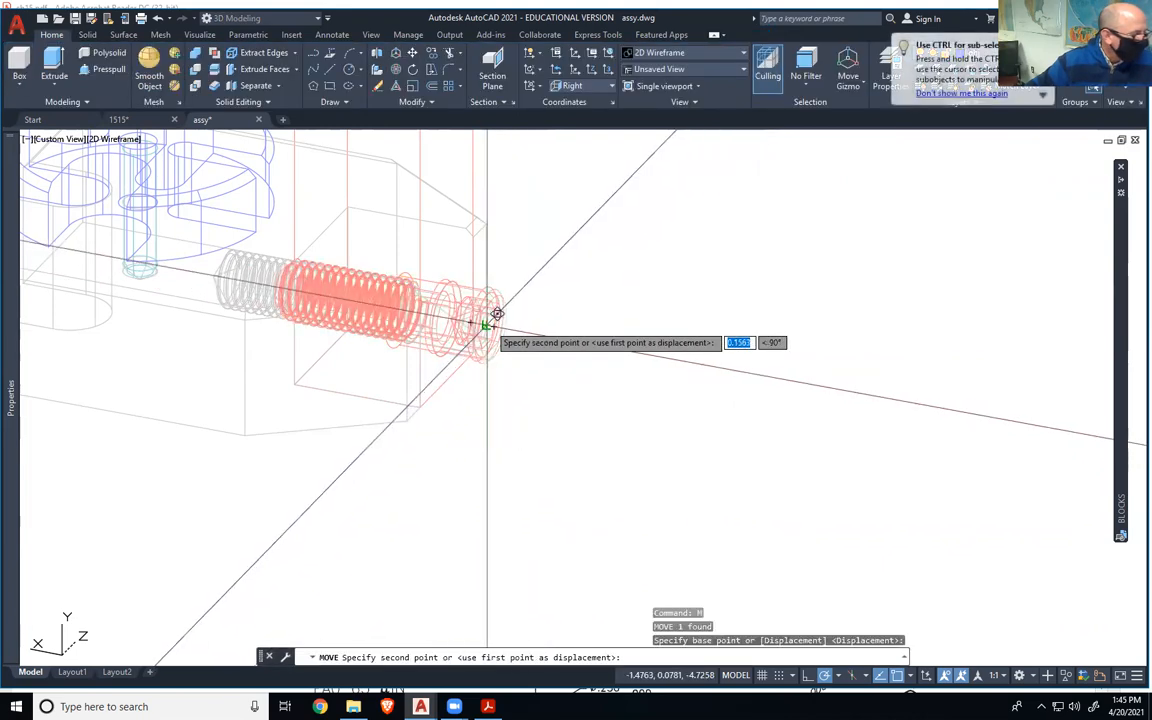
pyautogui.scroll(5, 474, 310)
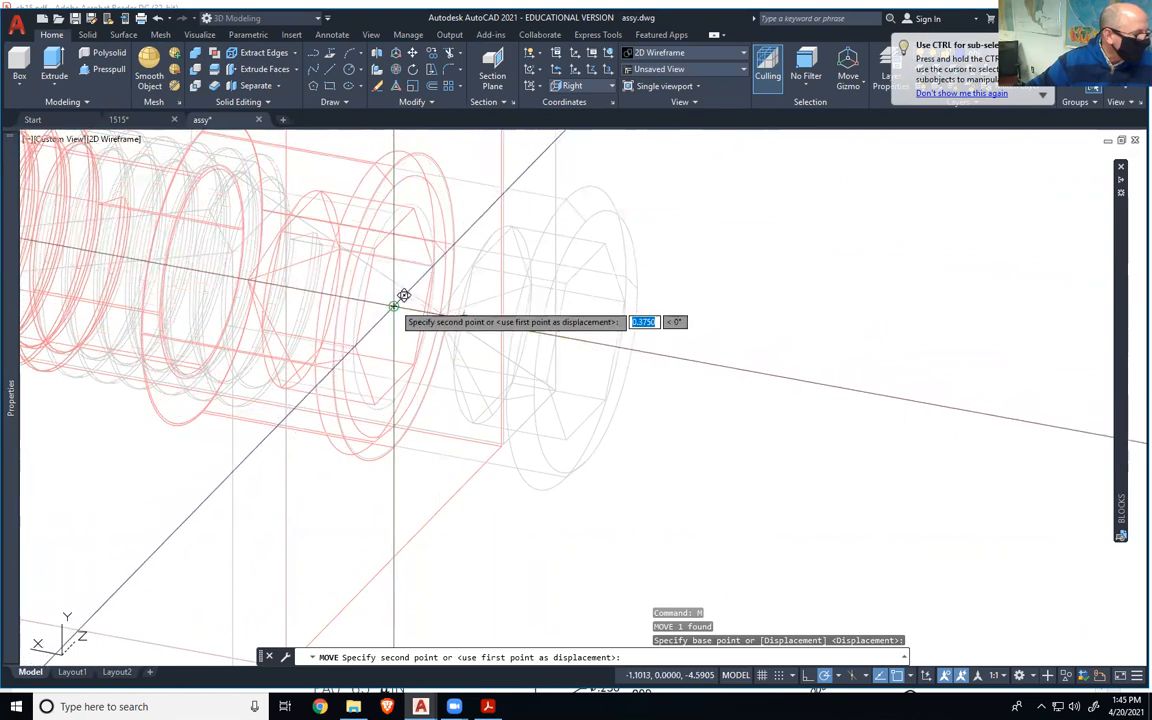
pyautogui.click(394, 306)
# - Examine the seated threaded screw and the surrounding press parts from several angles
pyautogui.moveTo(481, 393); pyautogui.dragTo(806, 460, button='middle')
pyautogui.scroll(-5, 558, 400)
pyautogui.keyDown('shift'); pyautogui.moveTo(870, 441); pyautogui.dragTo(746, 476, button='middle'); pyautogui.keyUp('shift')
pyautogui.scroll(-4, 750, 480)
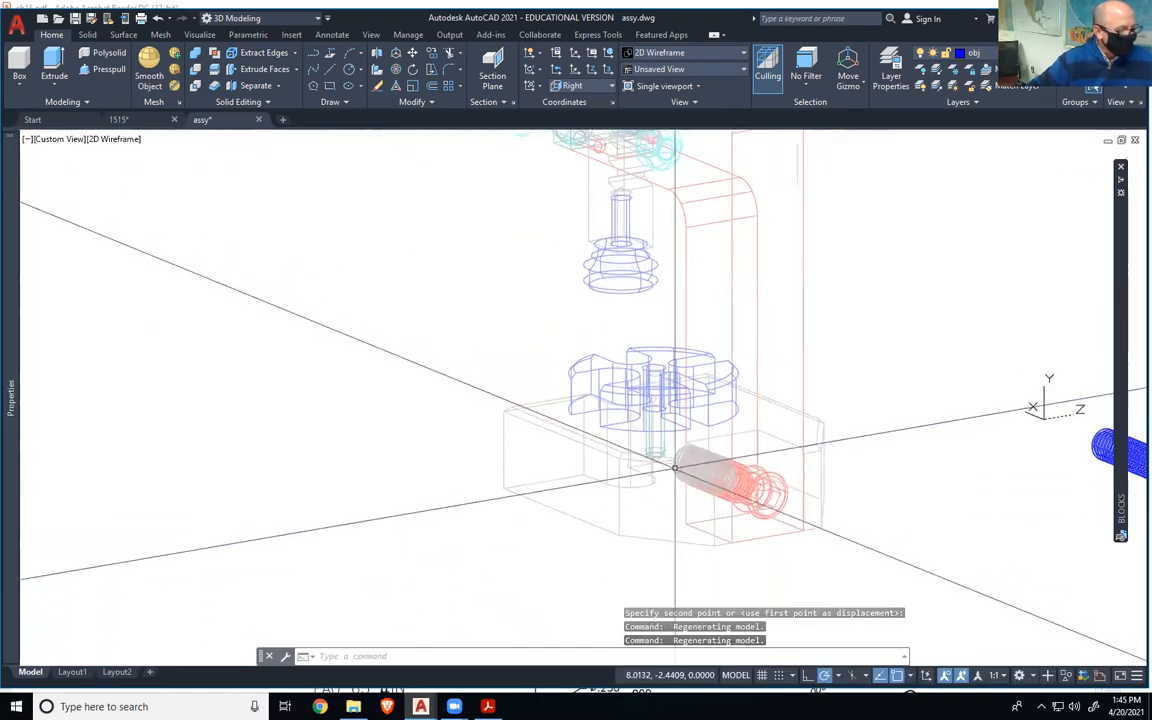
pyautogui.click(679, 450)
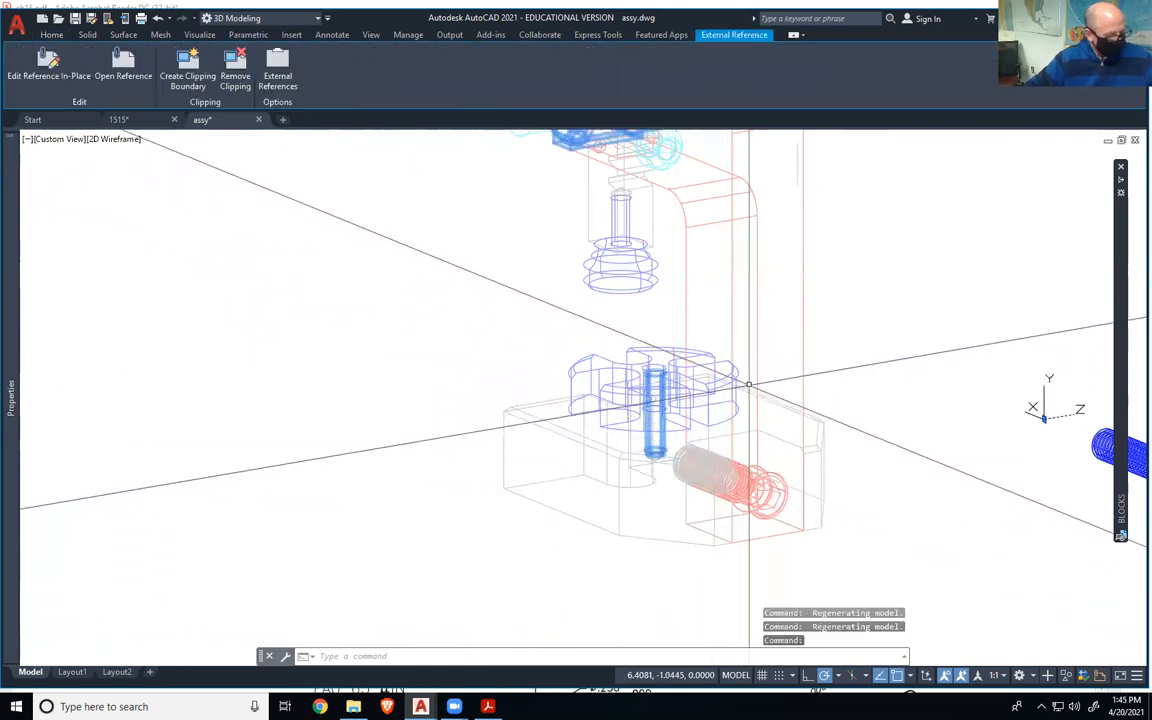
pyautogui.press('Escape')
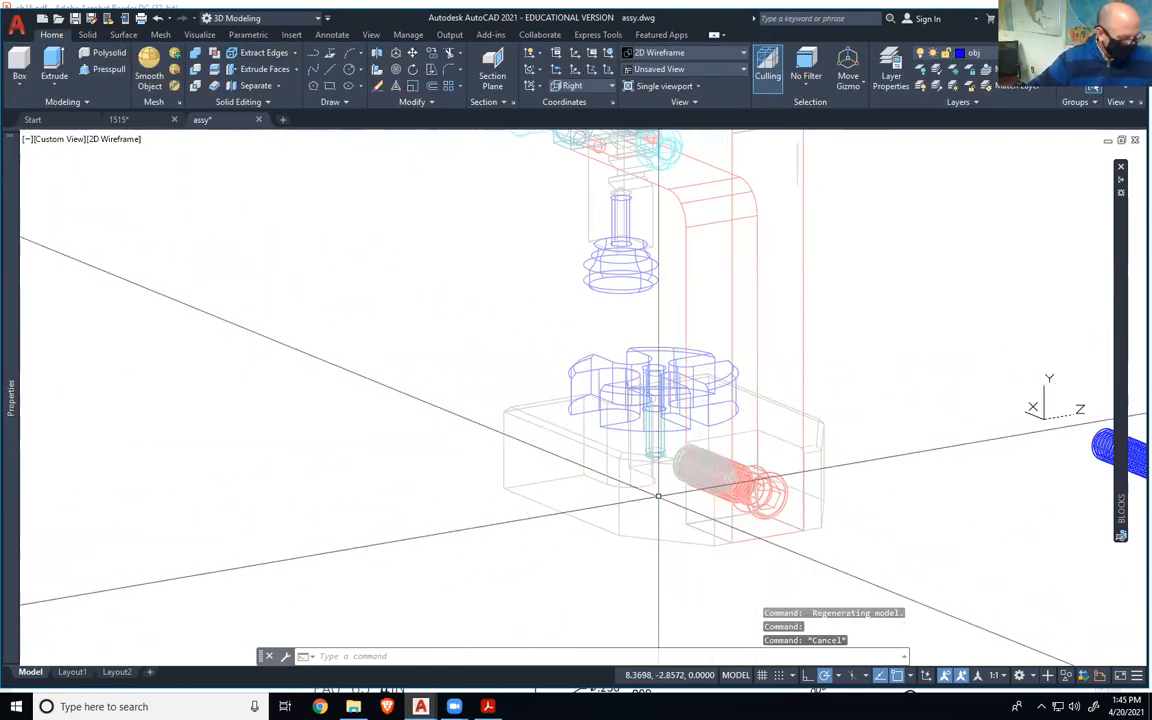
pyautogui.keyDown('shift'); pyautogui.moveTo(690, 470); pyautogui.dragTo(652, 545, button='middle'); pyautogui.keyUp('shift')
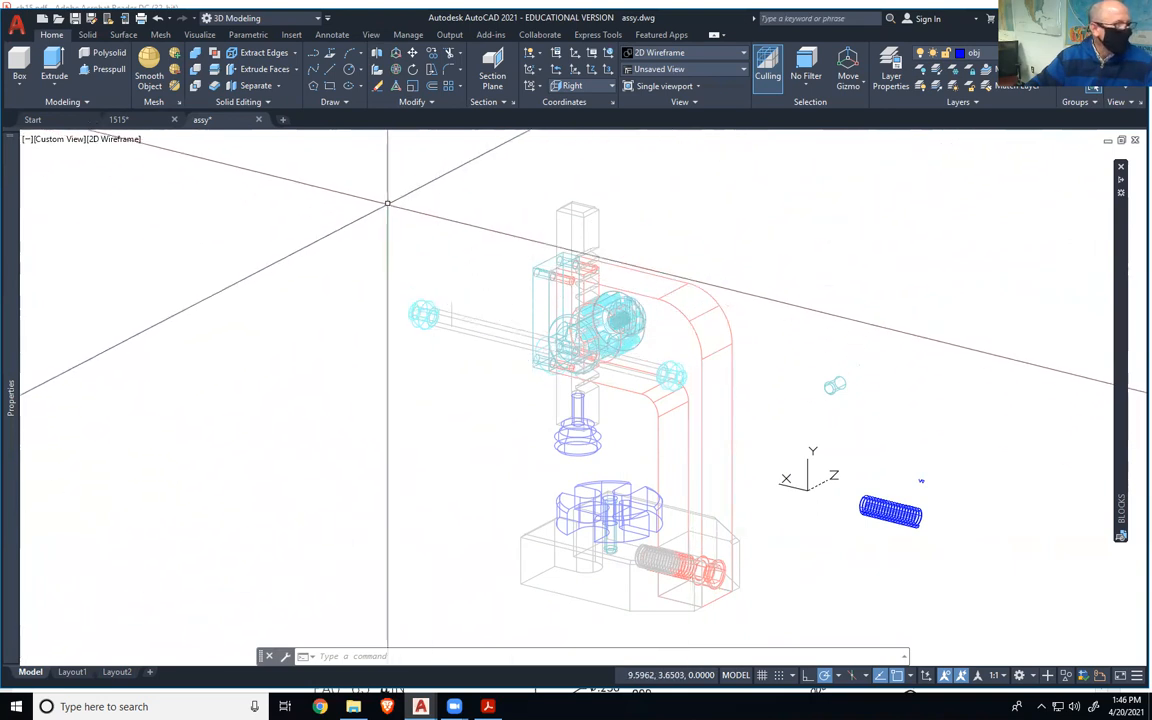
# - Select all parts of the assembled arbor press, leaving the loose blue screw out of the selection
pyautogui.click(369, 162)
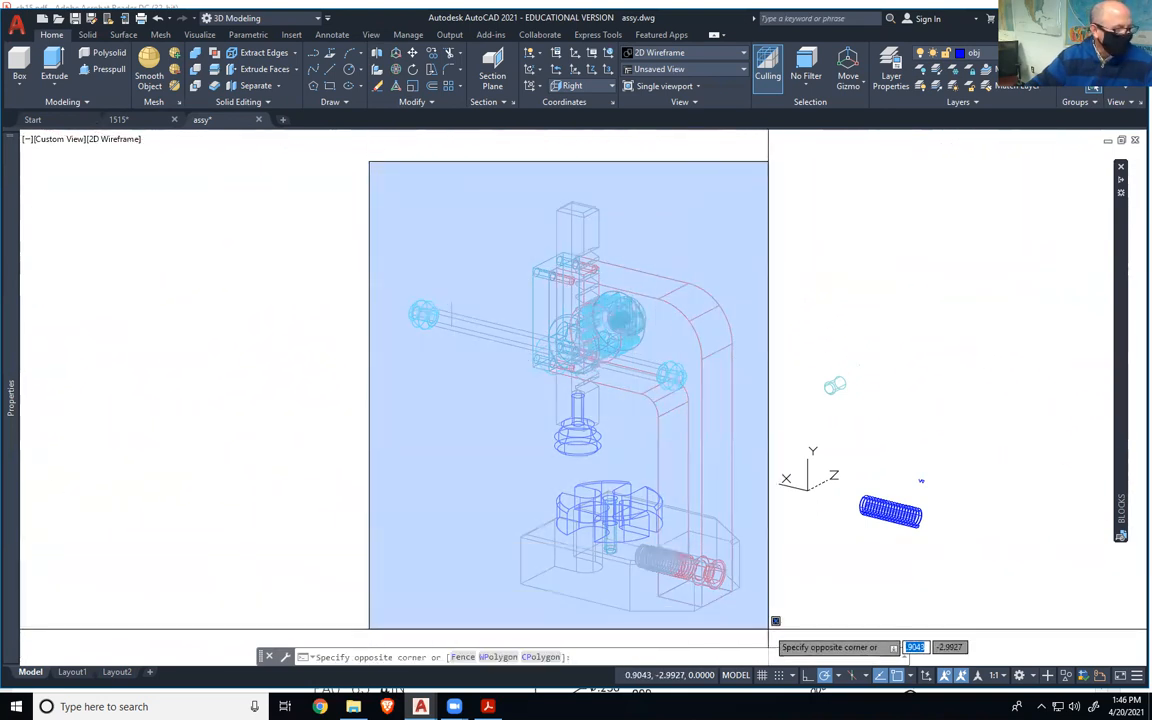
pyautogui.click(786, 616)
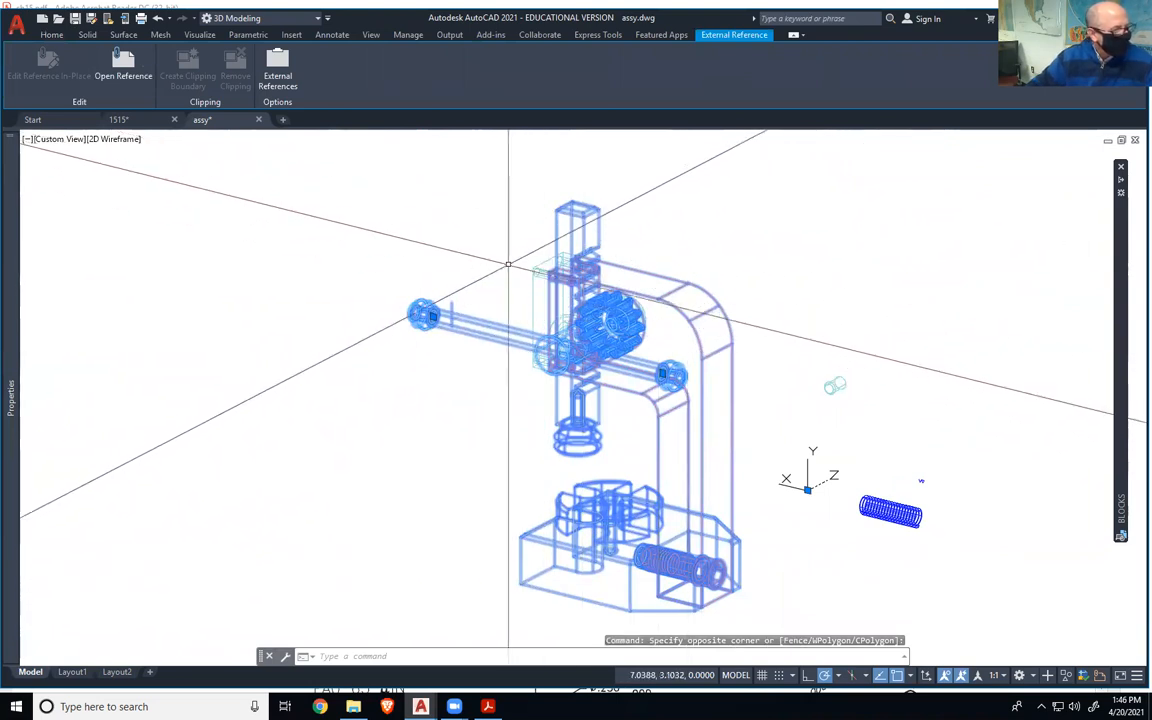
pyautogui.moveTo(511, 330)
pyautogui.keyDown('shift'); pyautogui.mouseDown(button='middle')
pyautogui.moveTo(686, 363)
pyautogui.moveTo(782, 334)
pyautogui.moveTo(730, 260)
pyautogui.mouseUp(button='middle'); pyautogui.keyUp('shift')
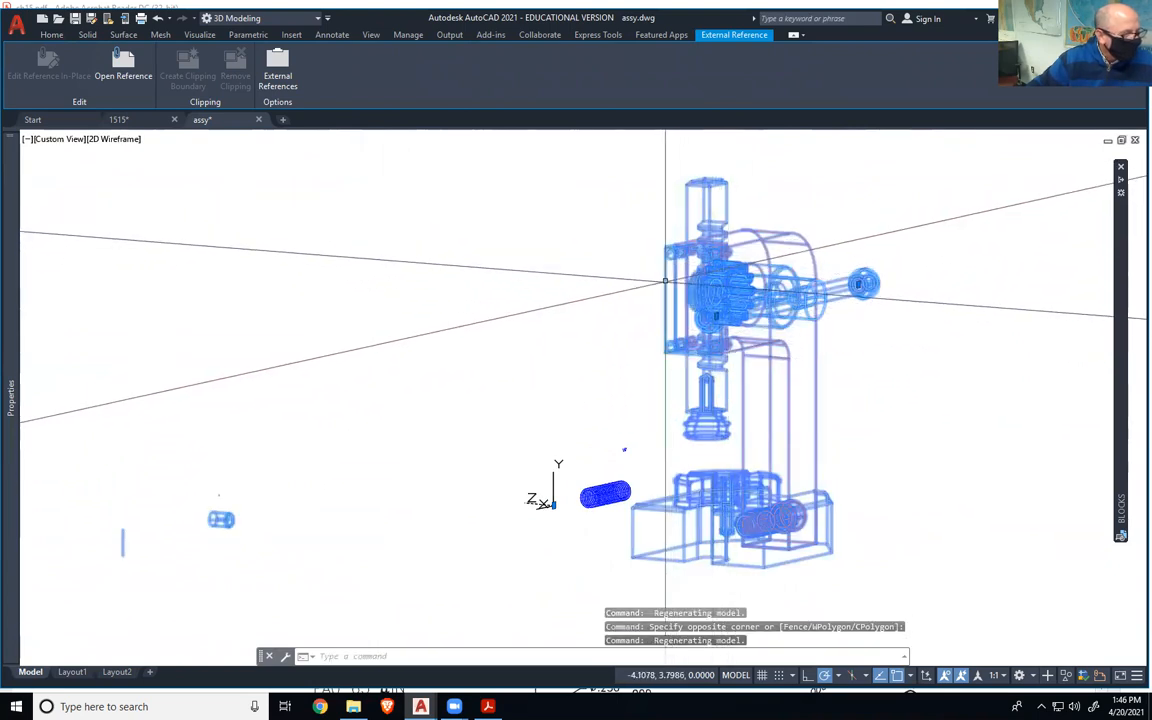
pyautogui.moveTo(857, 465)
pyautogui.keyDown('shift'); pyautogui.mouseDown(button='middle')
pyautogui.moveTo(825, 494)
pyautogui.moveTo(738, 514)
pyautogui.moveTo(641, 492)
pyautogui.moveTo(601, 505)
pyautogui.mouseUp(button='middle'); pyautogui.keyUp('shift')
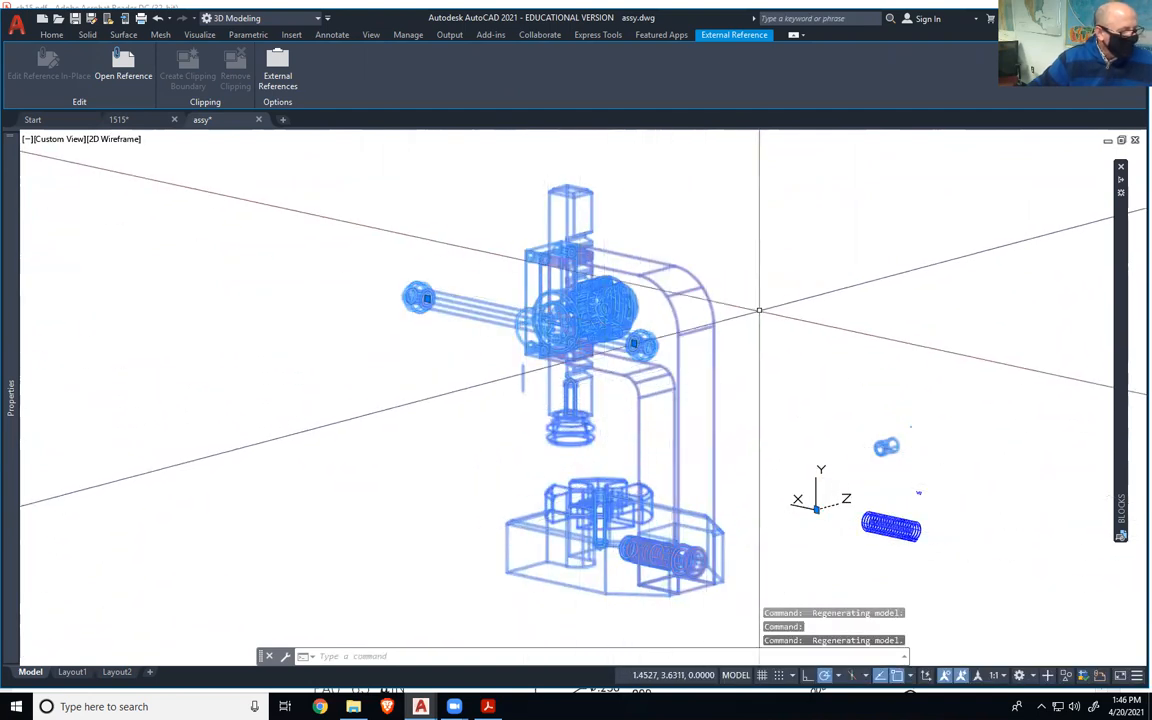
# - Start exporting the selected parts to another format, with Lithography (*.stl) as the file type
pyautogui.click(15, 27)
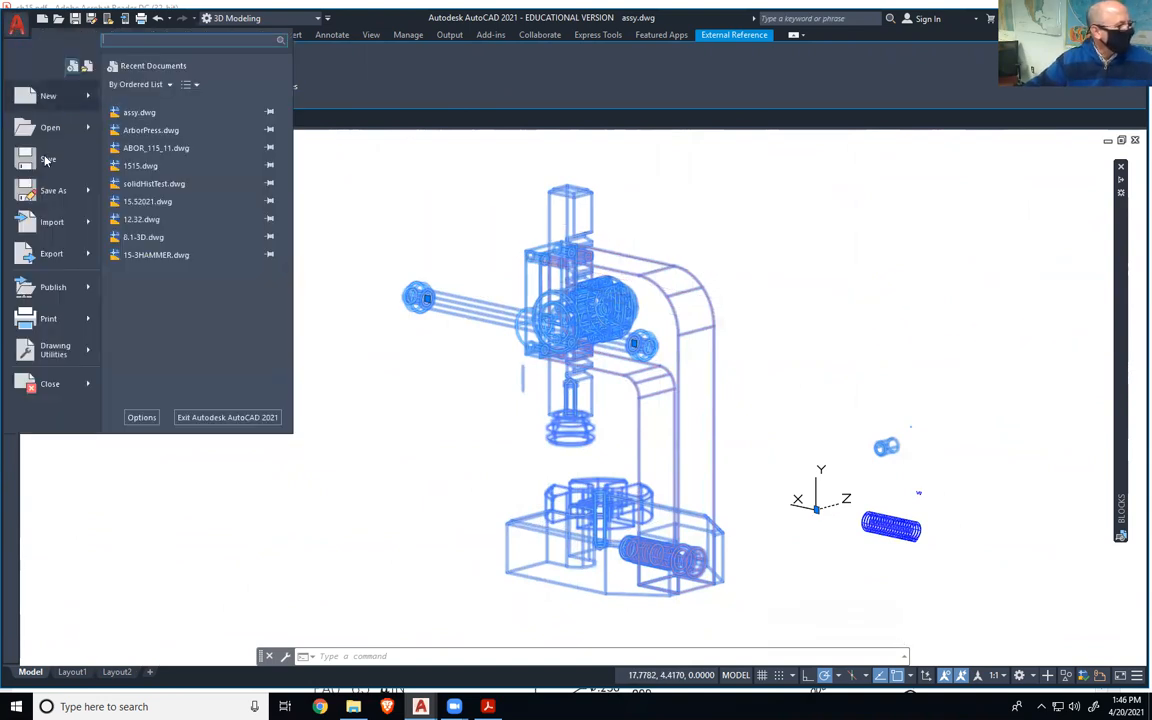
pyautogui.moveTo(57, 256)
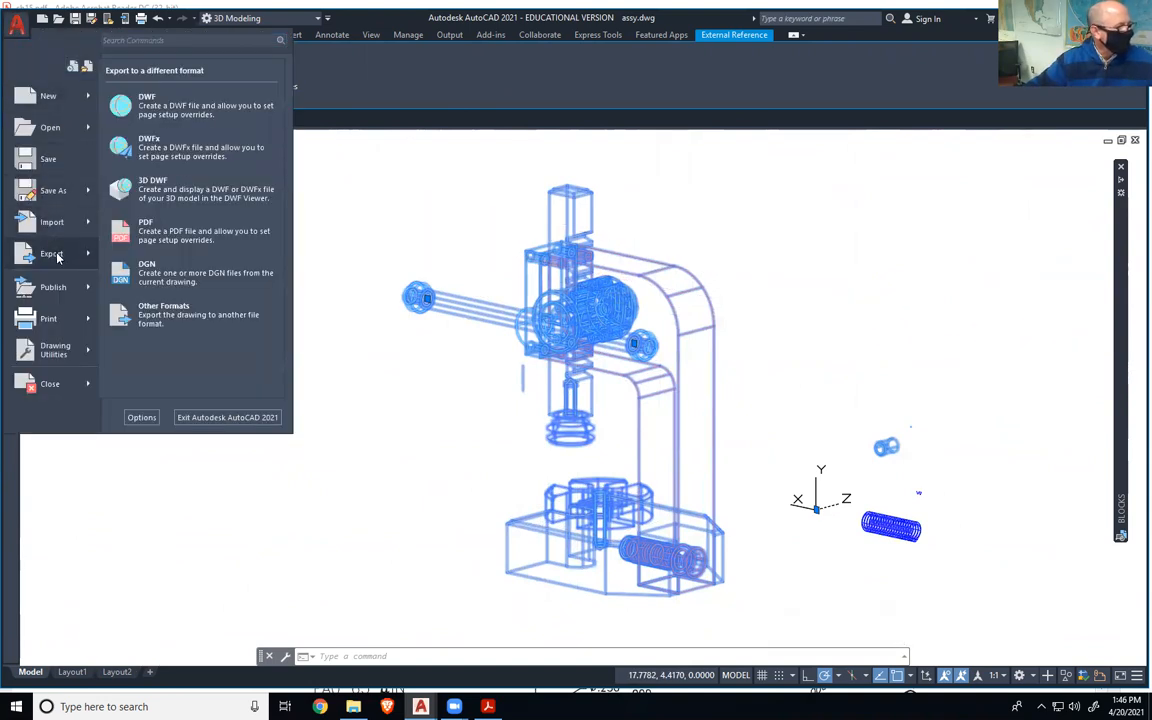
pyautogui.click(164, 308)
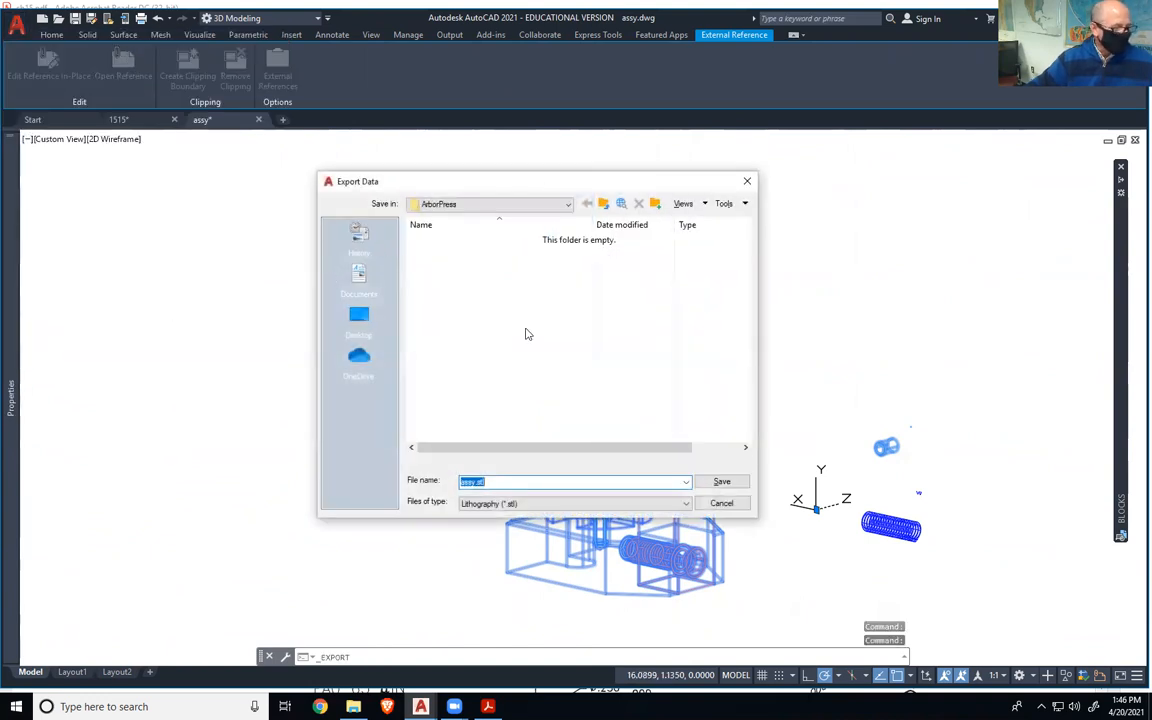
pyautogui.click(534, 504)
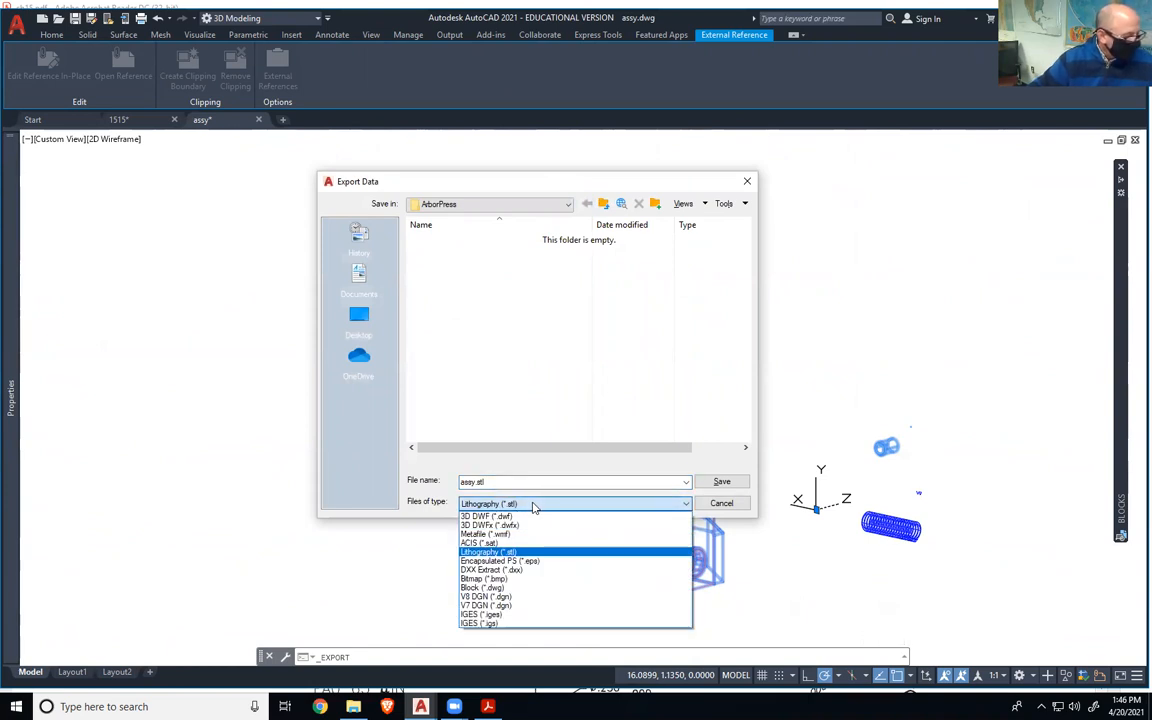
pyautogui.click(533, 505)
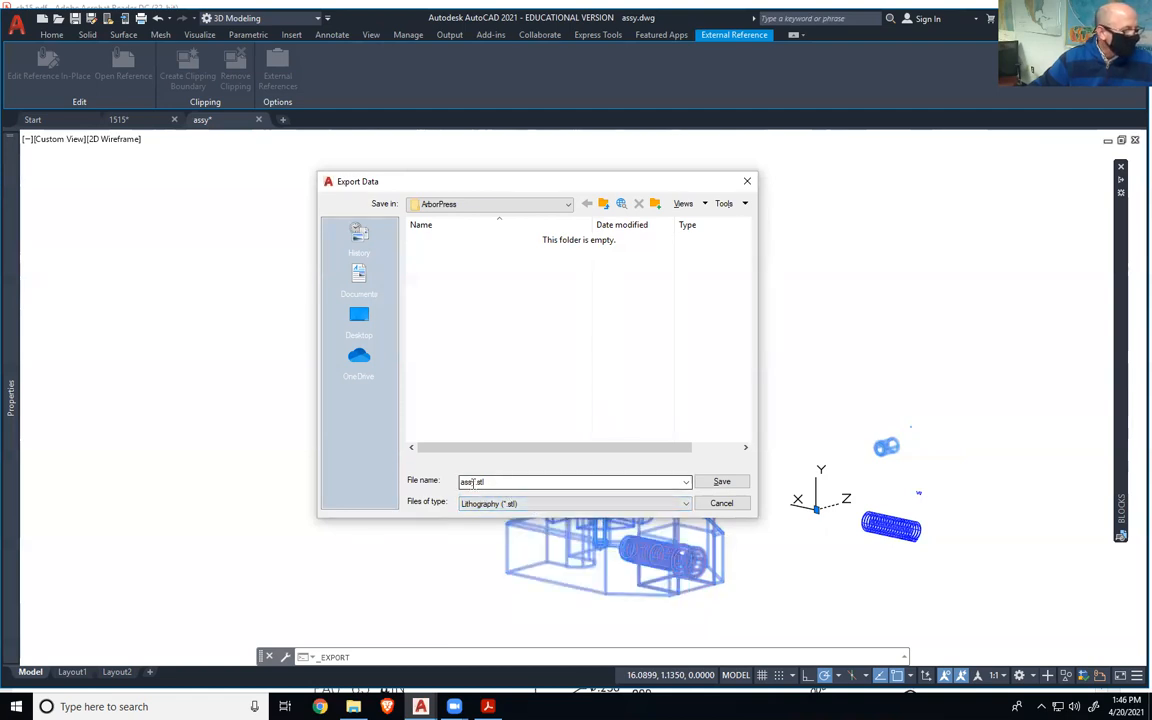
# - Name the export file ArborPressAssy.stl and save it in the ArborPress folder
pyautogui.moveTo(461, 482); pyautogui.dragTo(487, 481)
pyautogui.press('Home')
pyautogui.write('Arbor')
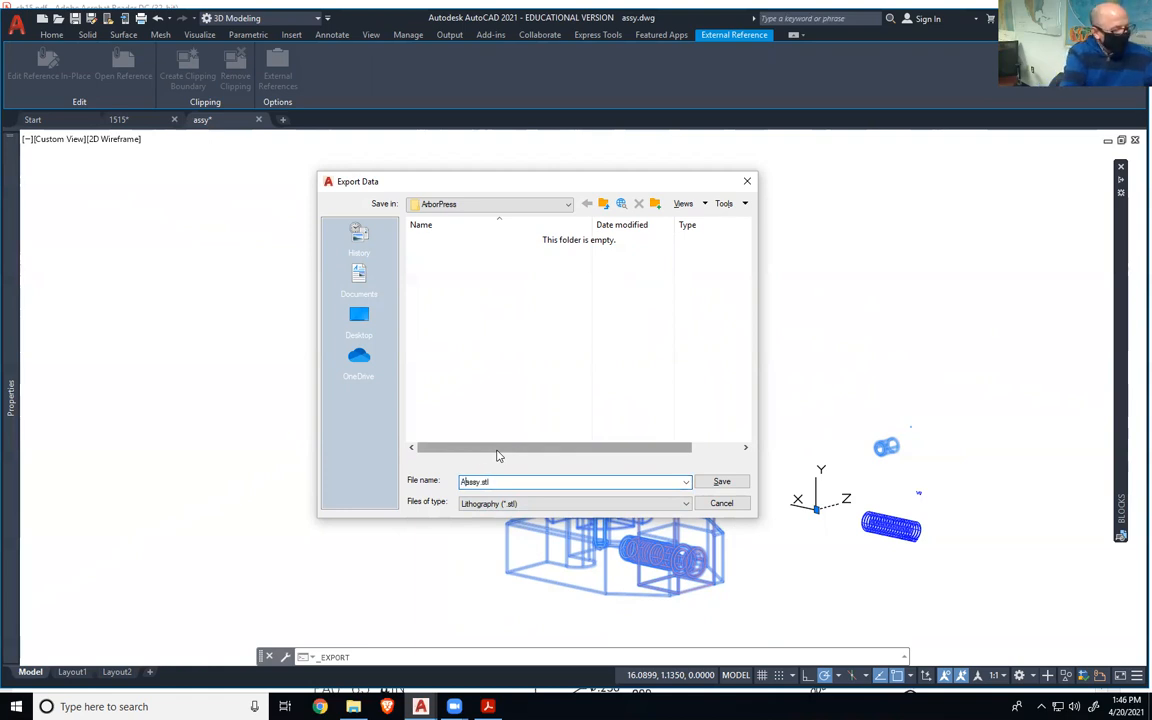
pyautogui.write('Press')
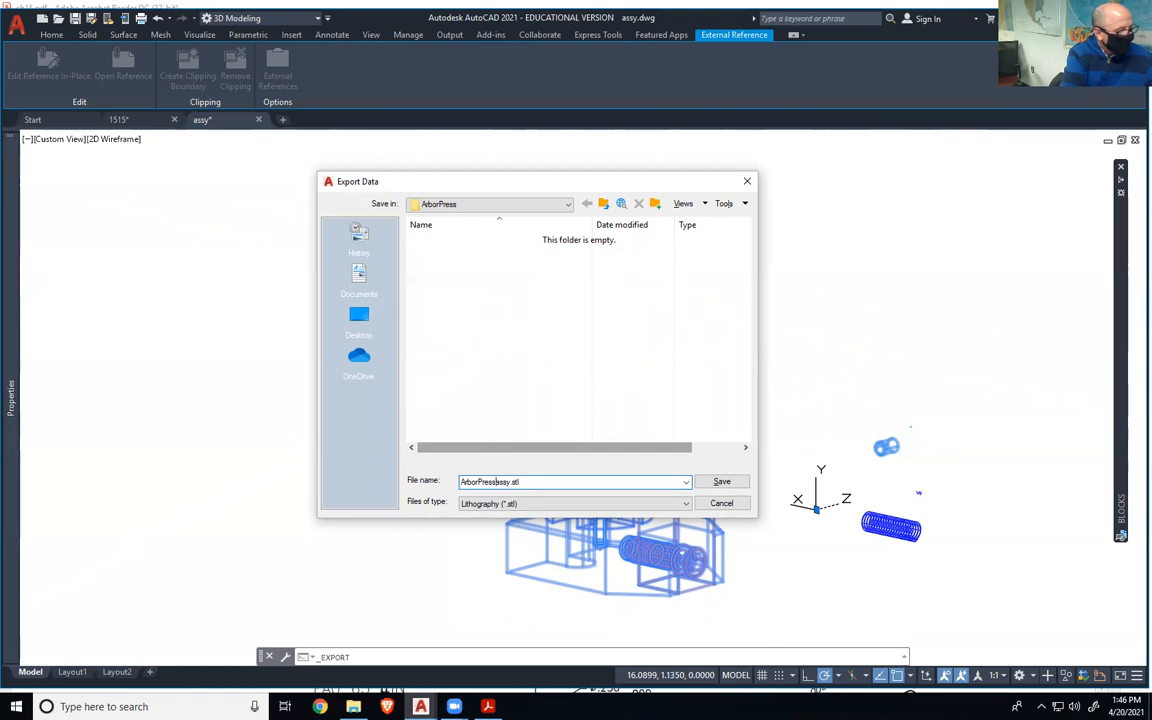
pyautogui.write('A')
pyautogui.press('Delete')
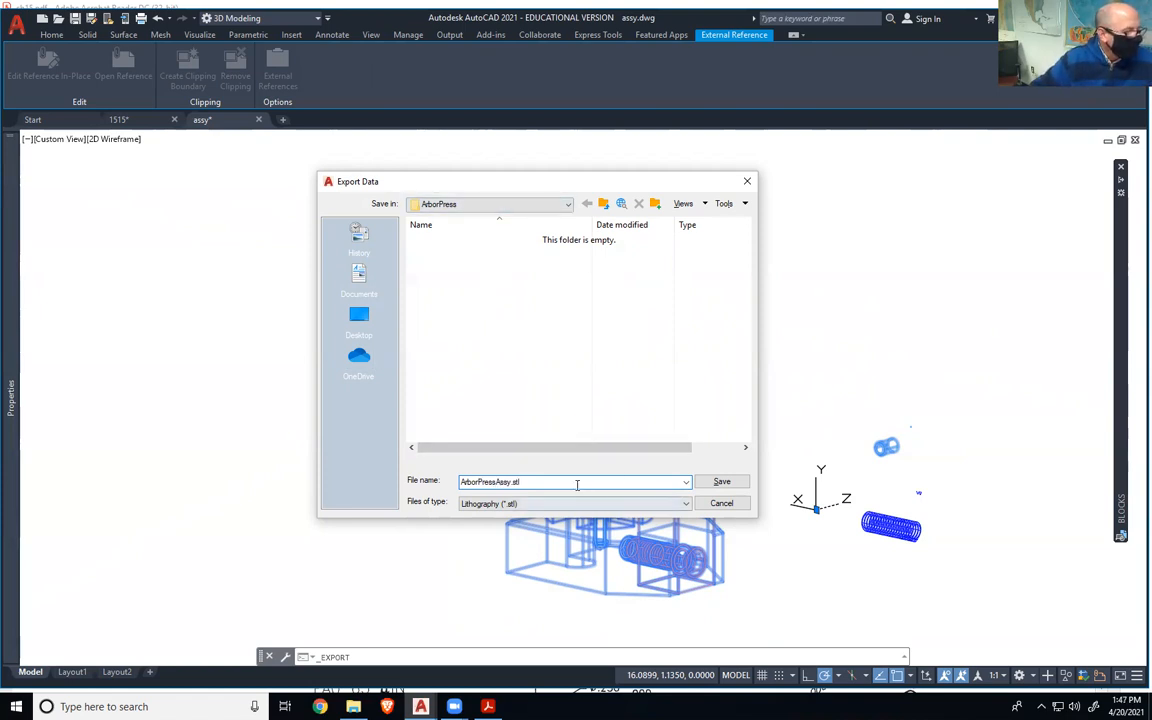
pyautogui.click(722, 482)
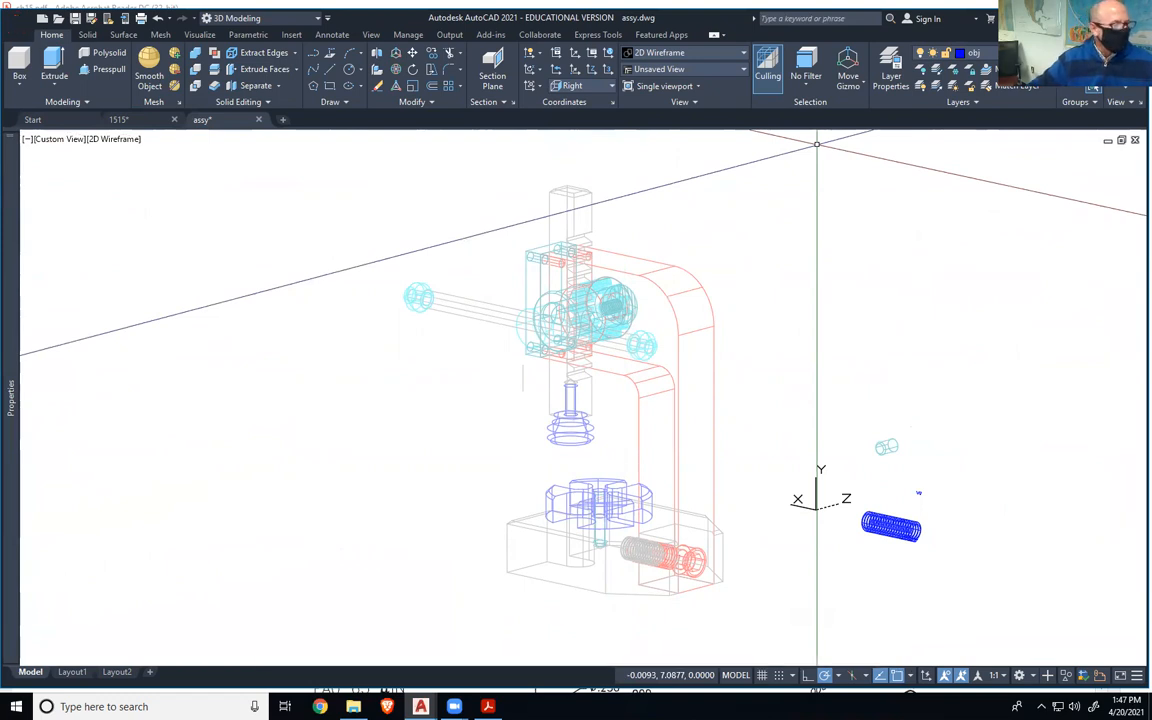
# - Minimise the ch15.pdf and AutoCAD windows, launch Blender from the desktop and create a new General file
pyautogui.hotkey('alt', 'Tab')
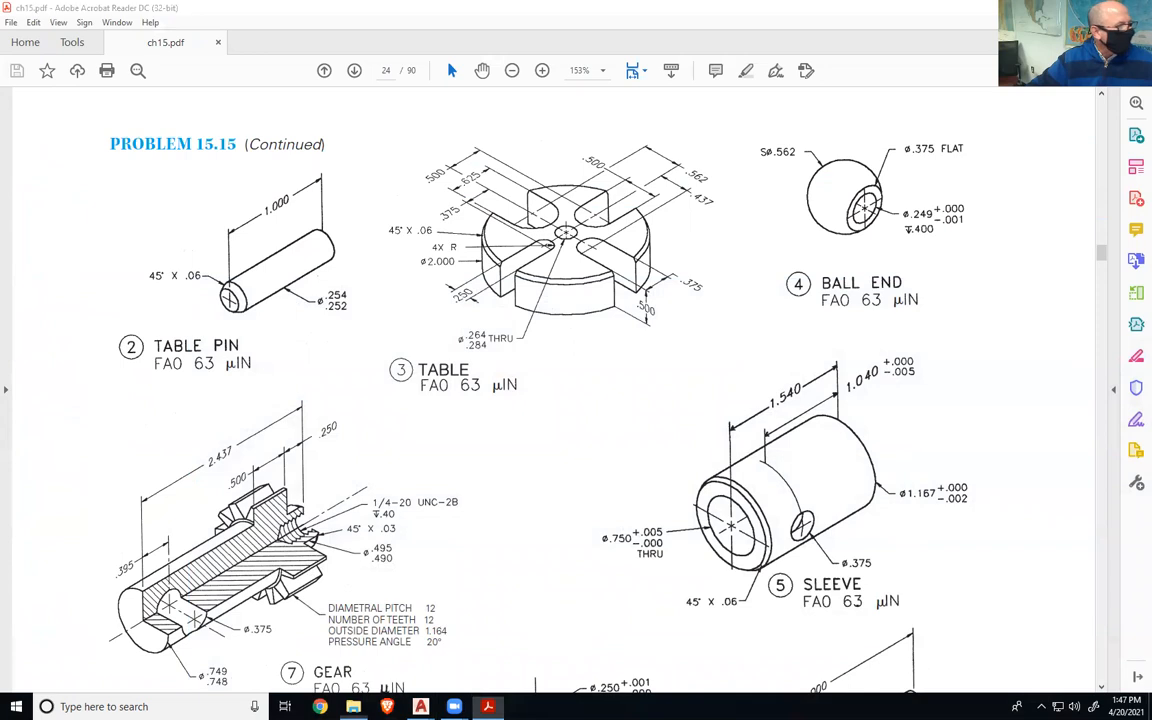
pyautogui.click(1073, 8)
pyautogui.click(975, 86)
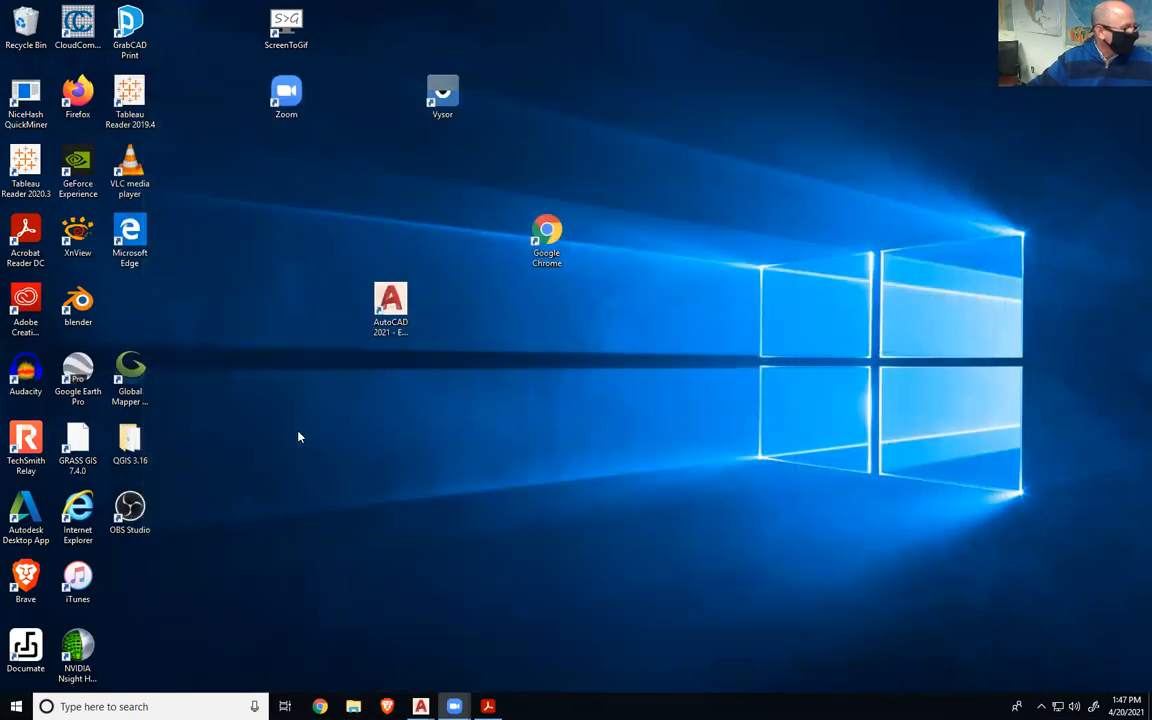
pyautogui.doubleClick(78, 302)
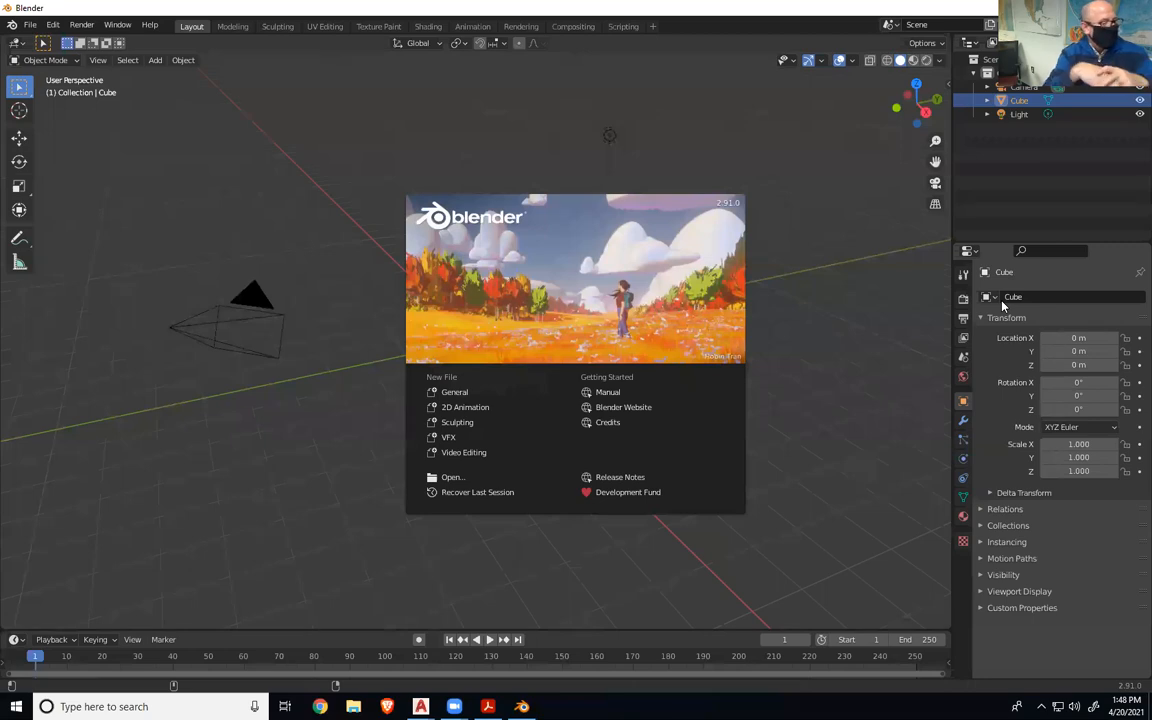
pyautogui.click(460, 393)
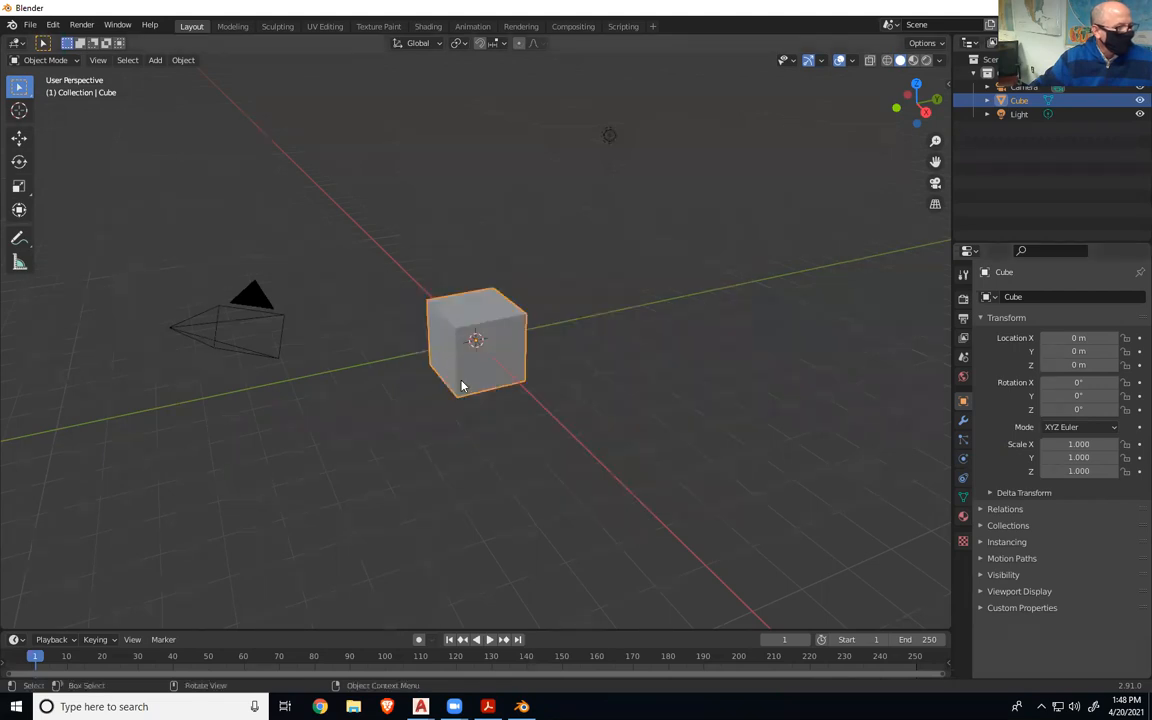
# - Delete the default cube and check the remaining camera and light objects in the scene
pyautogui.click(265, 319)
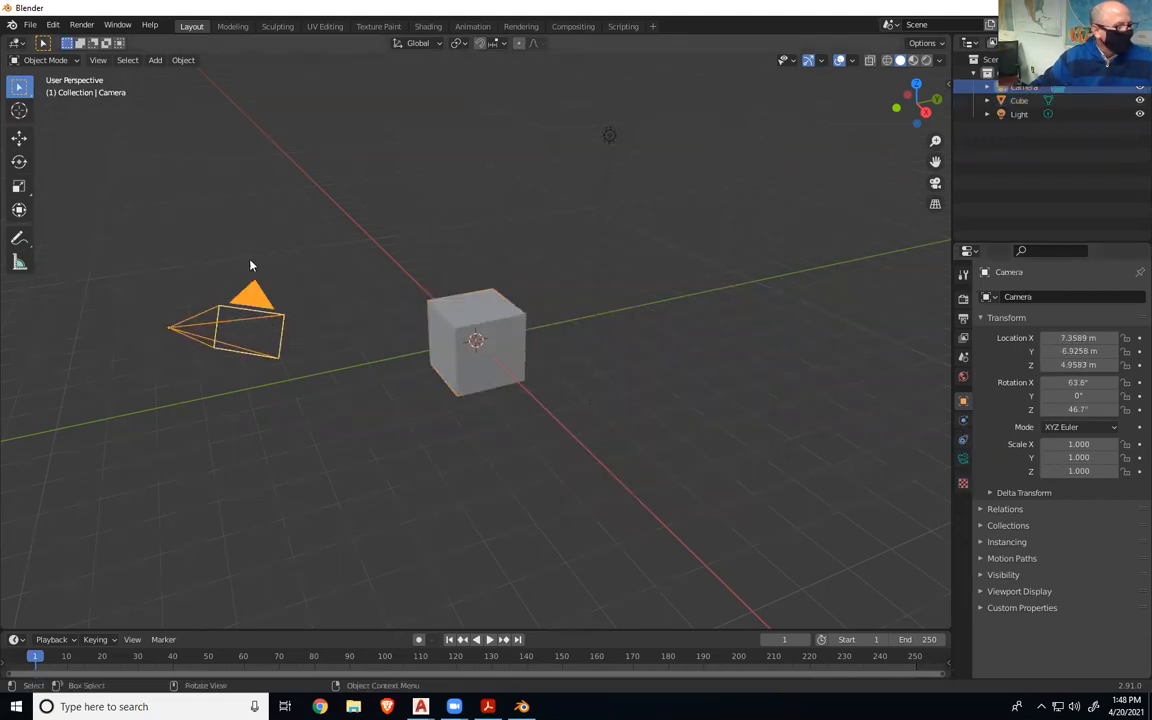
pyautogui.click(501, 319)
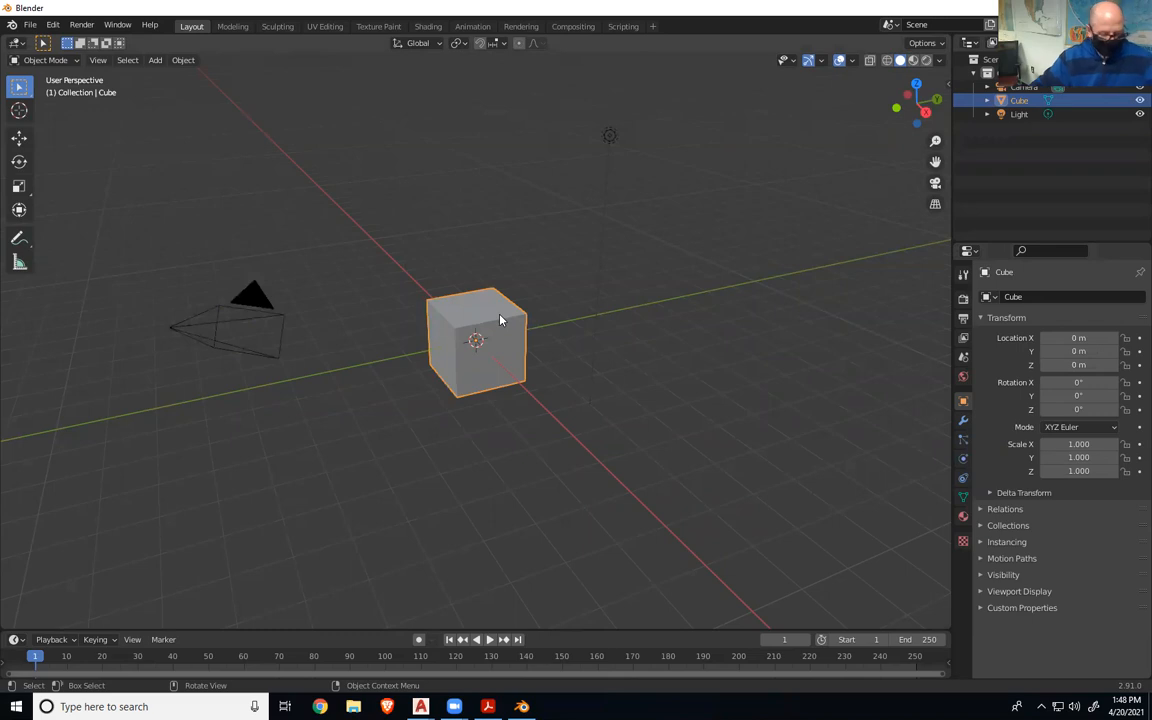
pyautogui.press('Delete')
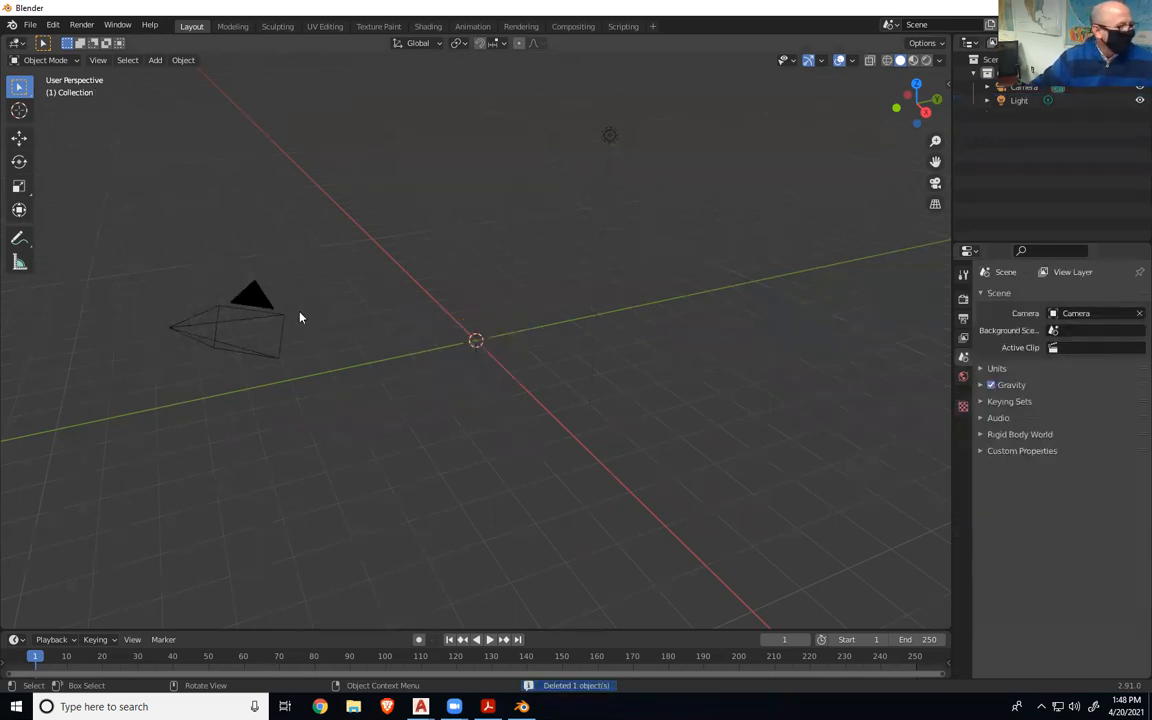
pyautogui.click(270, 316)
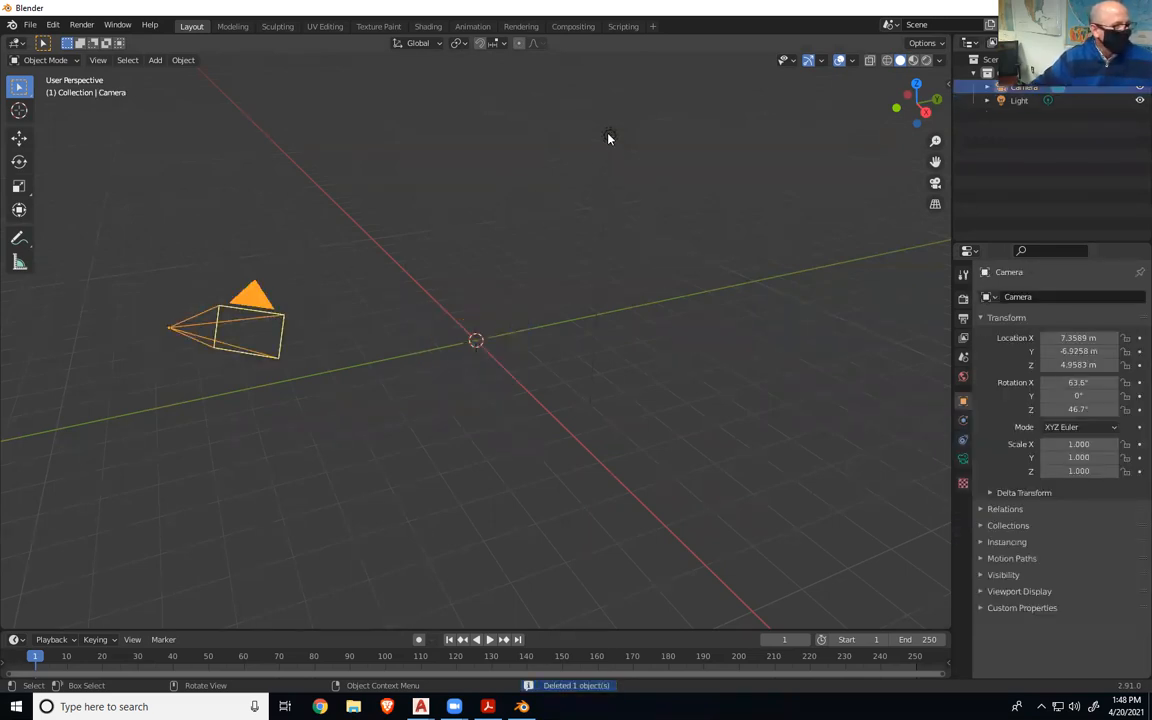
pyautogui.click(608, 137)
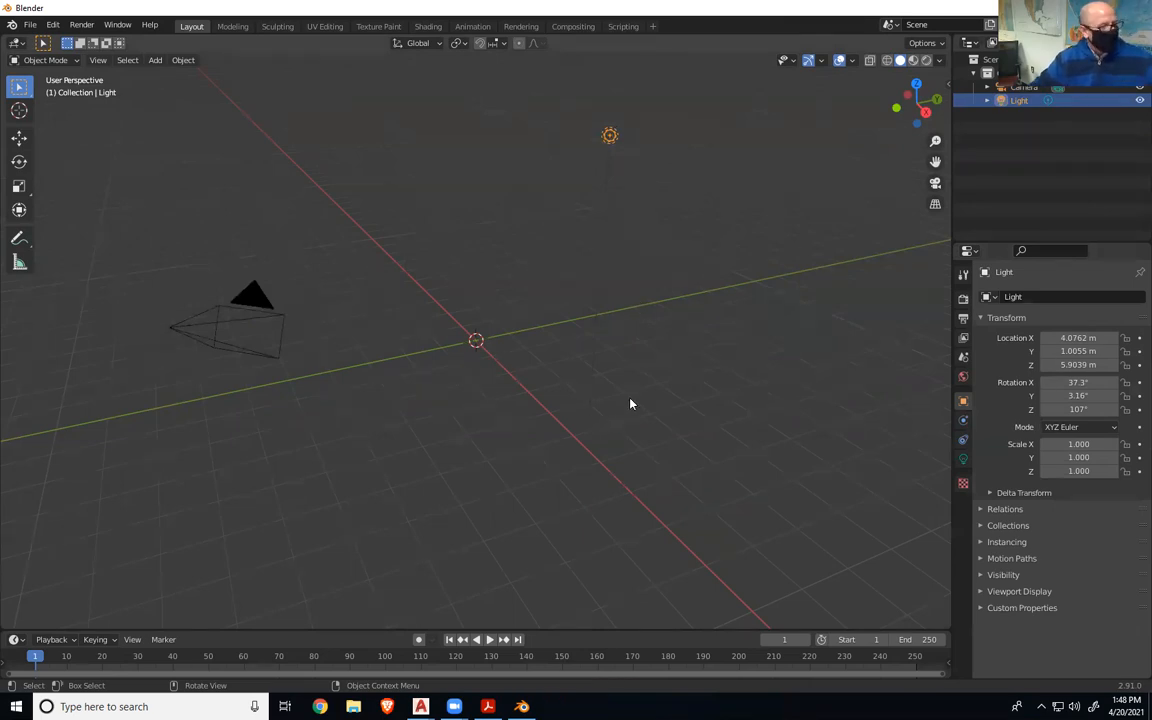
pyautogui.click(739, 358)
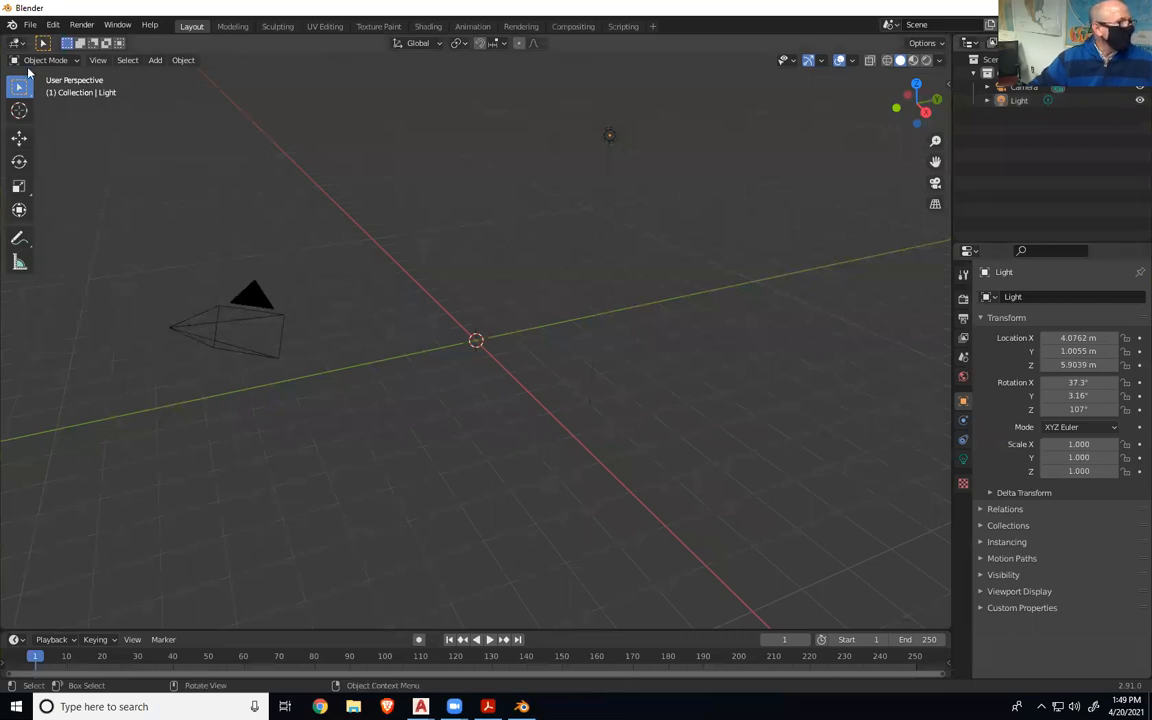
# - Start an STL import and browse to the Drafting folder on the H: drive
pyautogui.click(30, 25)
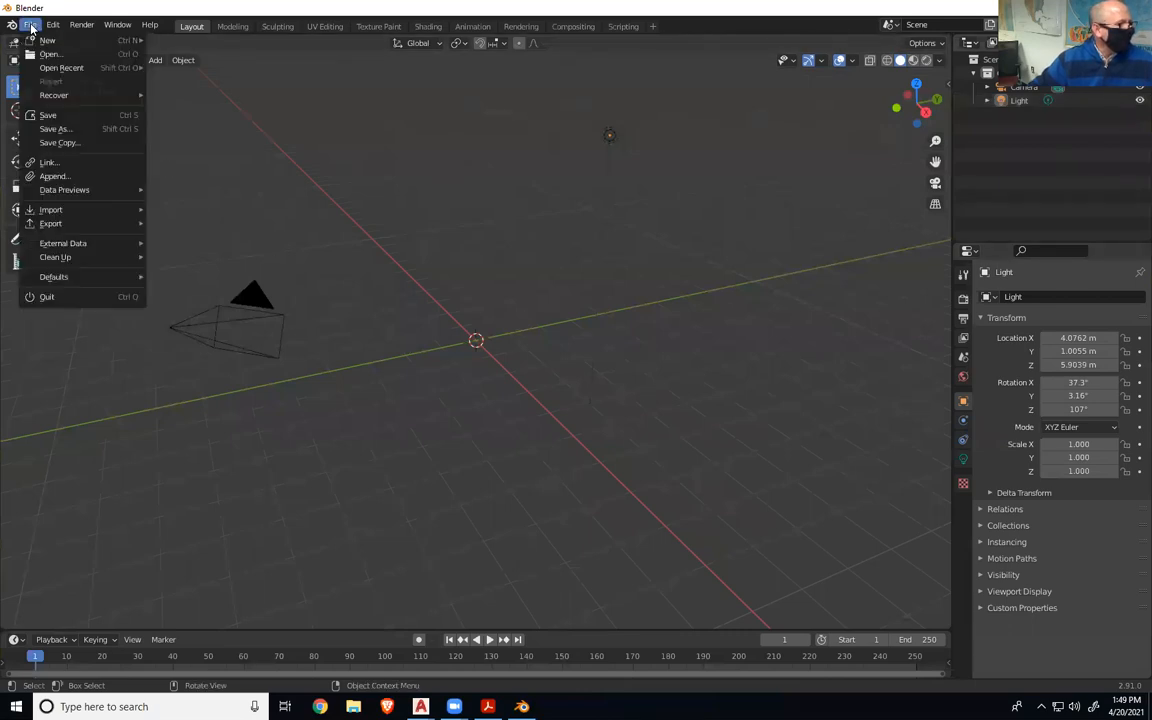
pyautogui.moveTo(127, 213)
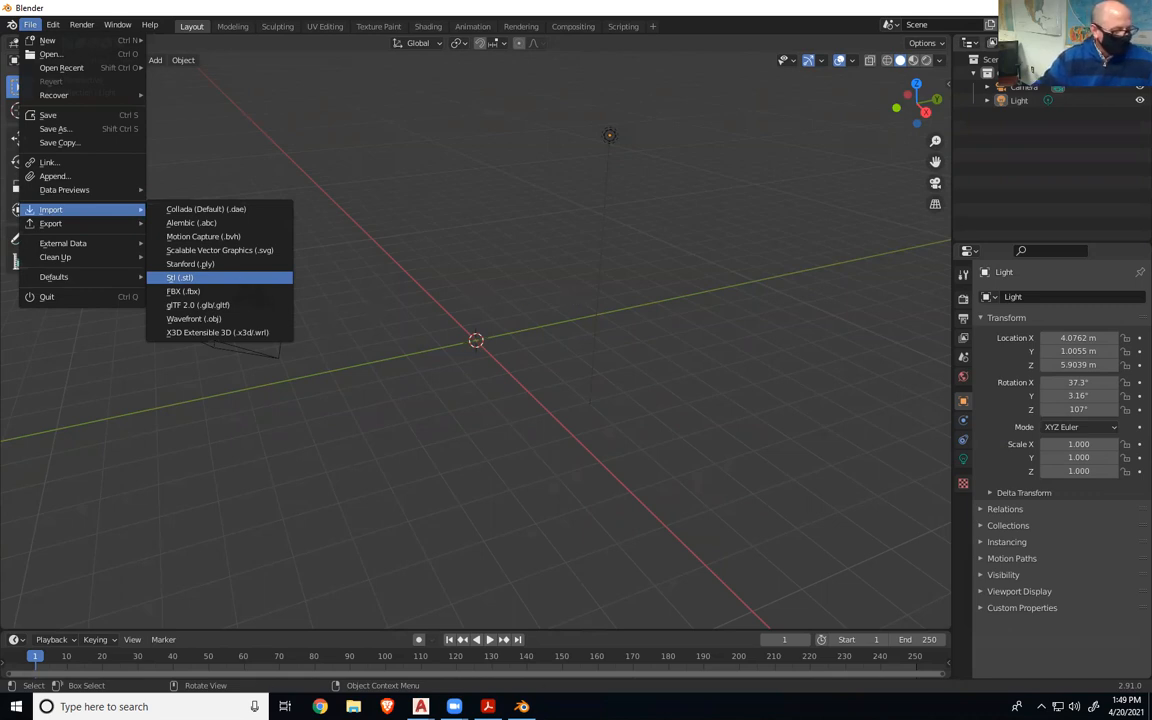
pyautogui.click(1041, 706)
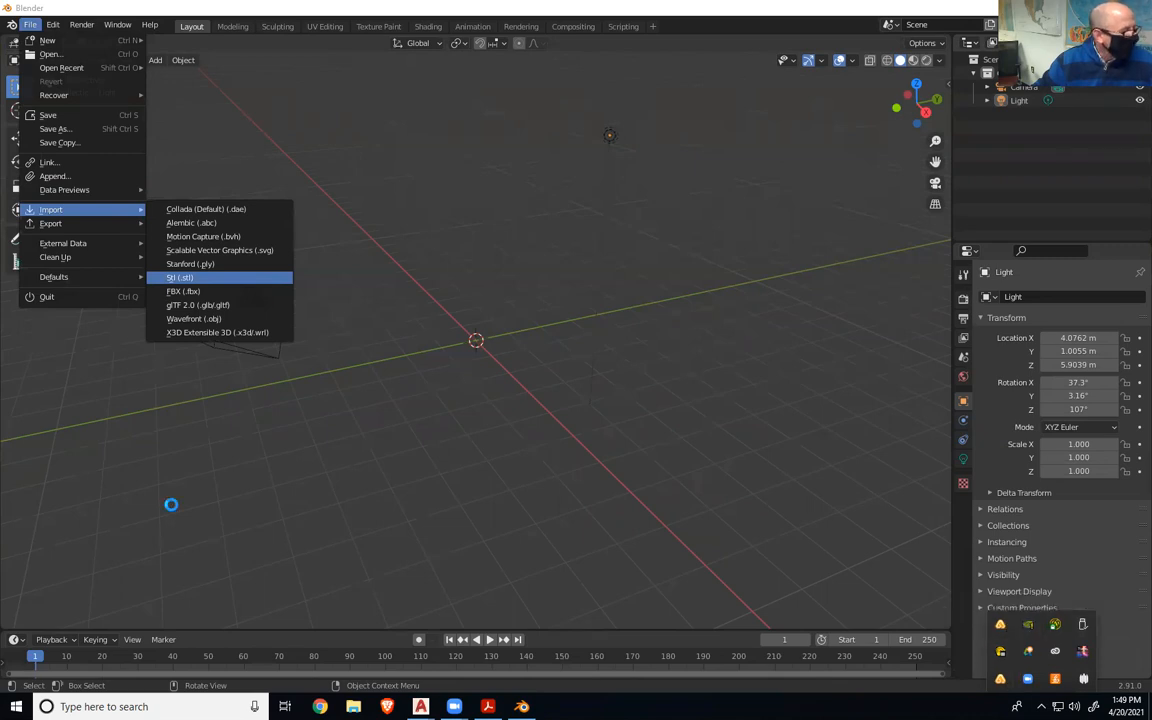
pyautogui.press('Return')
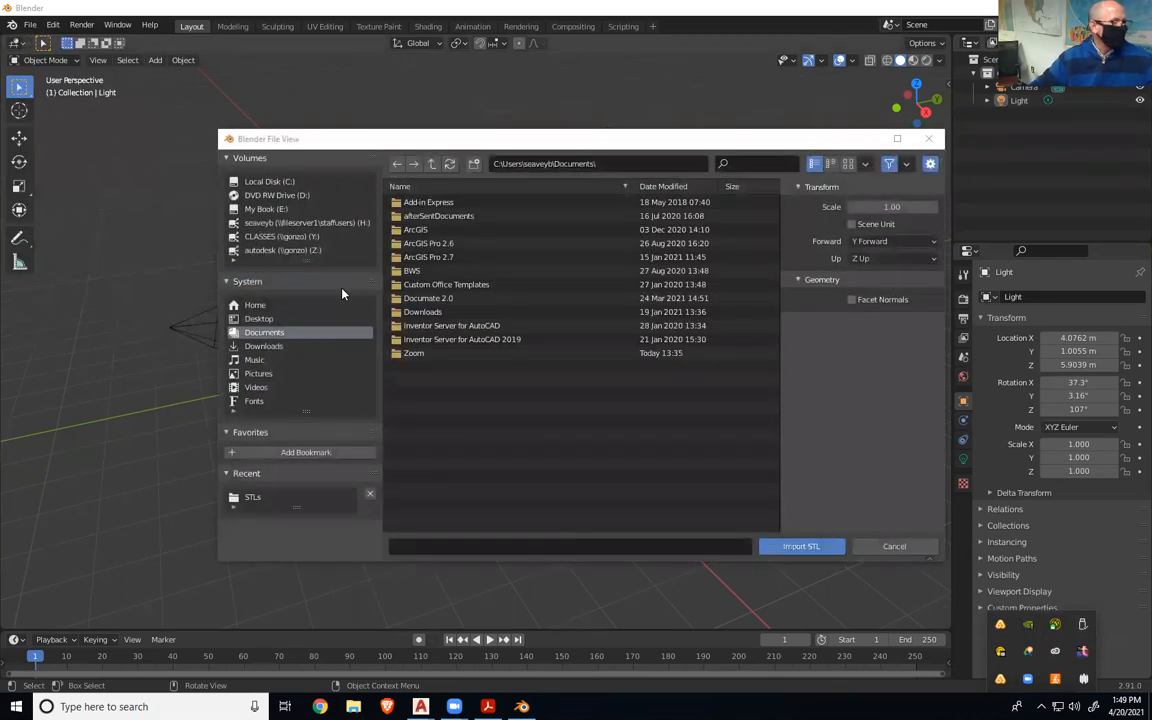
pyautogui.click(311, 224)
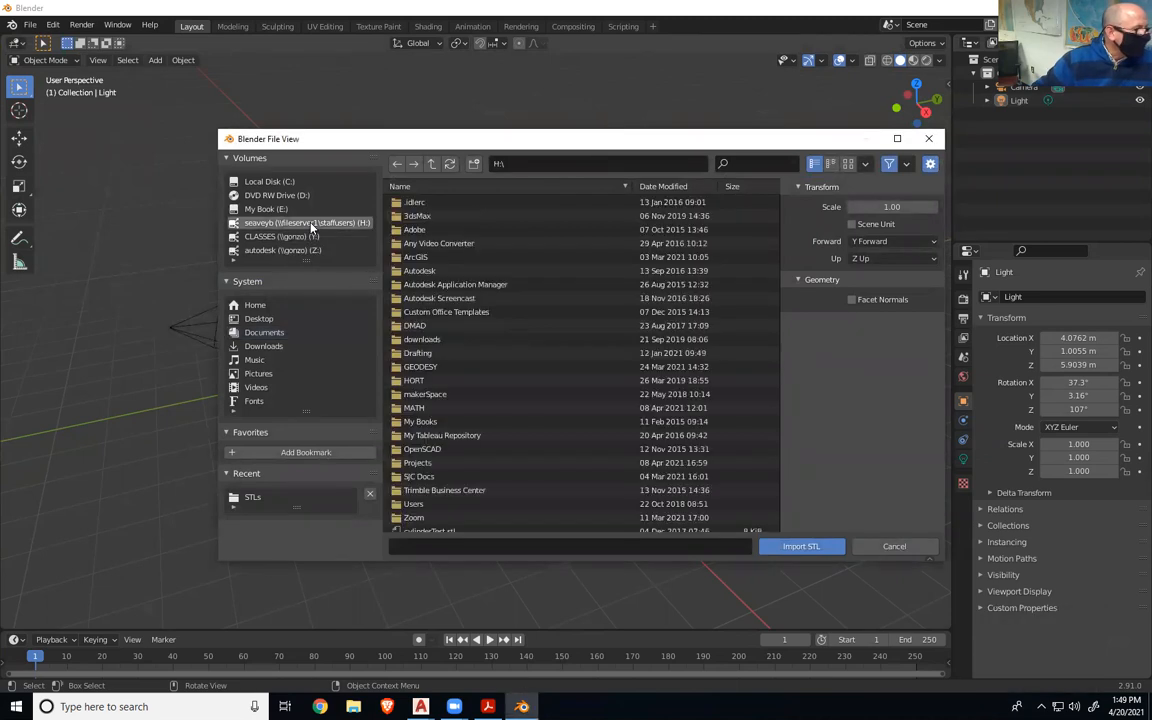
pyautogui.doubleClick(435, 354)
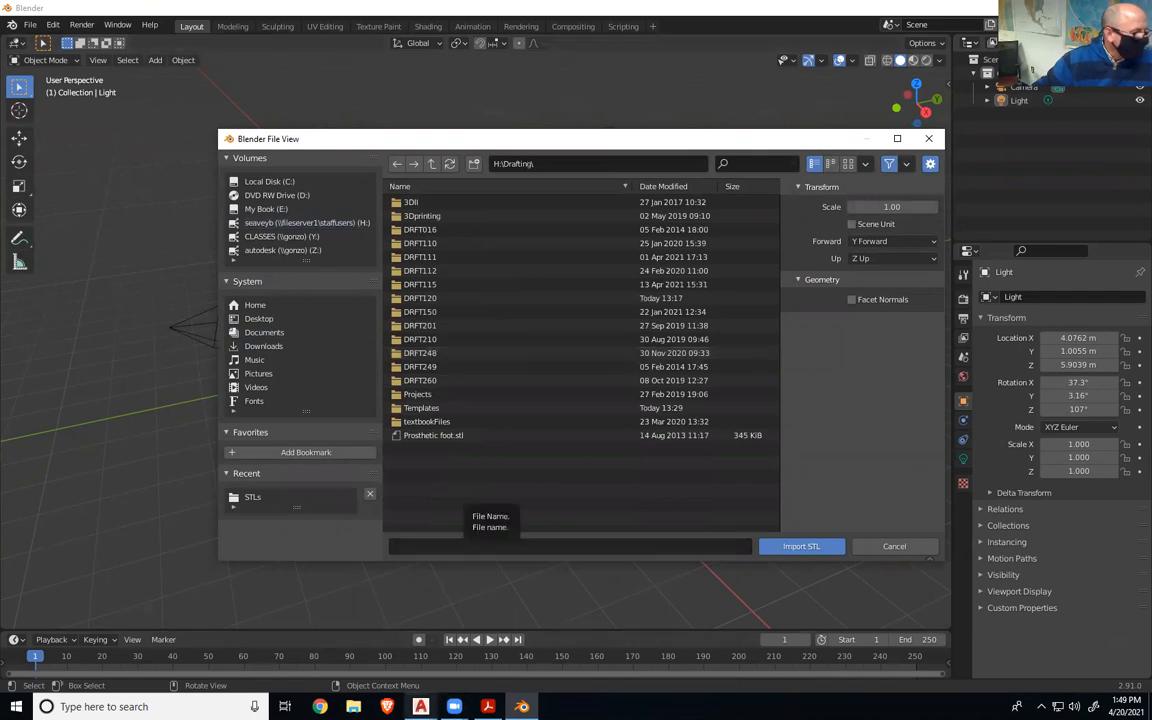
# - Switch to the assy drawing in AutoCAD and save it
pyautogui.click(420, 706)
pyautogui.click(490, 600)
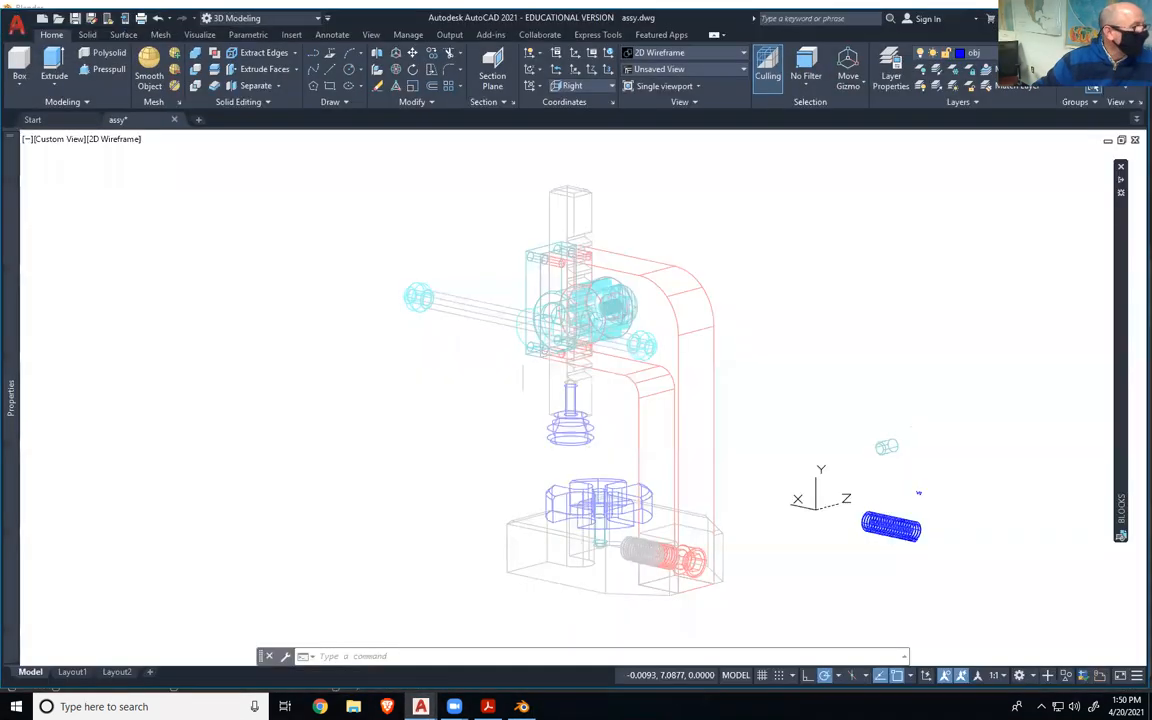
pyautogui.click(75, 20)
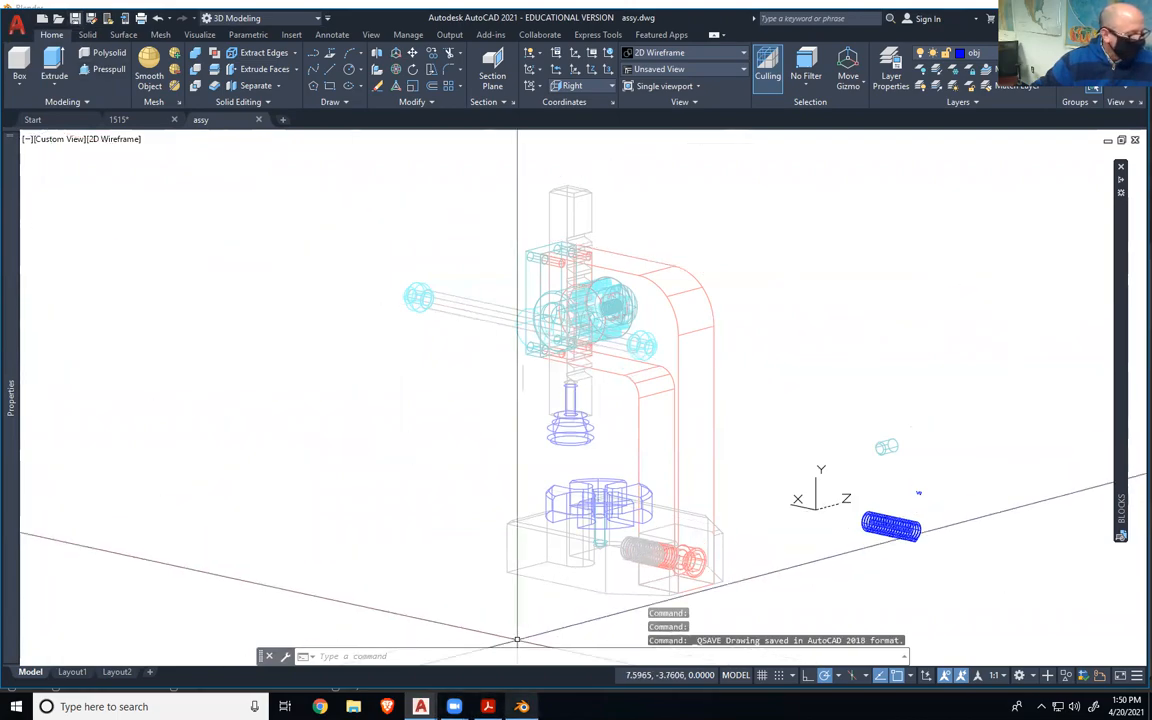
# - Switch to Blender and import ArborPressAssy.stl from the DRFT115\DWG's\ArborPress folder
pyautogui.hotkey('alt', 'Tab')
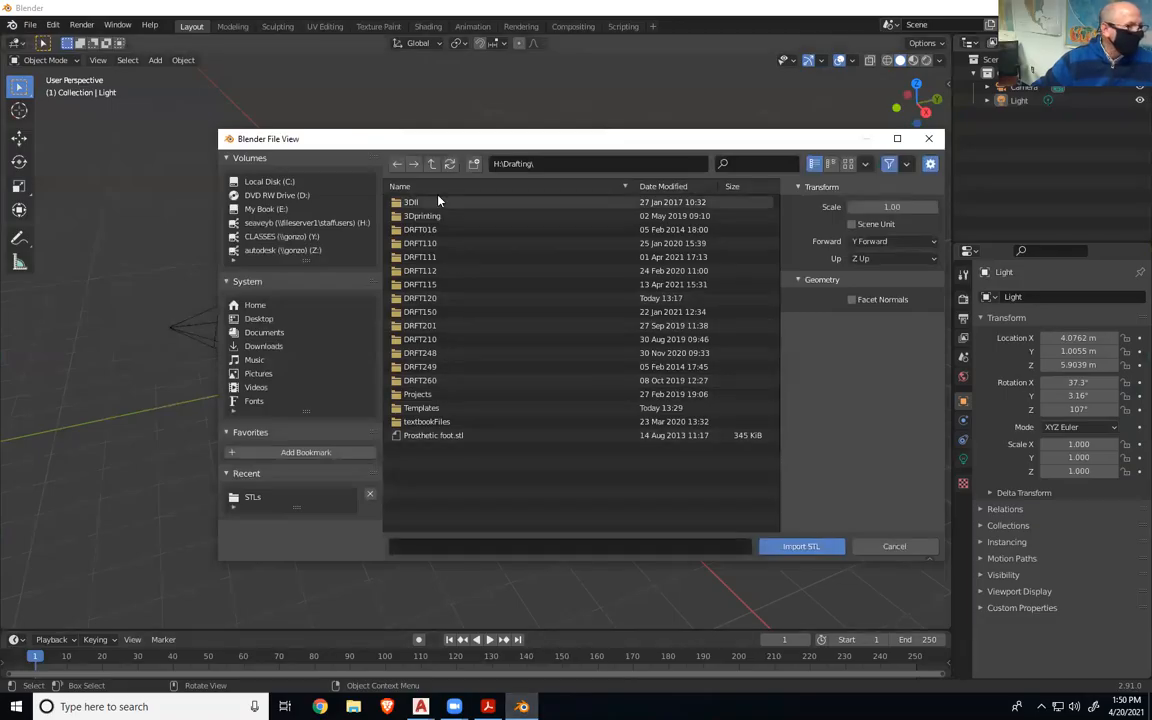
pyautogui.doubleClick(458, 284)
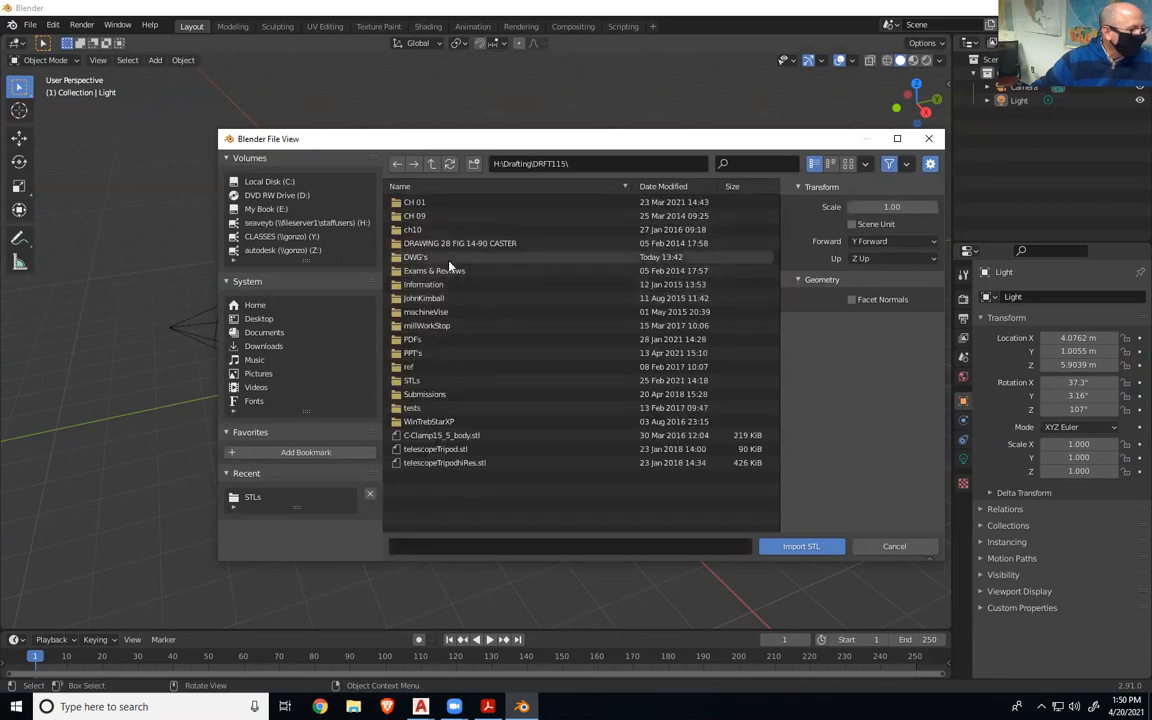
pyautogui.doubleClick(449, 259)
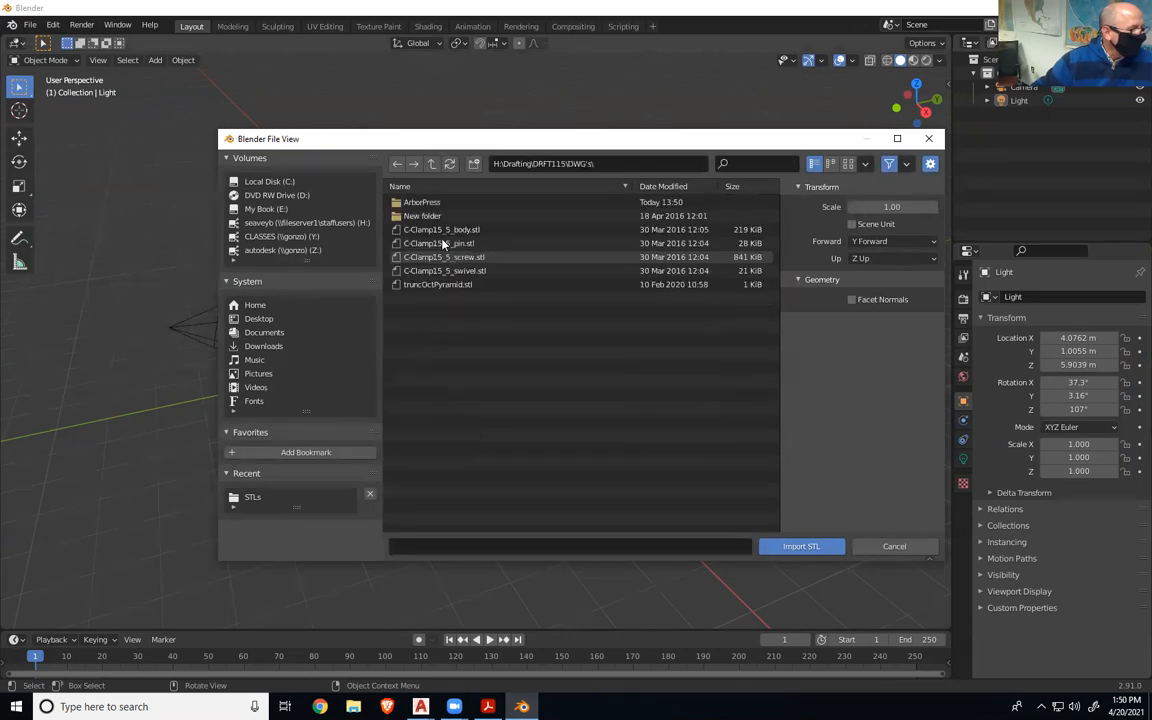
pyautogui.doubleClick(440, 203)
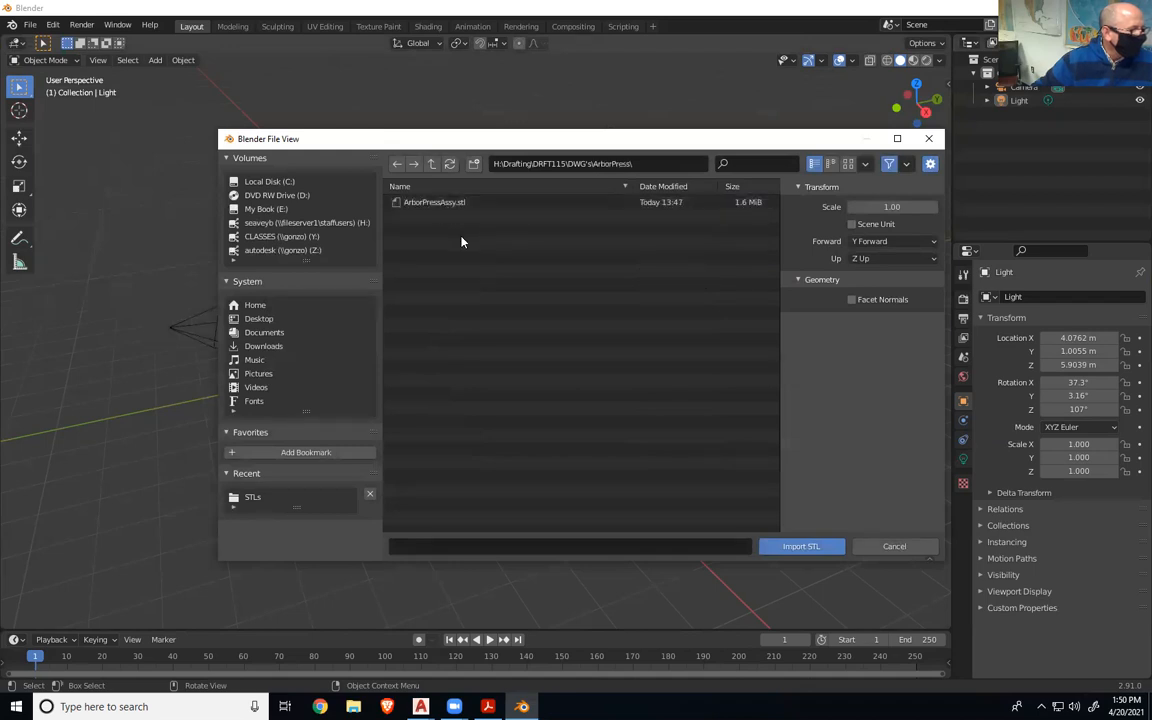
pyautogui.doubleClick(440, 203)
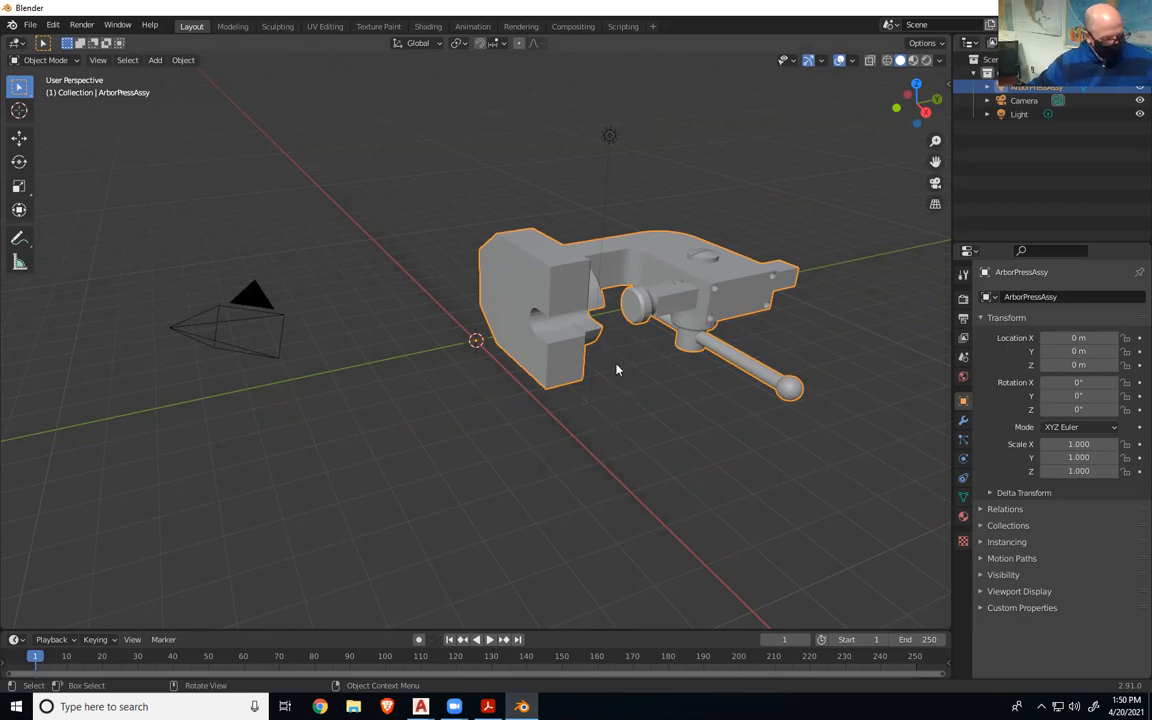
# - Rotate the imported arbor press 90° about the global X axis so it stands upright
pyautogui.press('r')
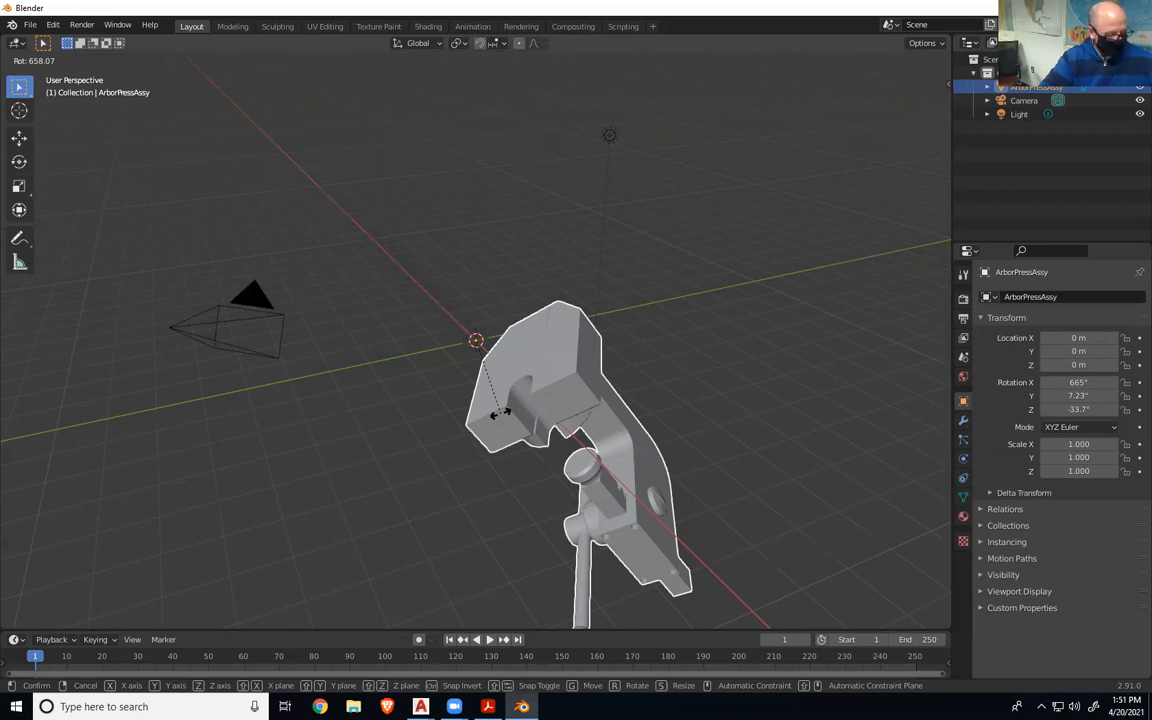
pyautogui.press('x')
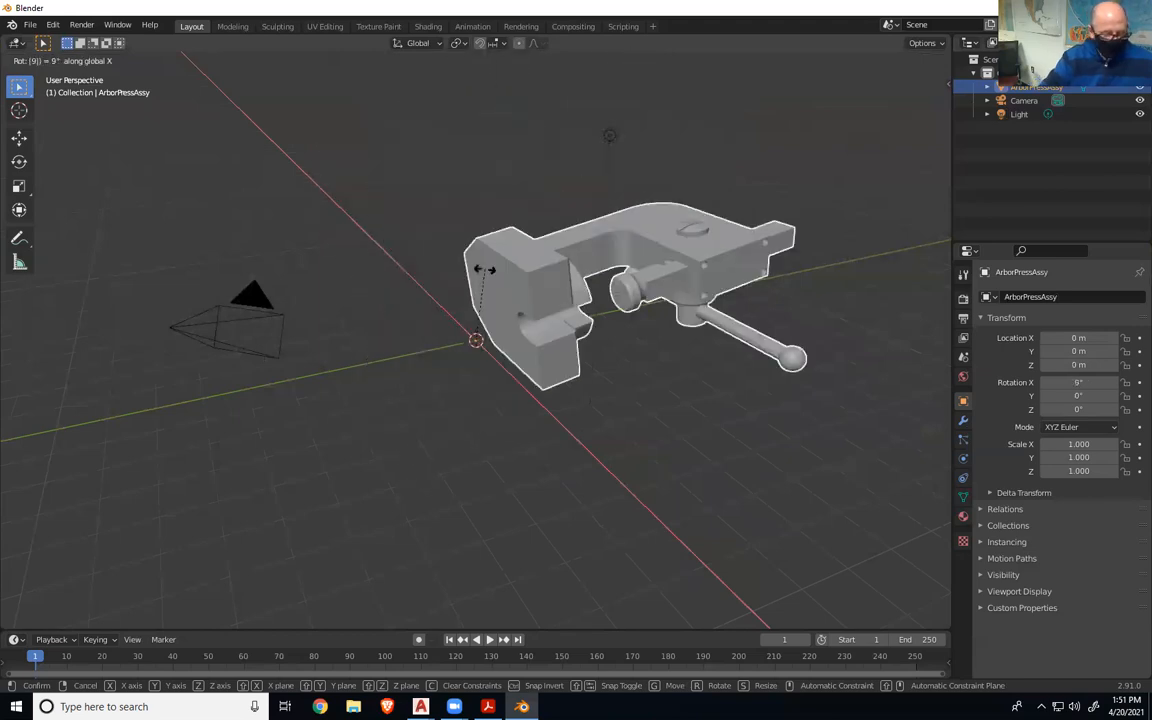
pyautogui.click(485, 275)
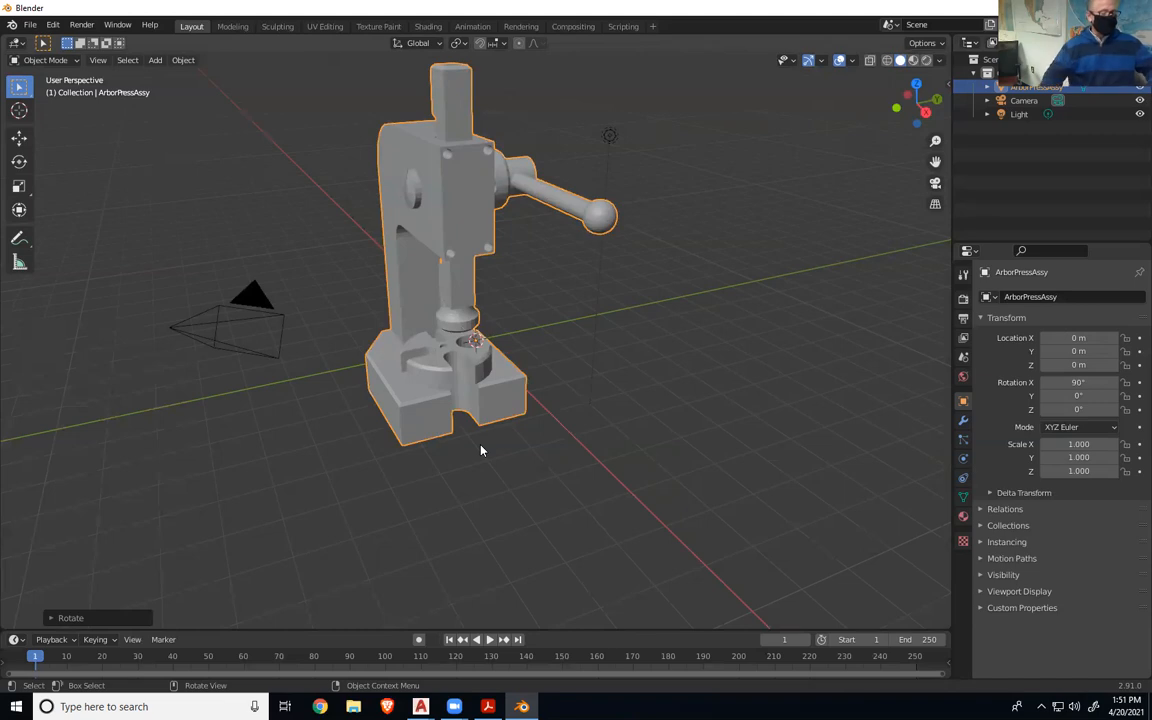
# - Examine the faceting on the curved surfaces of the arbor press's base, rotary plate and ram tip
pyautogui.scroll(-5, 531, 428)
pyautogui.scroll(5, 520, 410)
pyautogui.scroll(4, 474, 369)
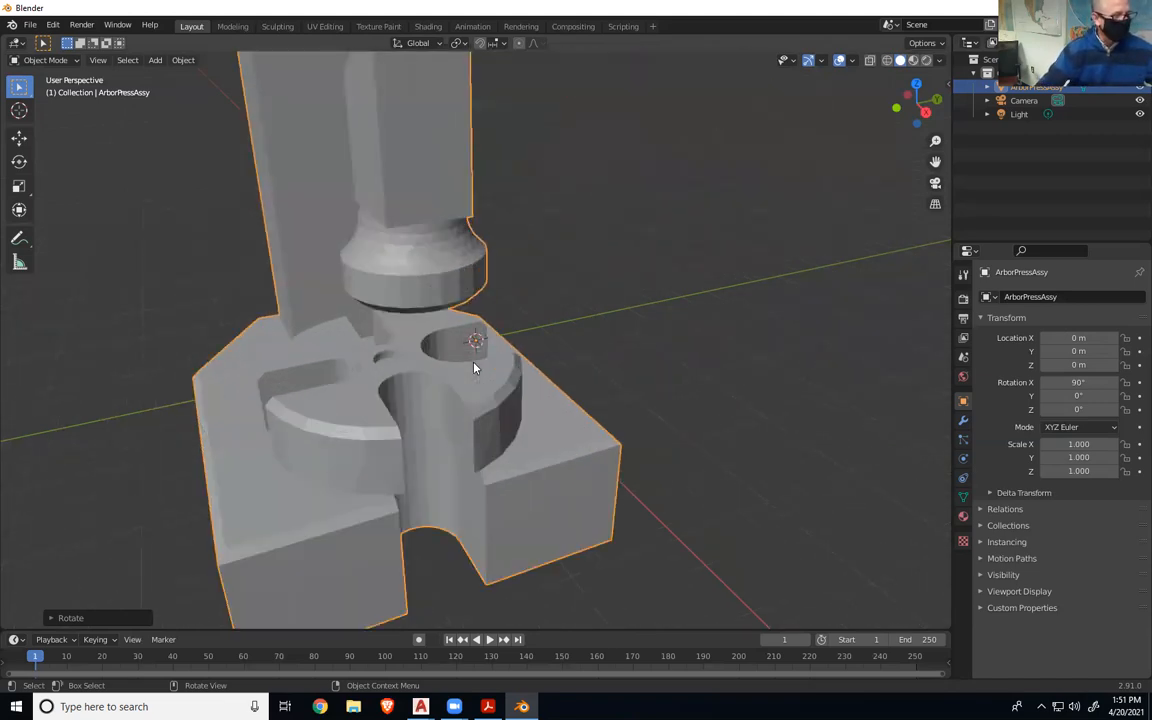
pyautogui.scroll(-7, 474, 369)
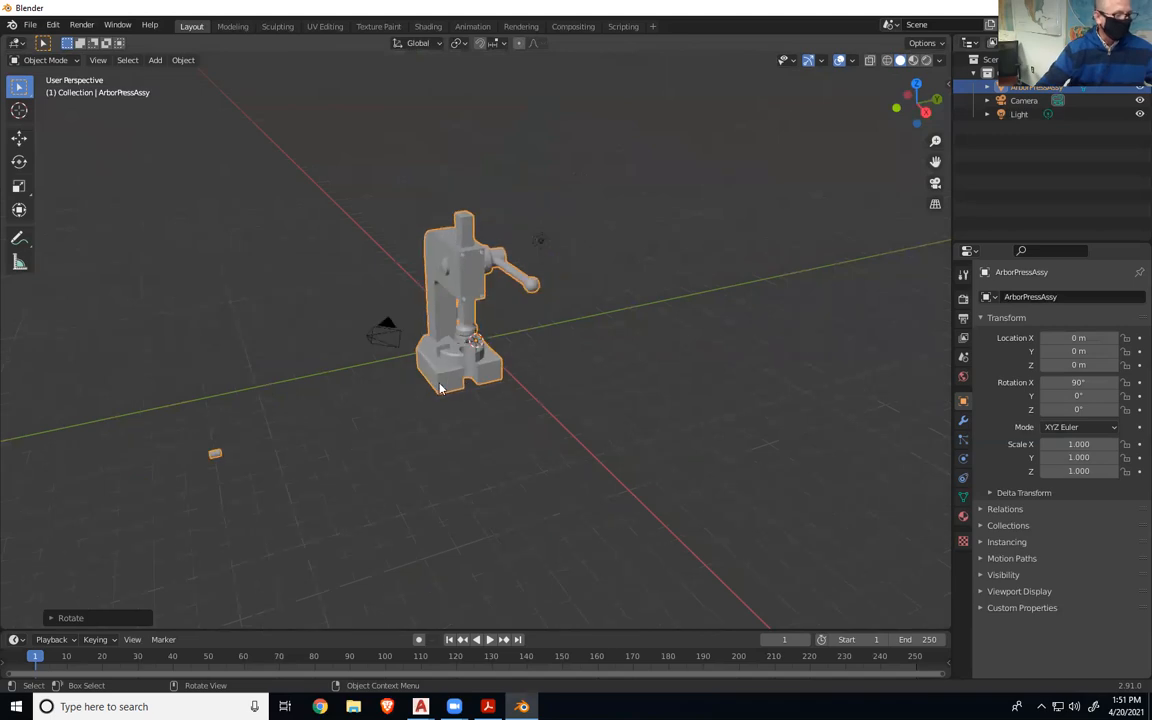
pyautogui.moveTo(438, 390); pyautogui.dragTo(446, 353, button='middle')
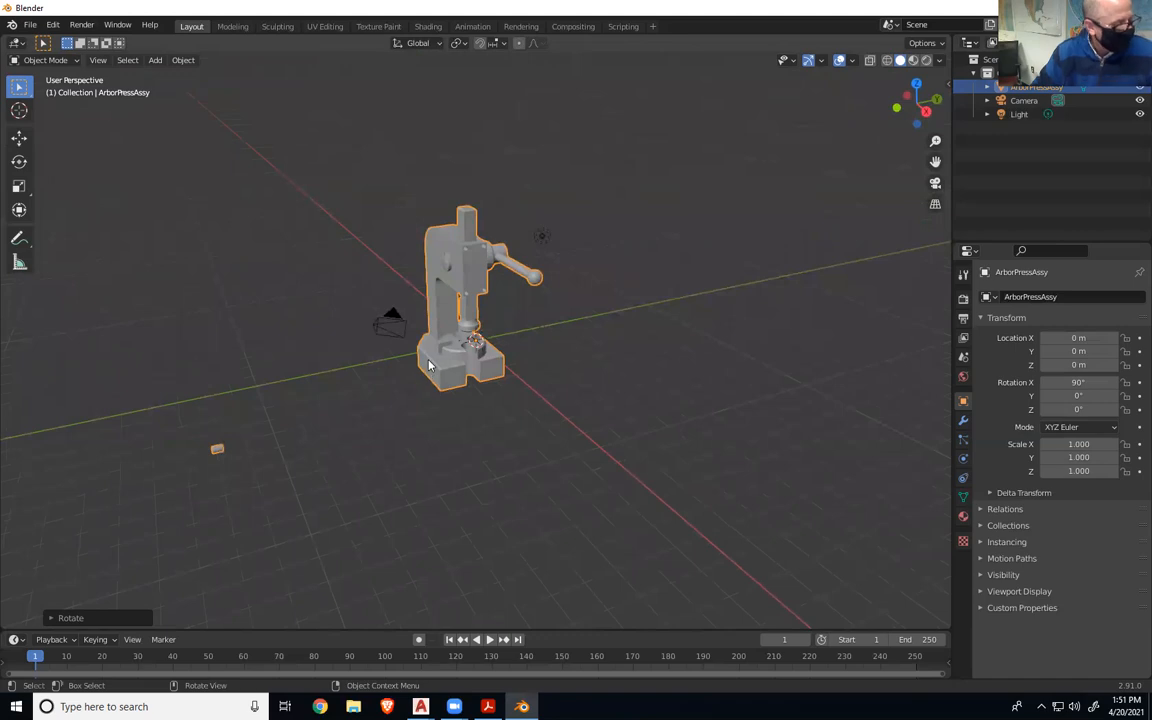
pyautogui.keyDown('shift'); pyautogui.moveTo(430, 366); pyautogui.dragTo(532, 393, button='middle'); pyautogui.keyUp('shift')
pyautogui.scroll(5, 573, 385)
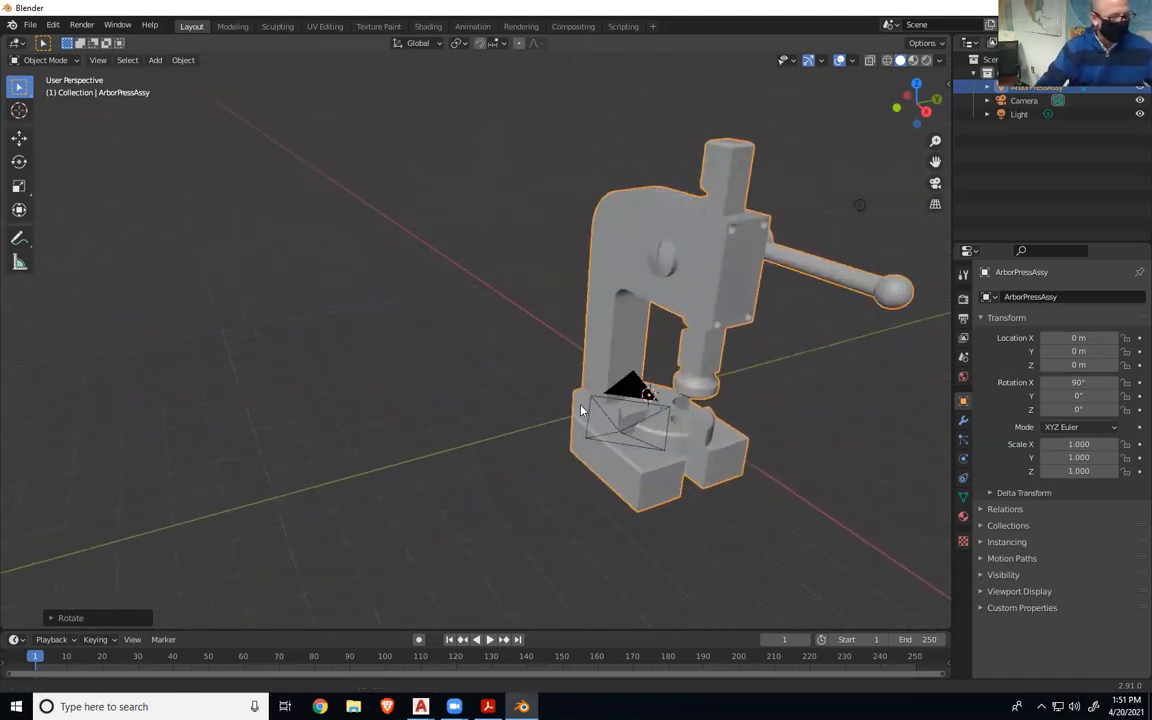
pyautogui.scroll(-2, 403, 352)
pyautogui.scroll(2, 459, 397)
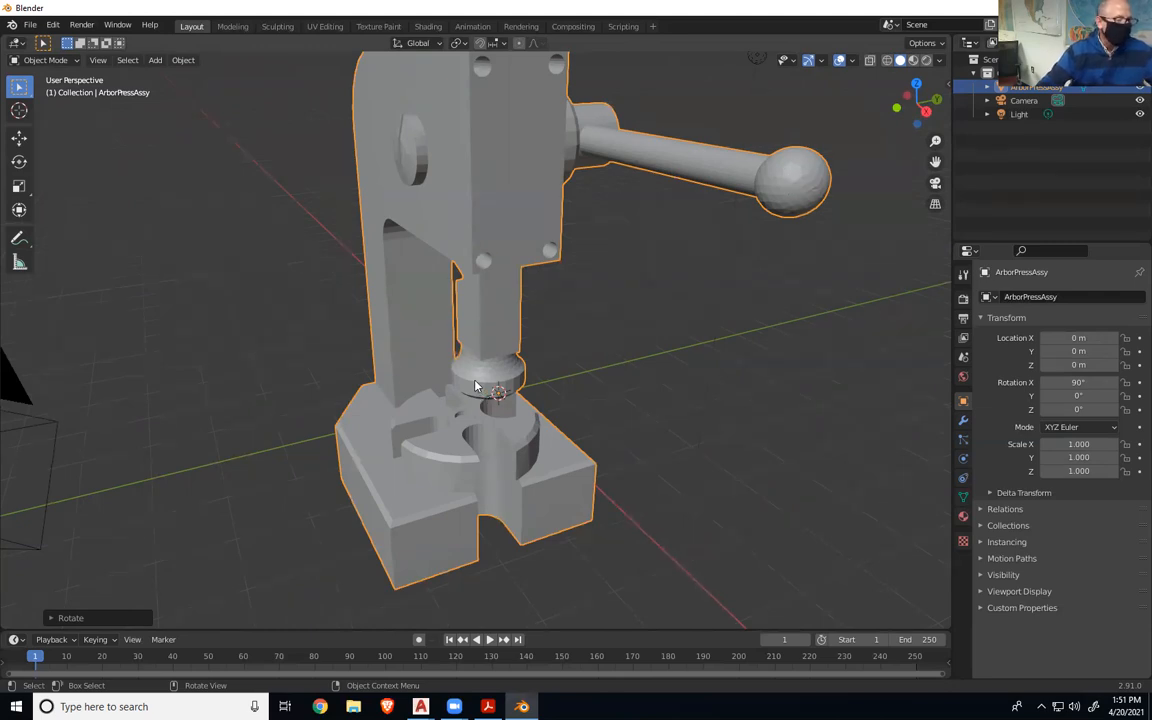
pyautogui.scroll(3, 468, 385)
pyautogui.scroll(3, 468, 385)
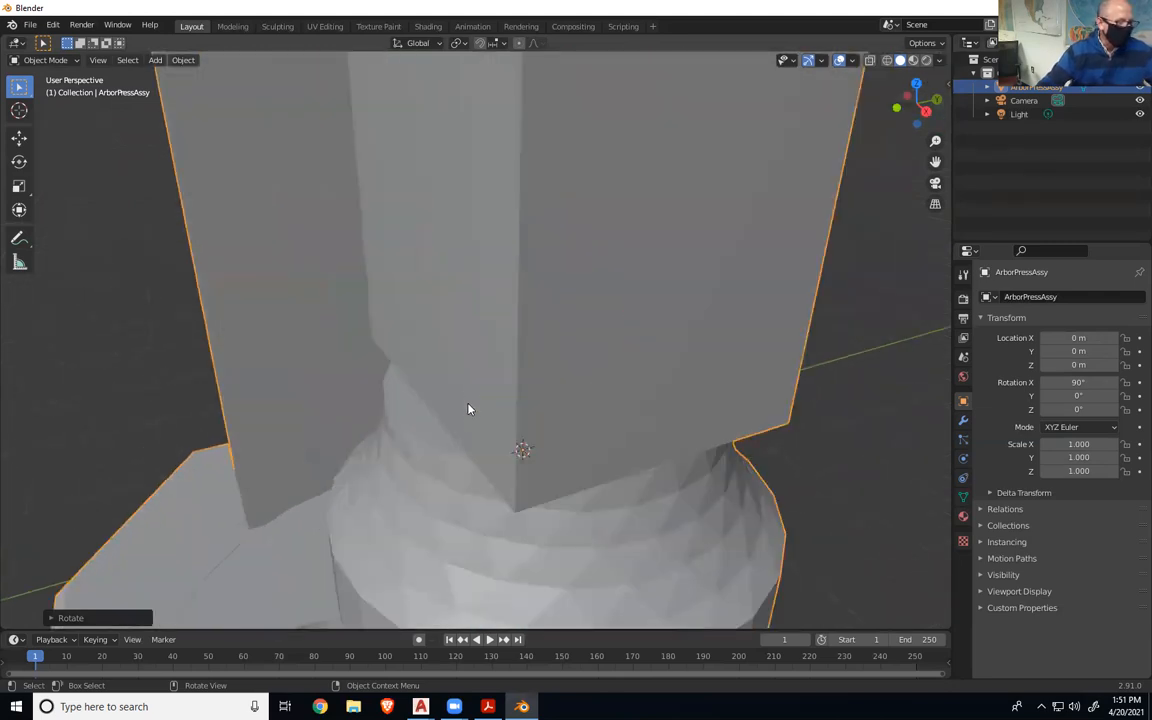
pyautogui.keyDown('shift'); pyautogui.moveTo(509, 493); pyautogui.dragTo(541, 390, button='middle'); pyautogui.keyUp('shift')
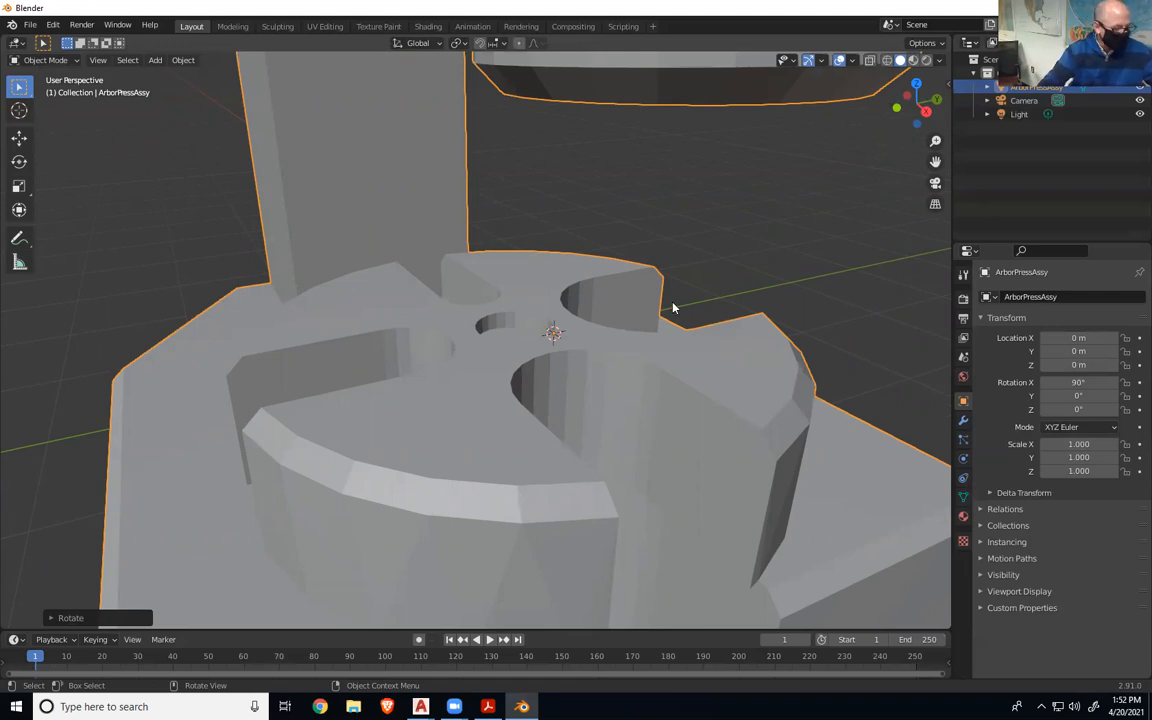
pyautogui.keyDown('shift'); pyautogui.moveTo(673, 303); pyautogui.dragTo(644, 393, button='middle'); pyautogui.keyUp('shift')
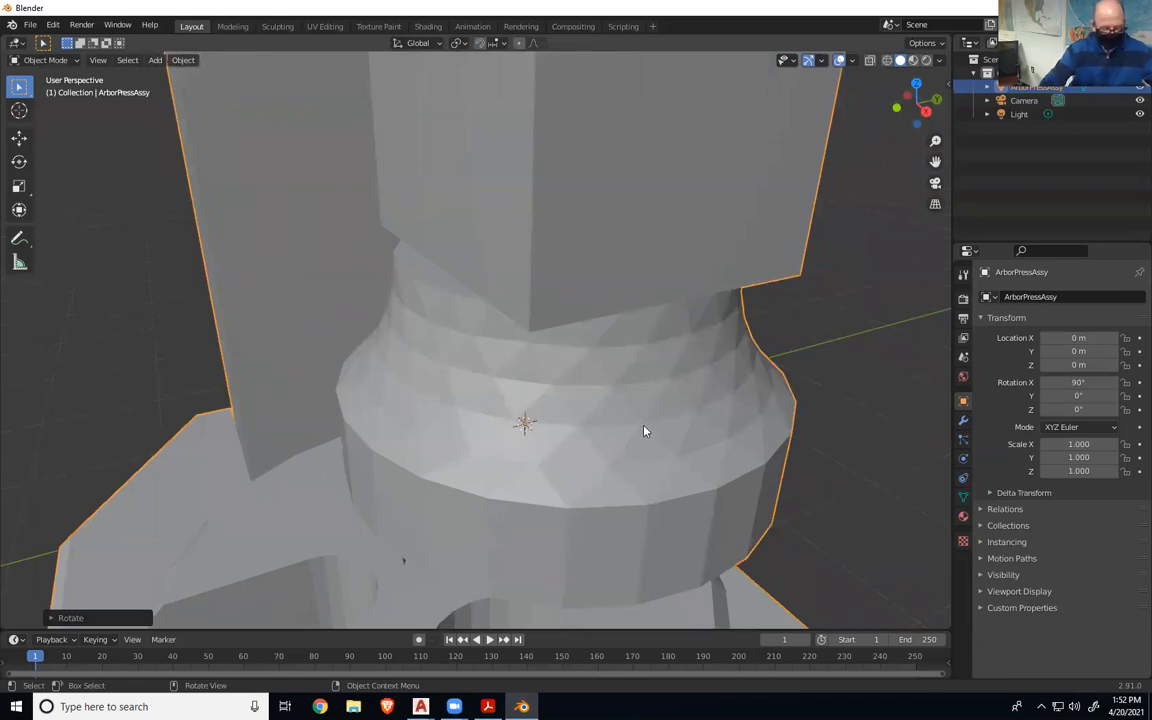
# - Delete the imported arbor press model and switch to the assy drawing in AutoCAD
pyautogui.press('Delete')
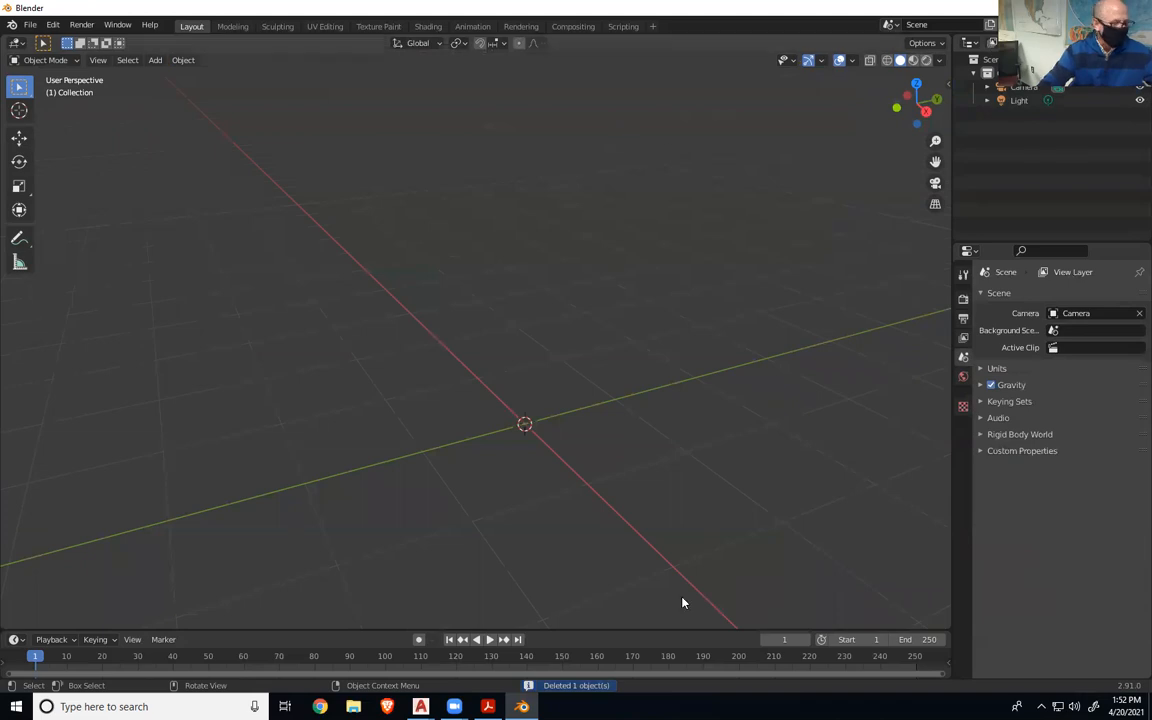
pyautogui.moveTo(420, 706)
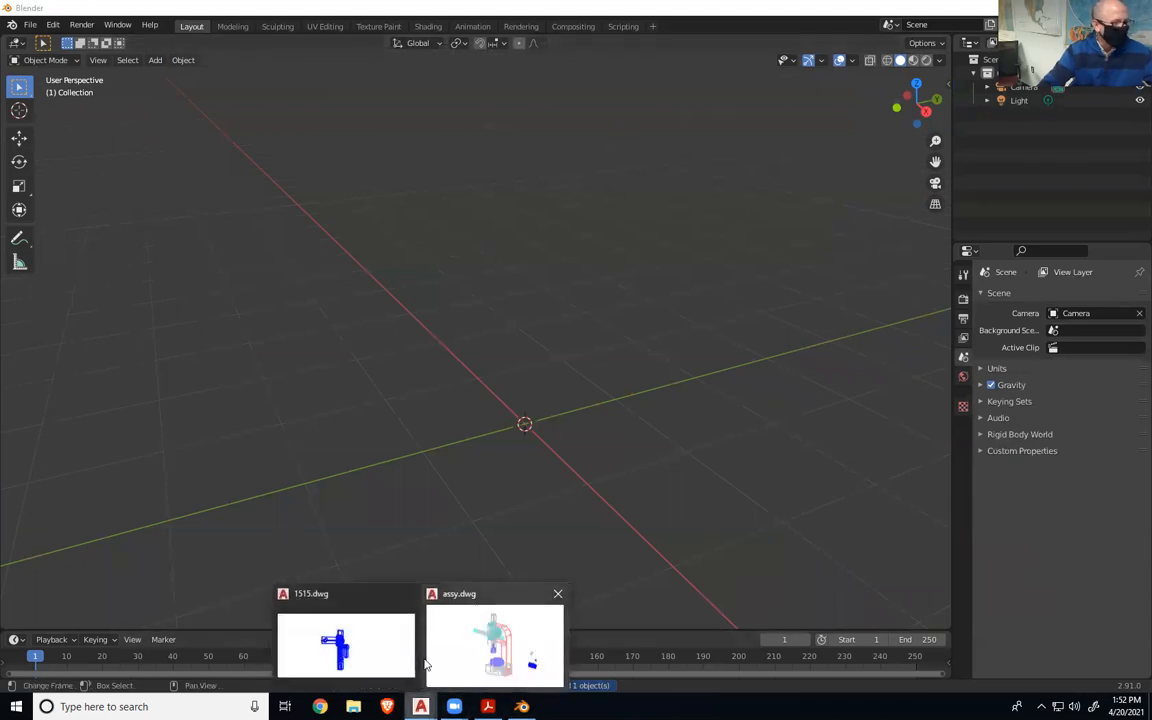
pyautogui.click(475, 615)
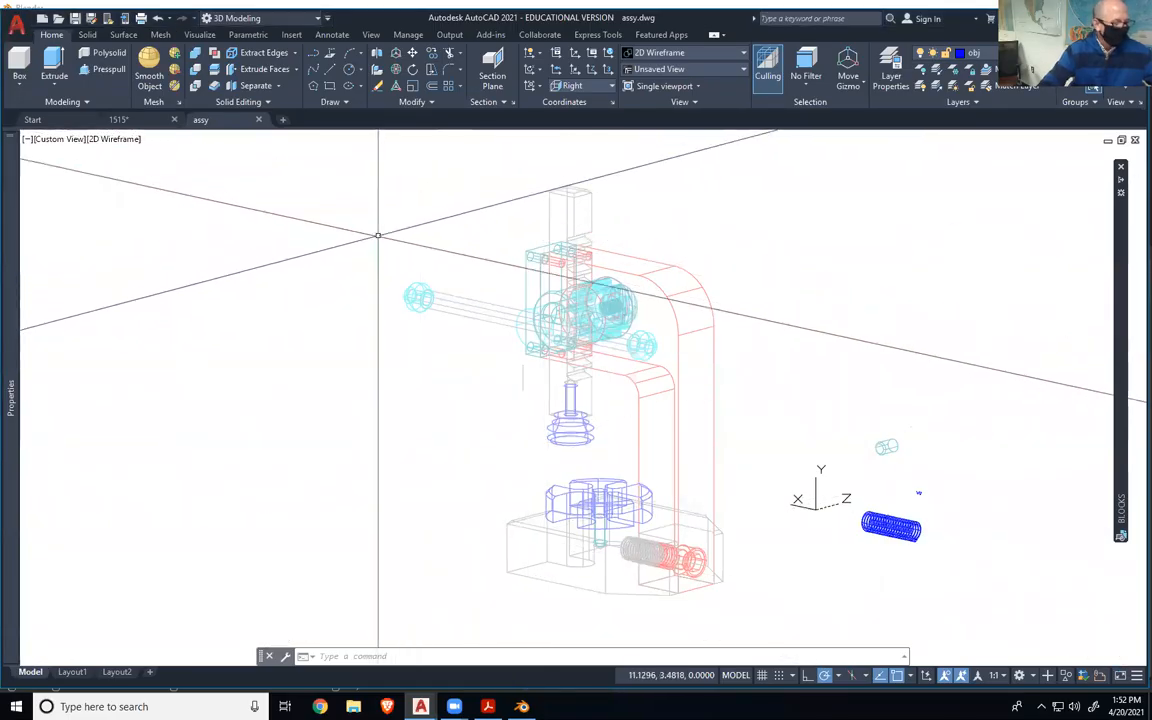
# - Set the FACETRES system variable to 10 for smoother curved surfaces
pyautogui.write('FACet')
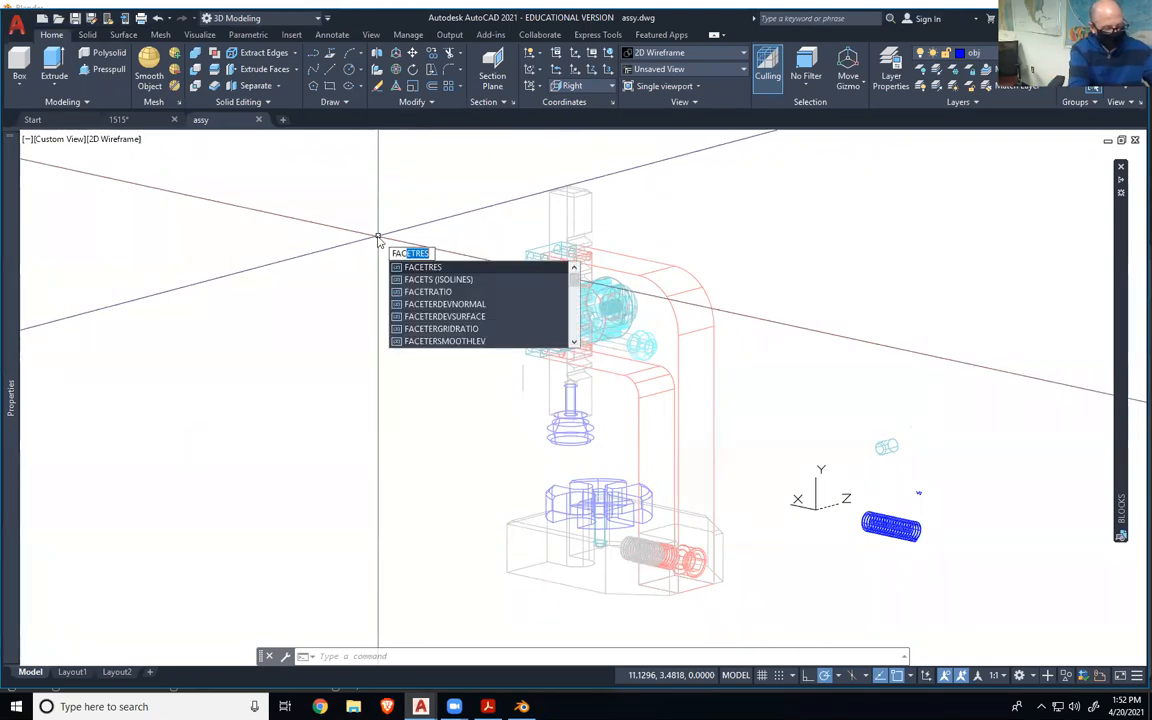
pyautogui.press('Return')
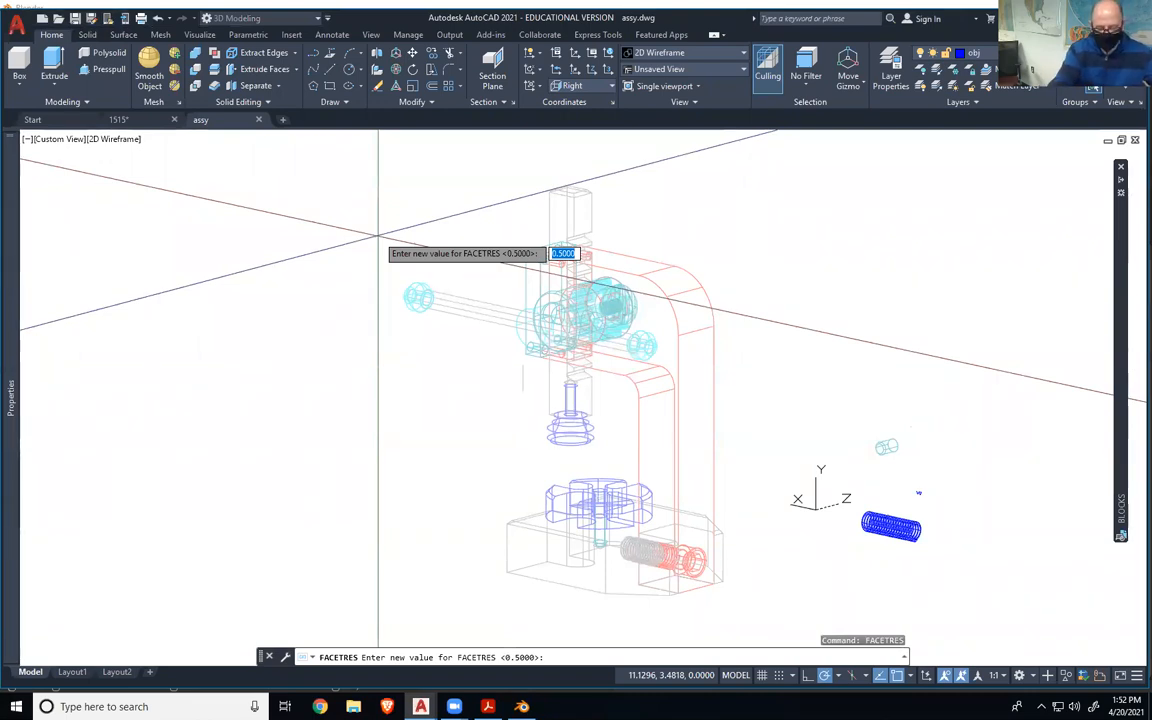
pyautogui.write('10')
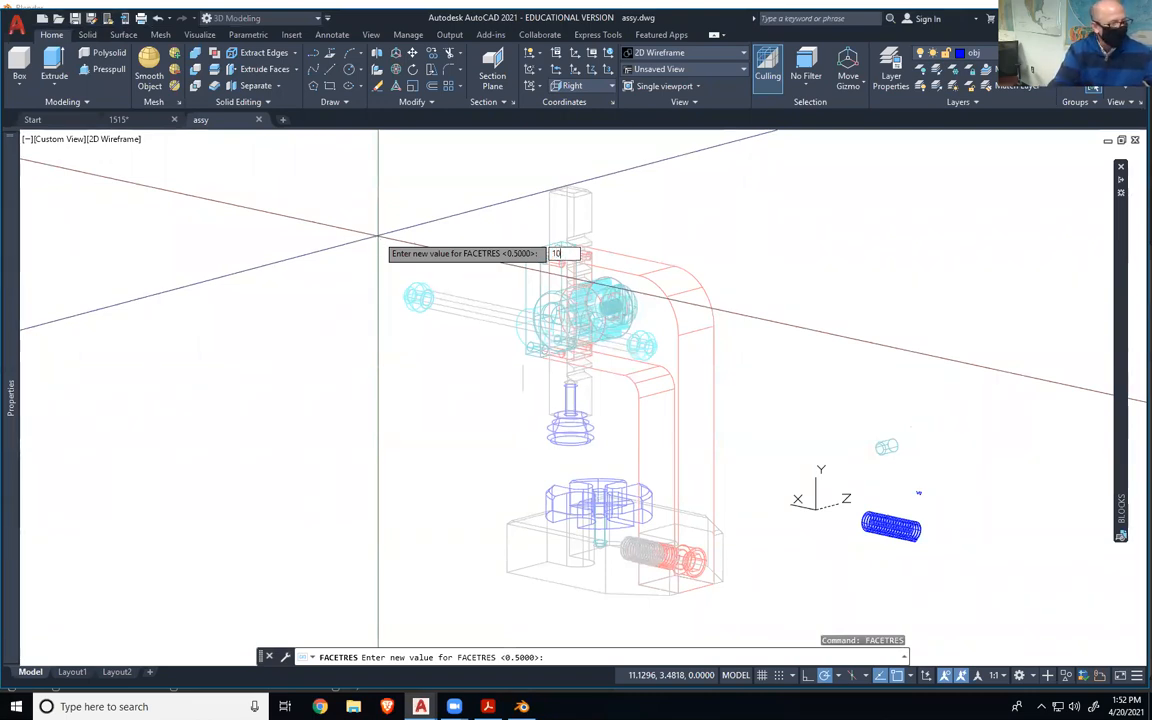
pyautogui.press('Return')
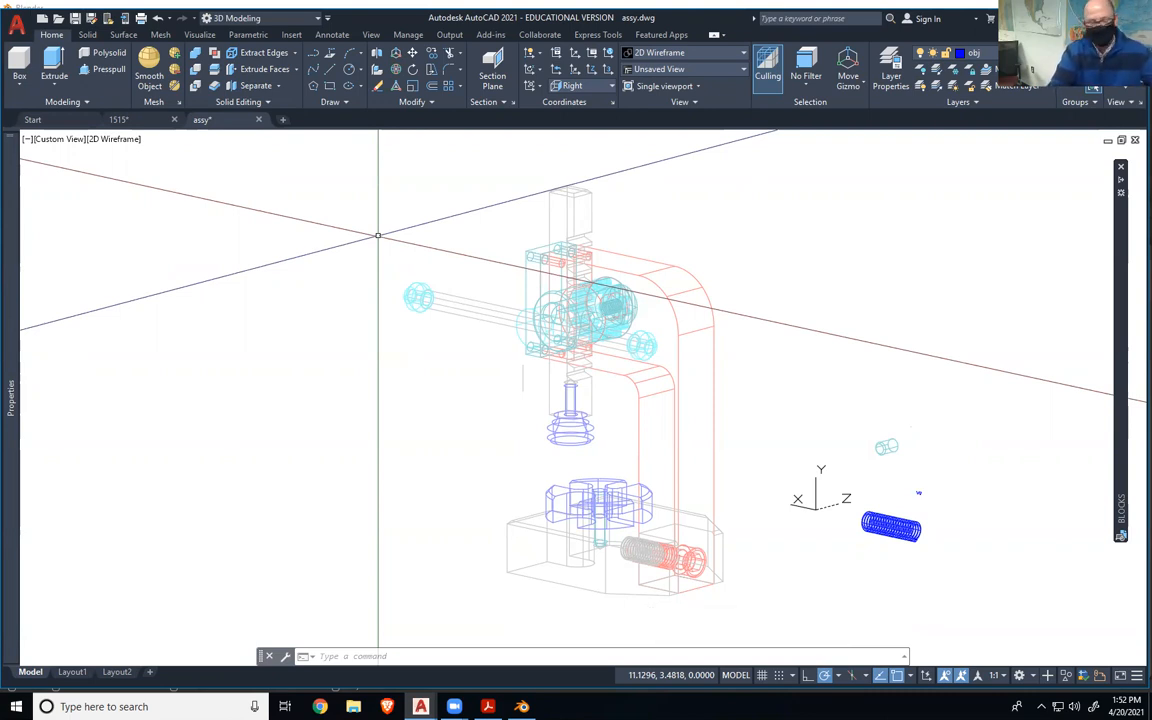
# - Export the assembled arbor press parts in Lithography (*.stl) format, replacing ArborPressAssy.stl in the ArborPress folder
pyautogui.click(365, 167)
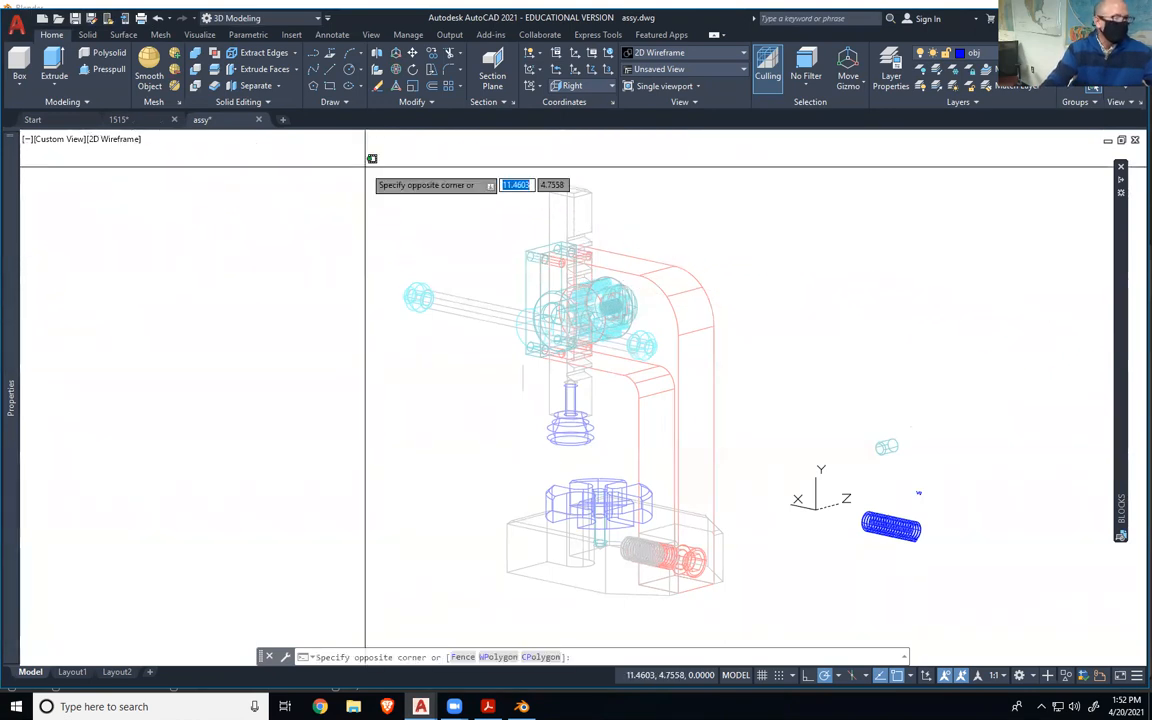
pyautogui.click(760, 617)
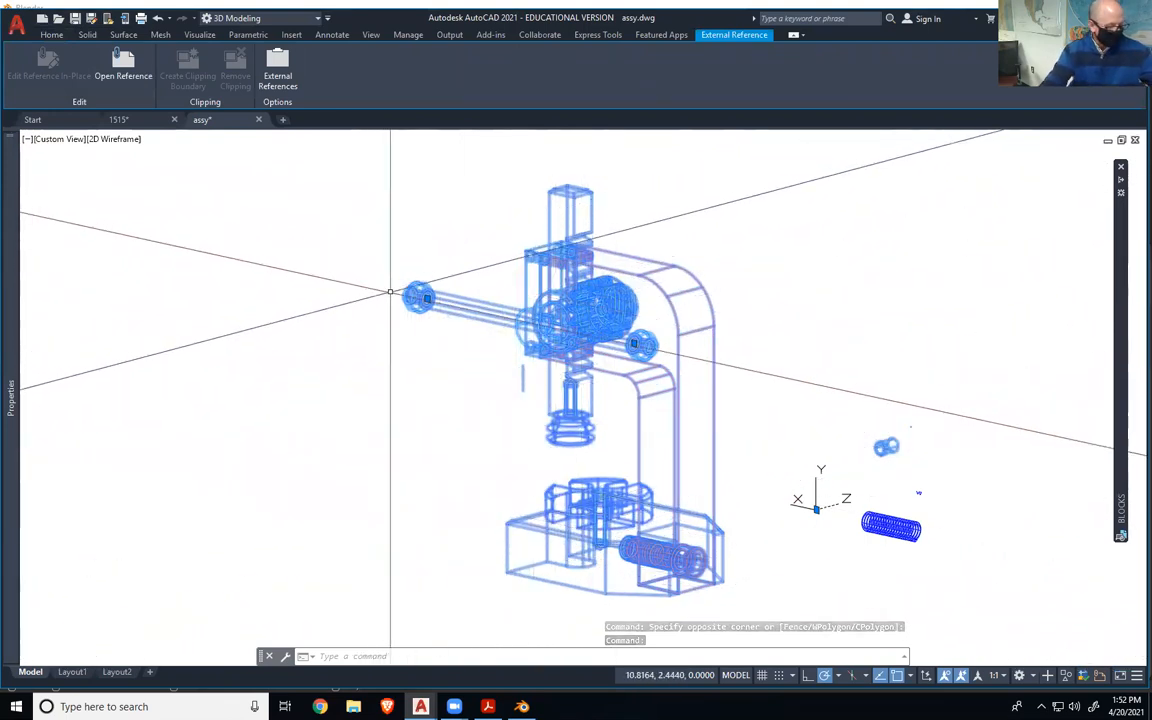
pyautogui.click(16, 28)
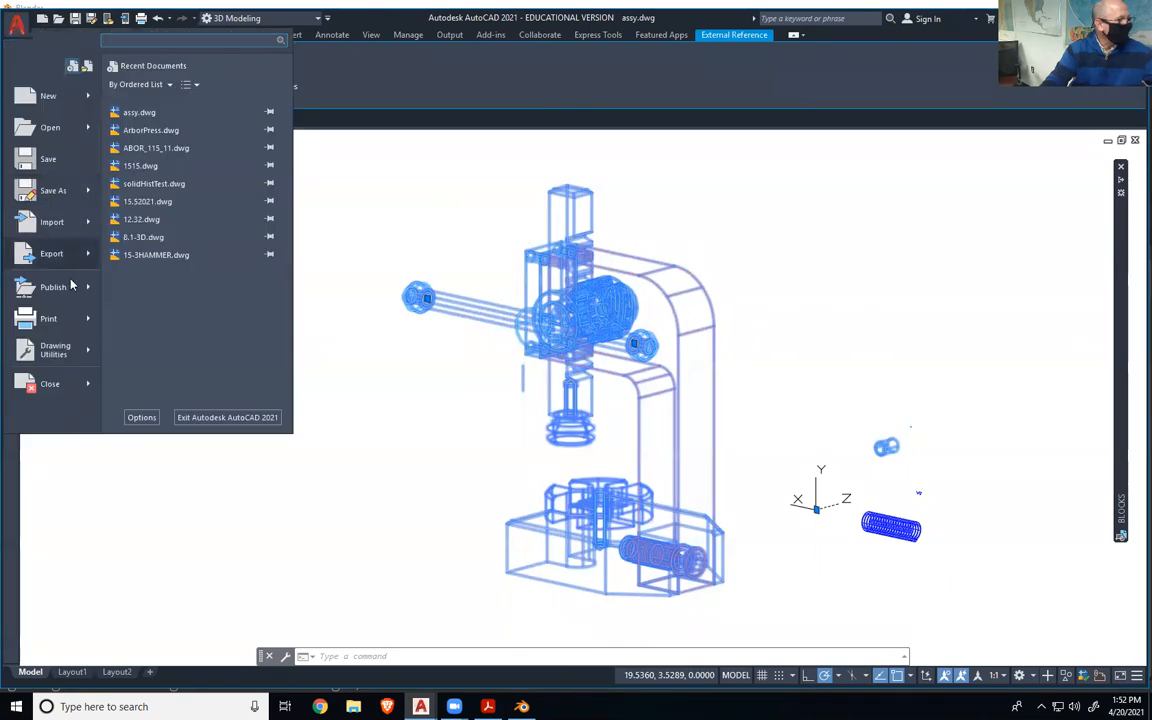
pyautogui.moveTo(62, 256)
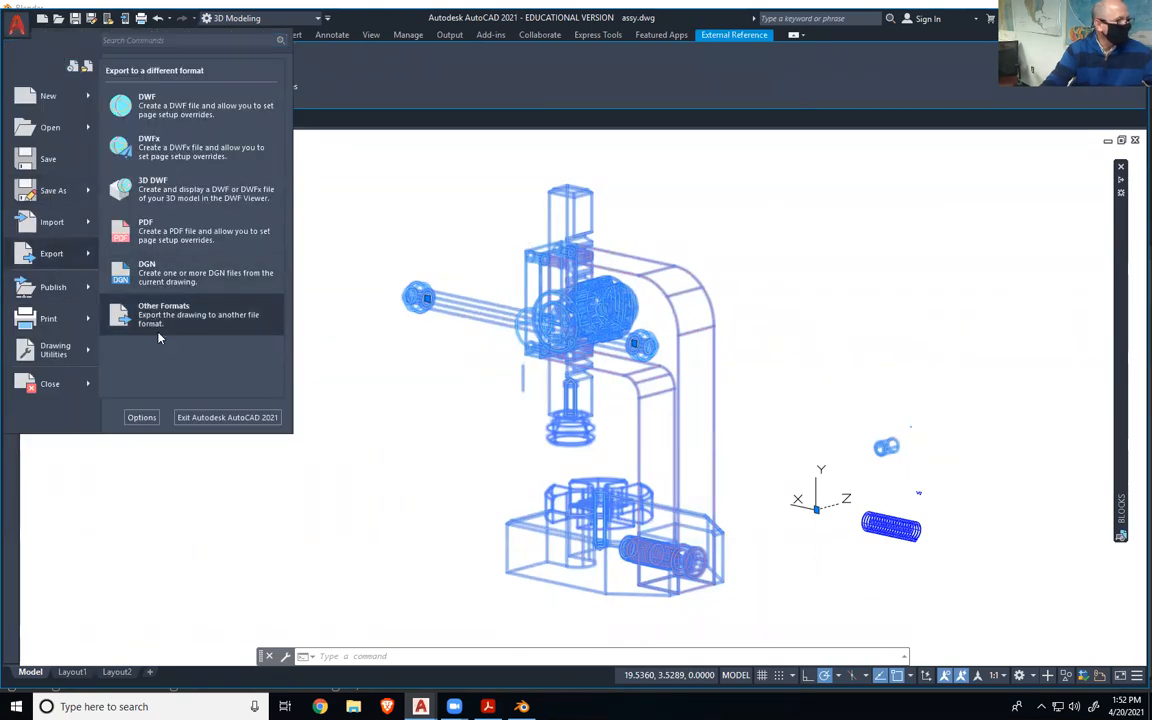
pyautogui.click(125, 310)
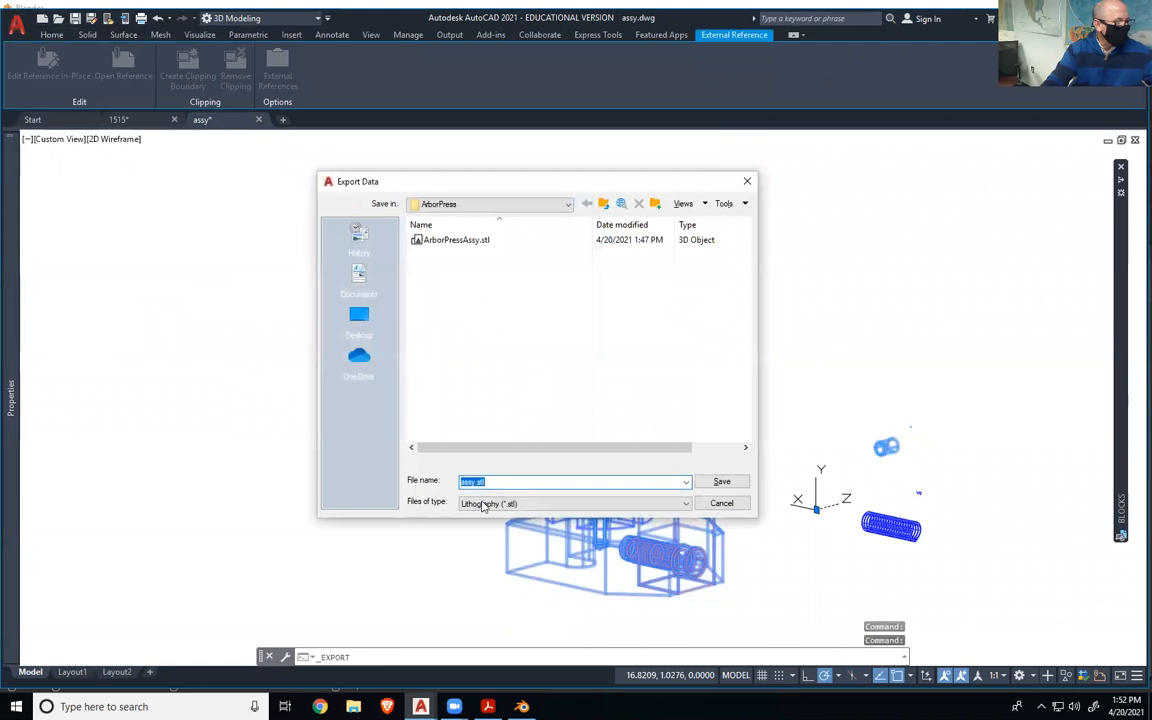
pyautogui.click(435, 242)
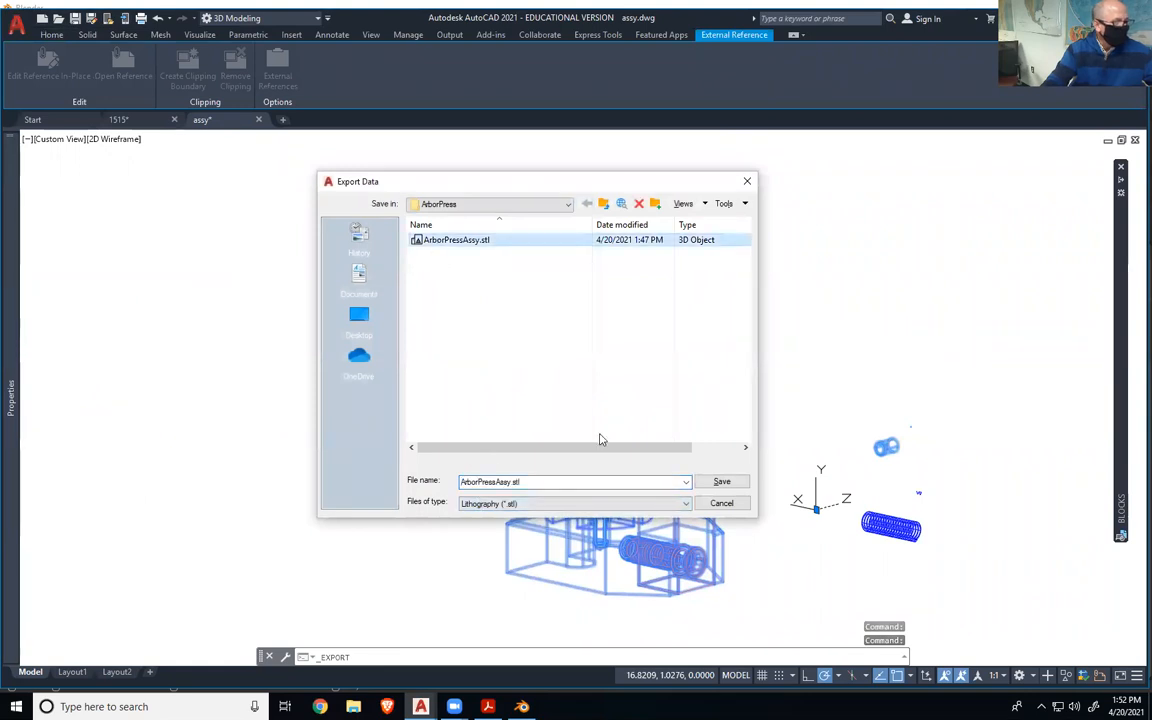
pyautogui.click(719, 481)
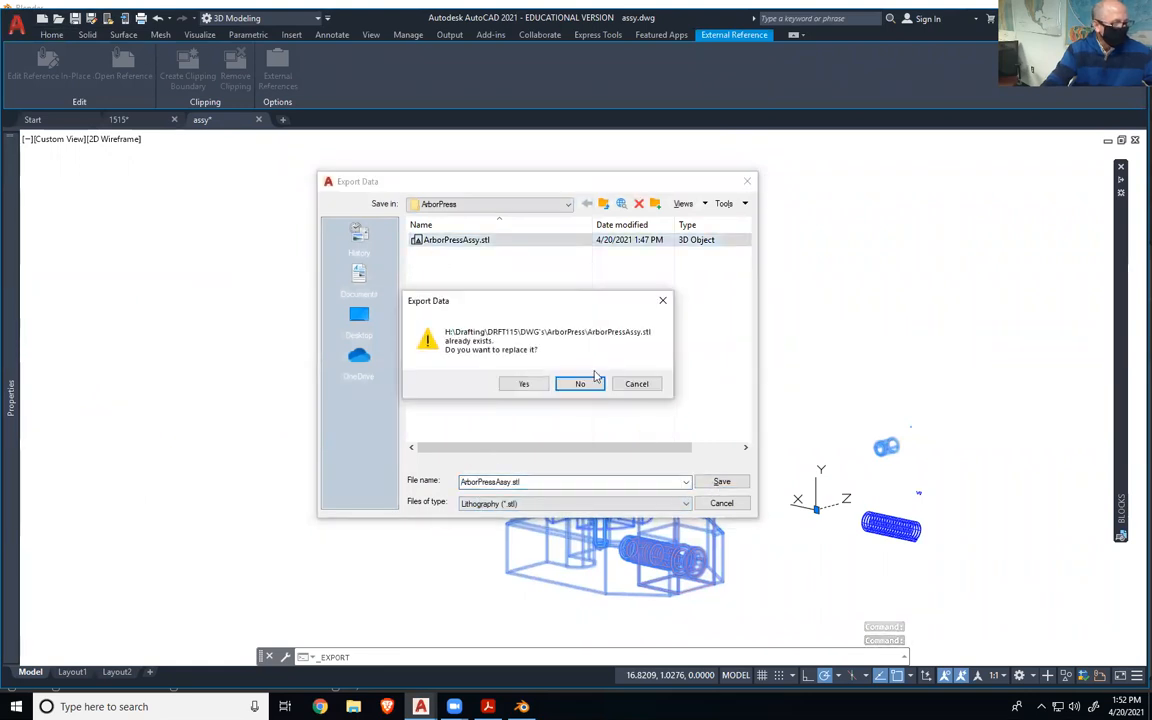
pyautogui.click(524, 384)
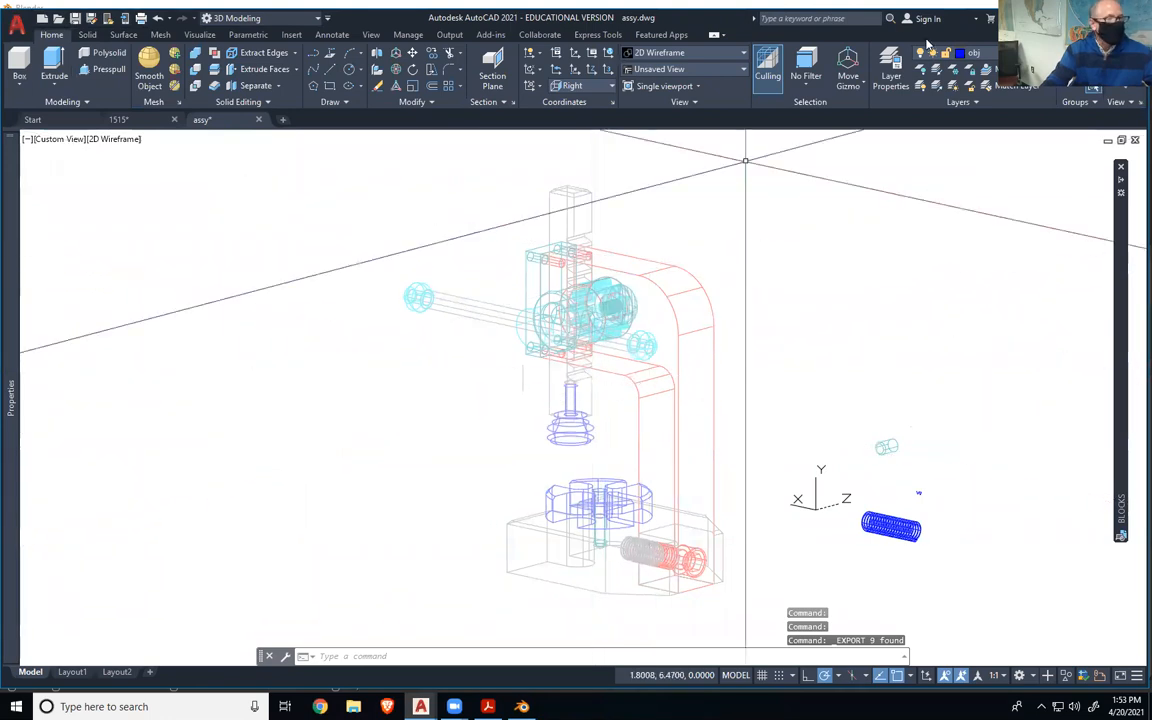
# - Switch to Blender and import ArborPressAssy.stl from the ArborPress folder
pyautogui.click(790, 4)
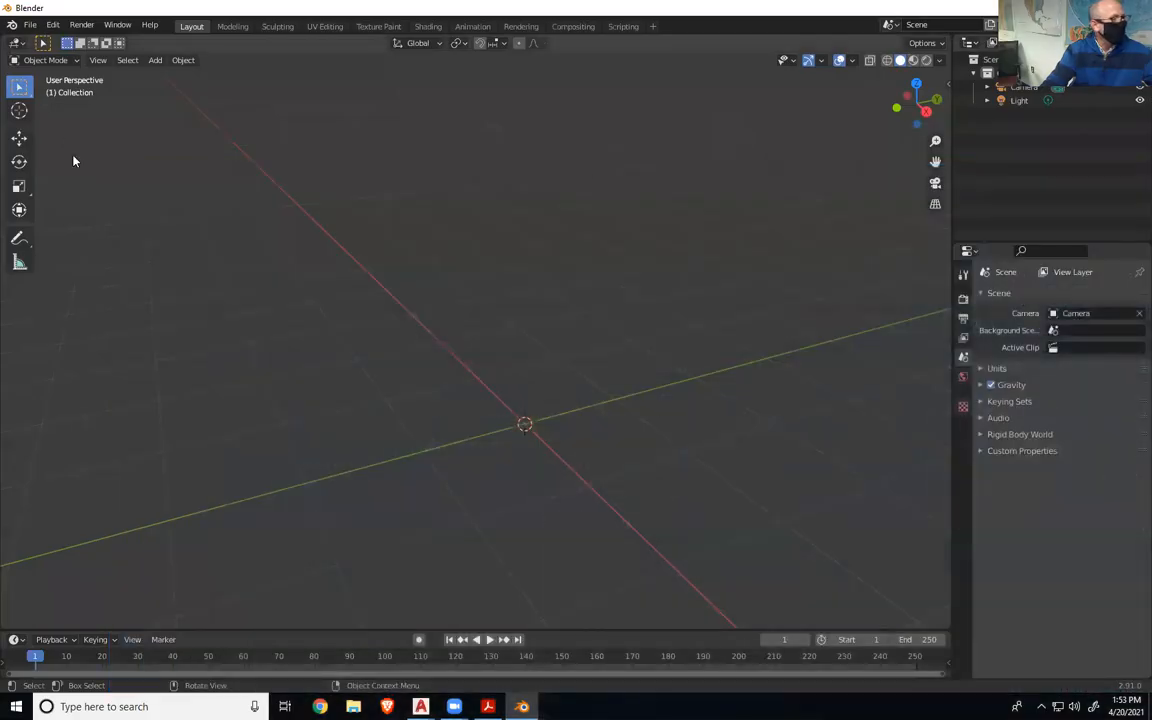
pyautogui.click(30, 24)
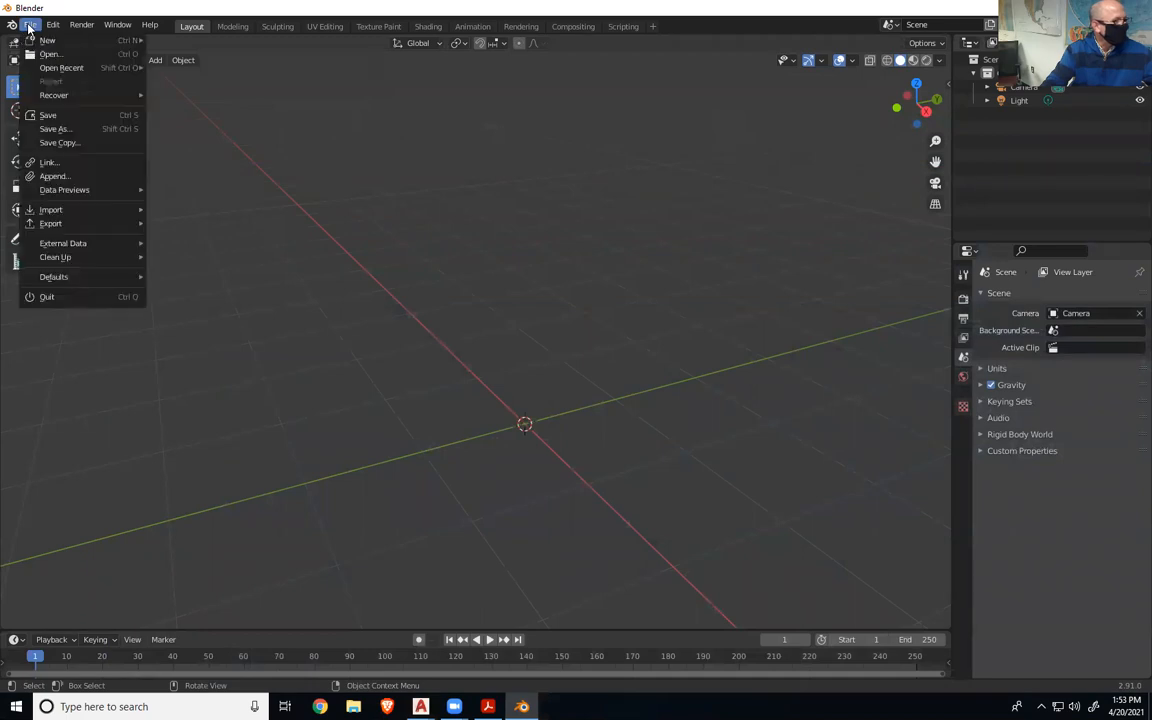
pyautogui.moveTo(95, 210)
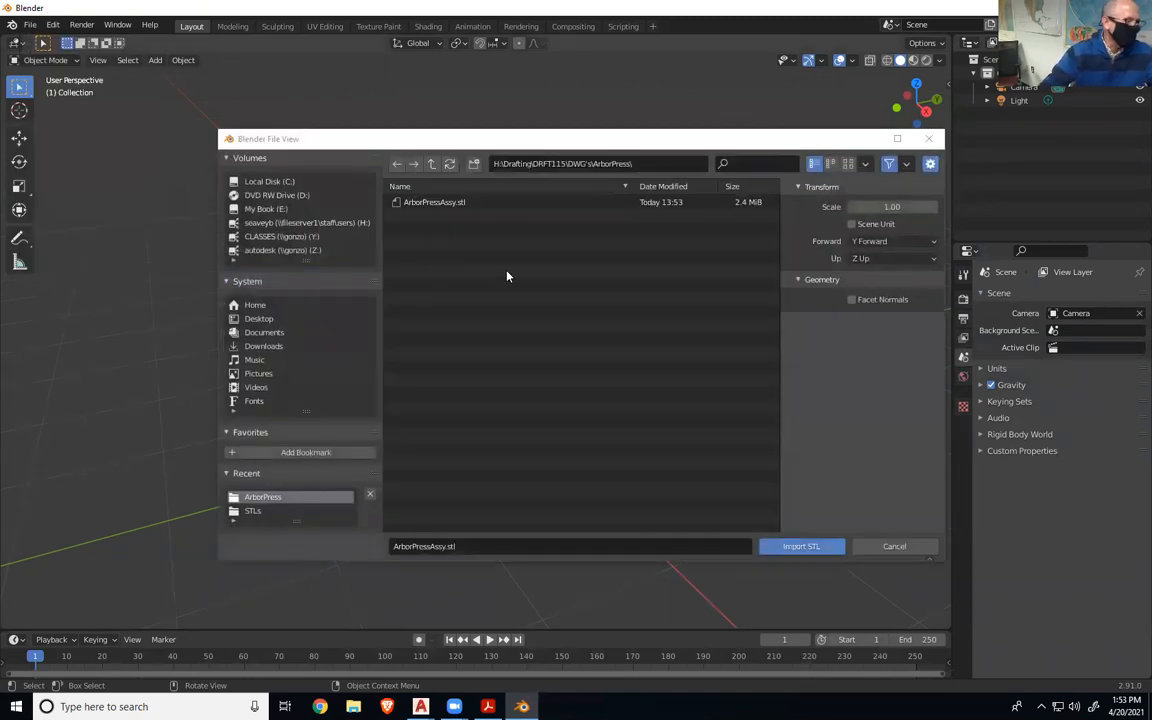
pyautogui.click(448, 204)
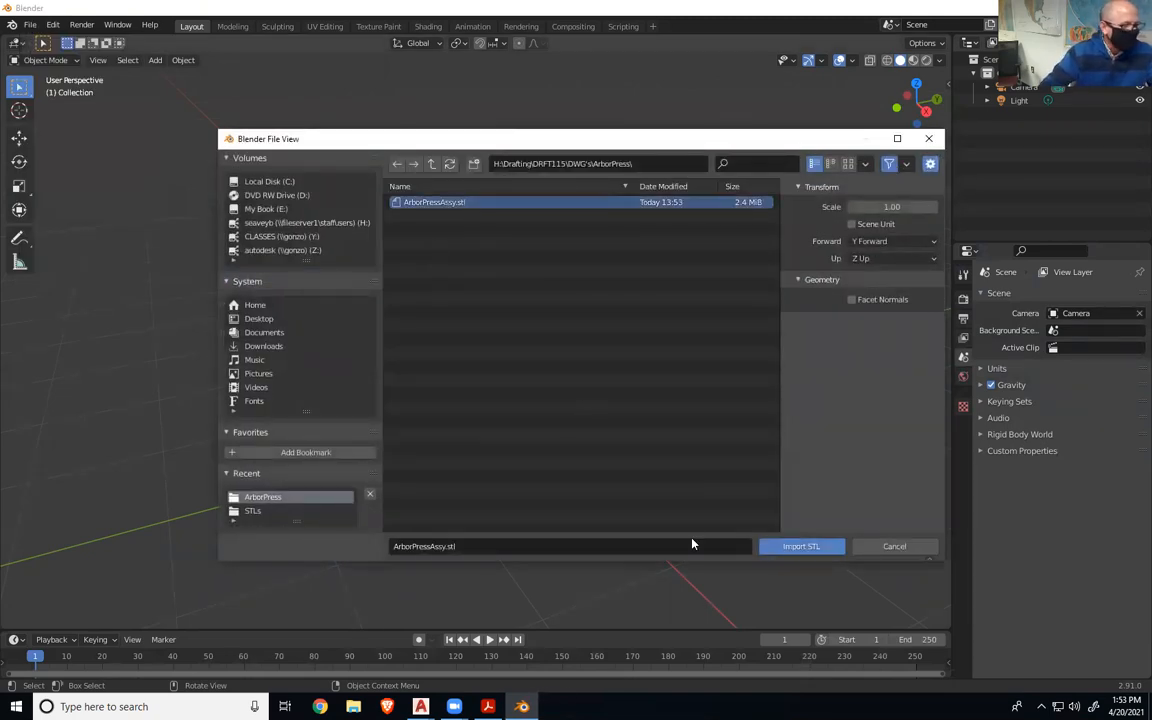
pyautogui.click(789, 547)
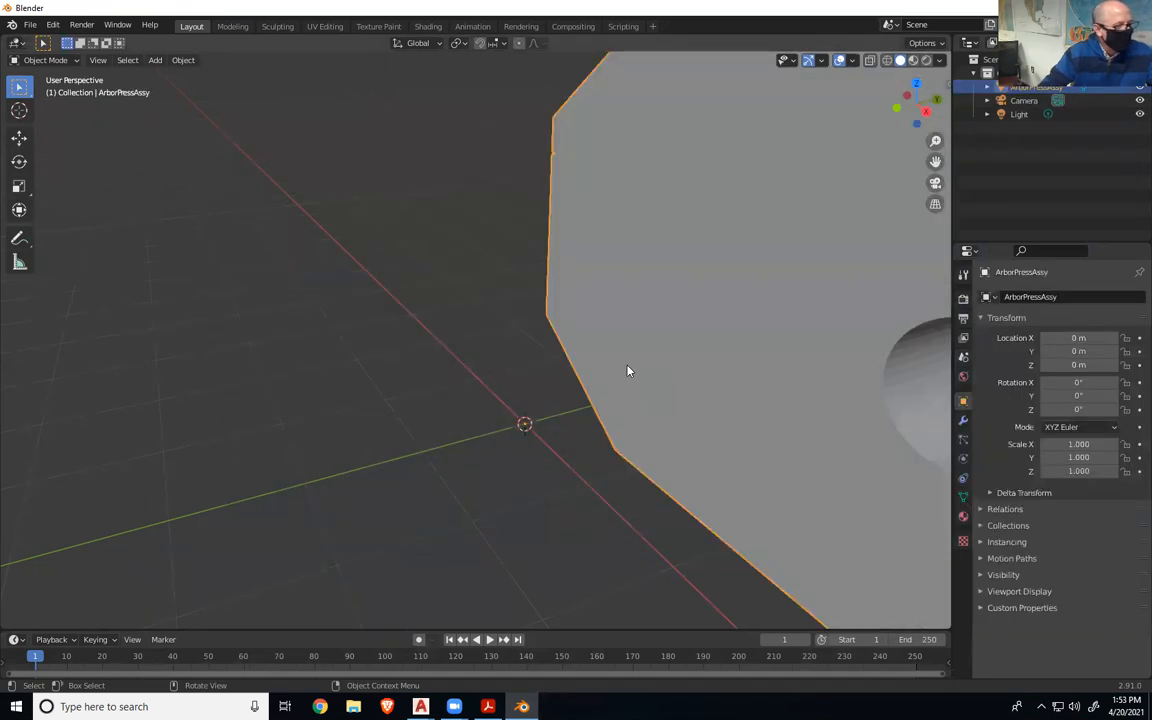
# - Rotate the imported arbor press 90° about the X axis so it stands upright
pyautogui.scroll(-5, 627, 370)
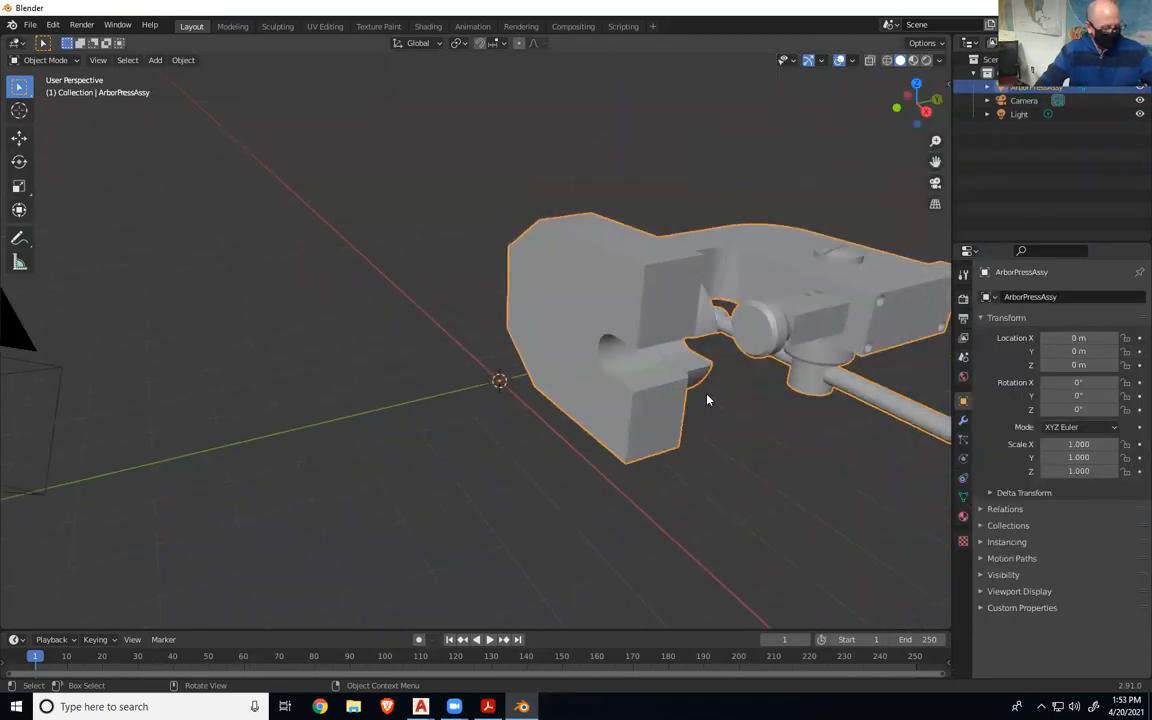
pyautogui.press('r')
pyautogui.press('x')
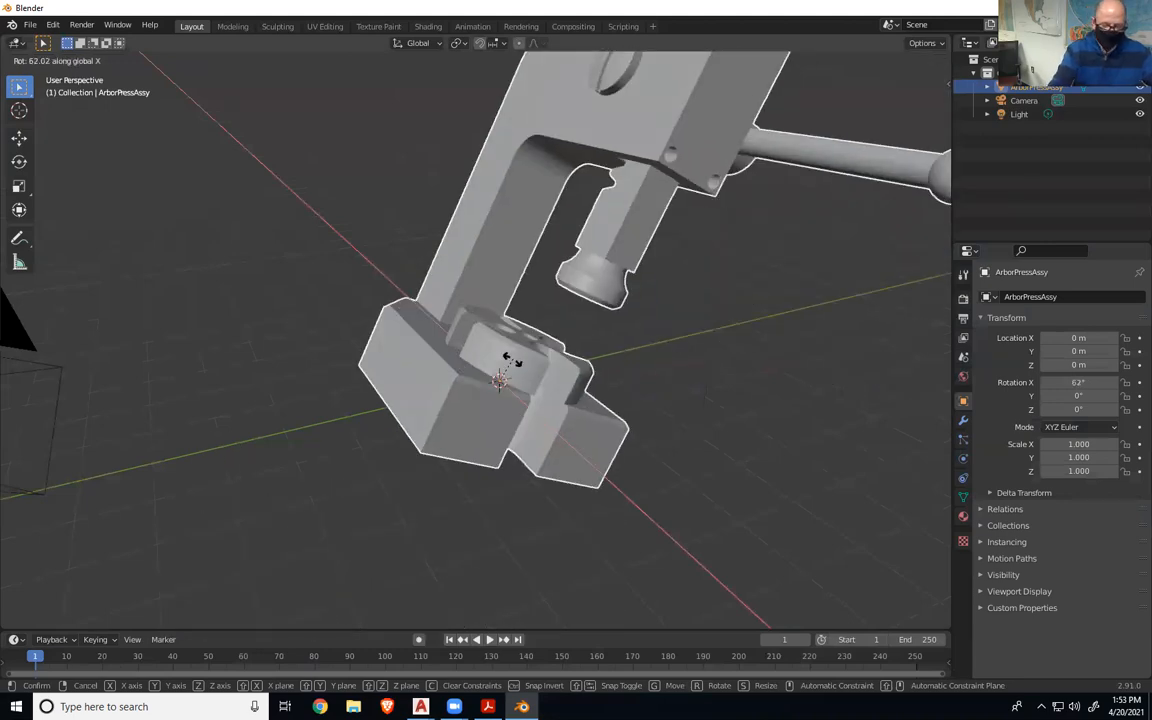
pyautogui.write('90')
pyautogui.press('Return')
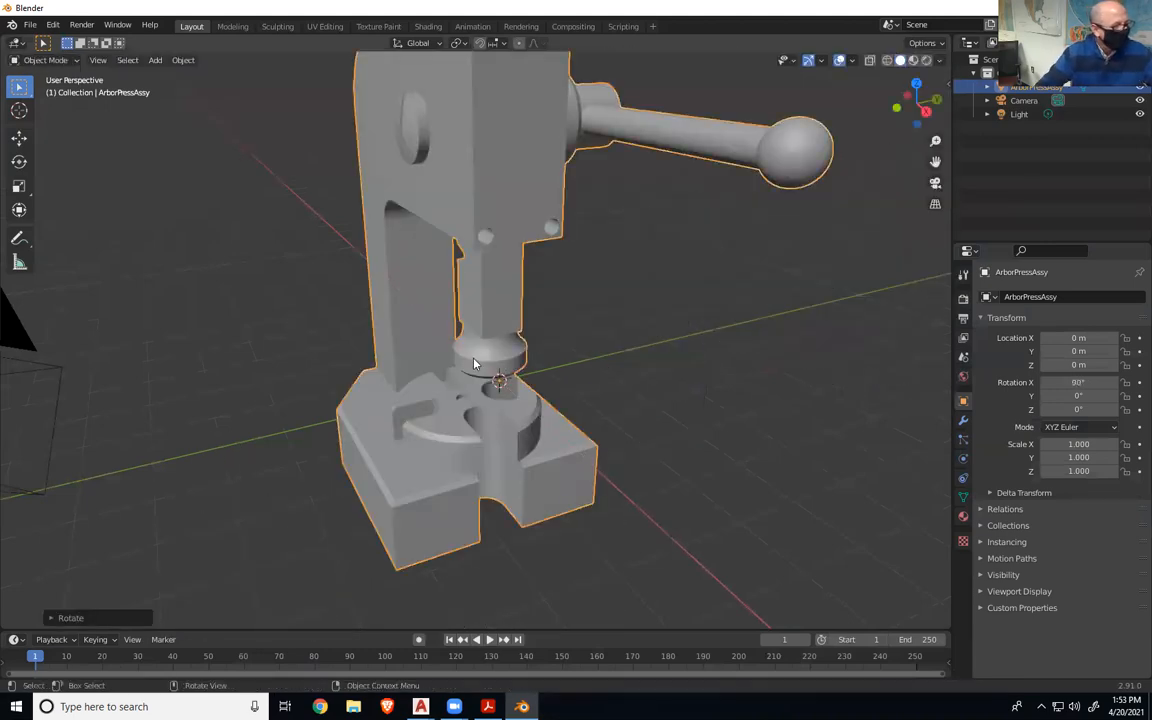
# - Examine the smoothness of the curved surfaces on the arbor press's ram tip, rotary plate and base
pyautogui.scroll(8, 476, 362)
pyautogui.scroll(-4, 490, 370)
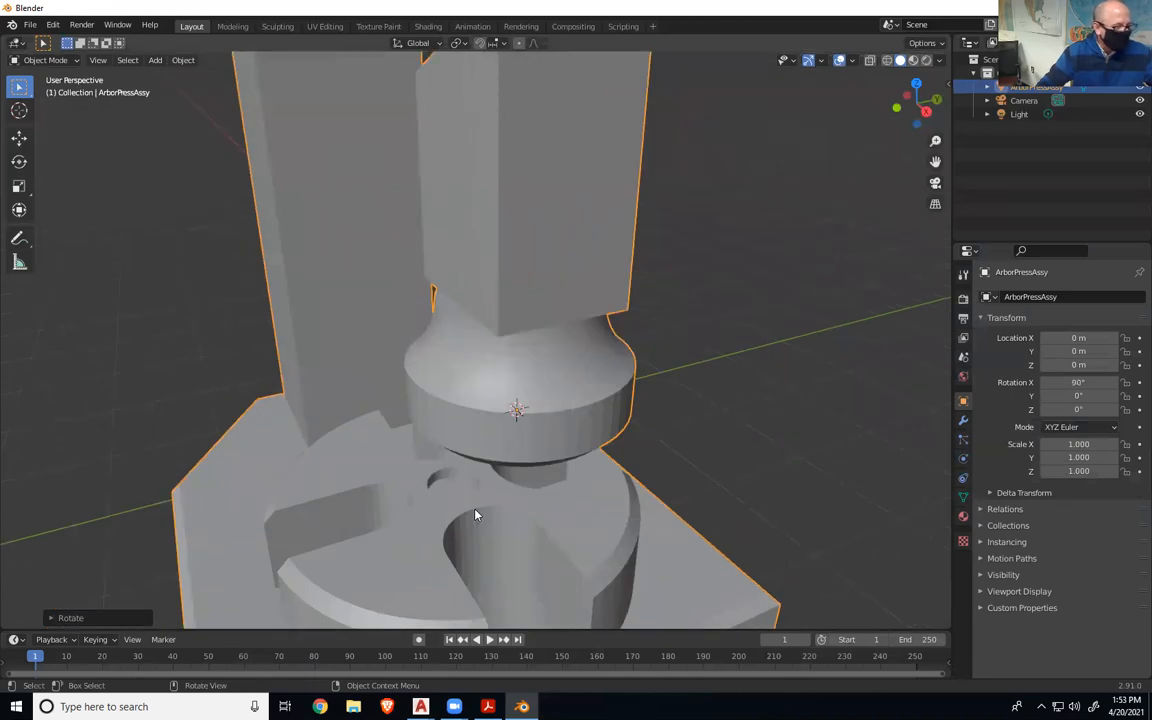
pyautogui.moveTo(463, 563); pyautogui.dragTo(532, 470, button='middle')
pyautogui.scroll(3, 612, 349)
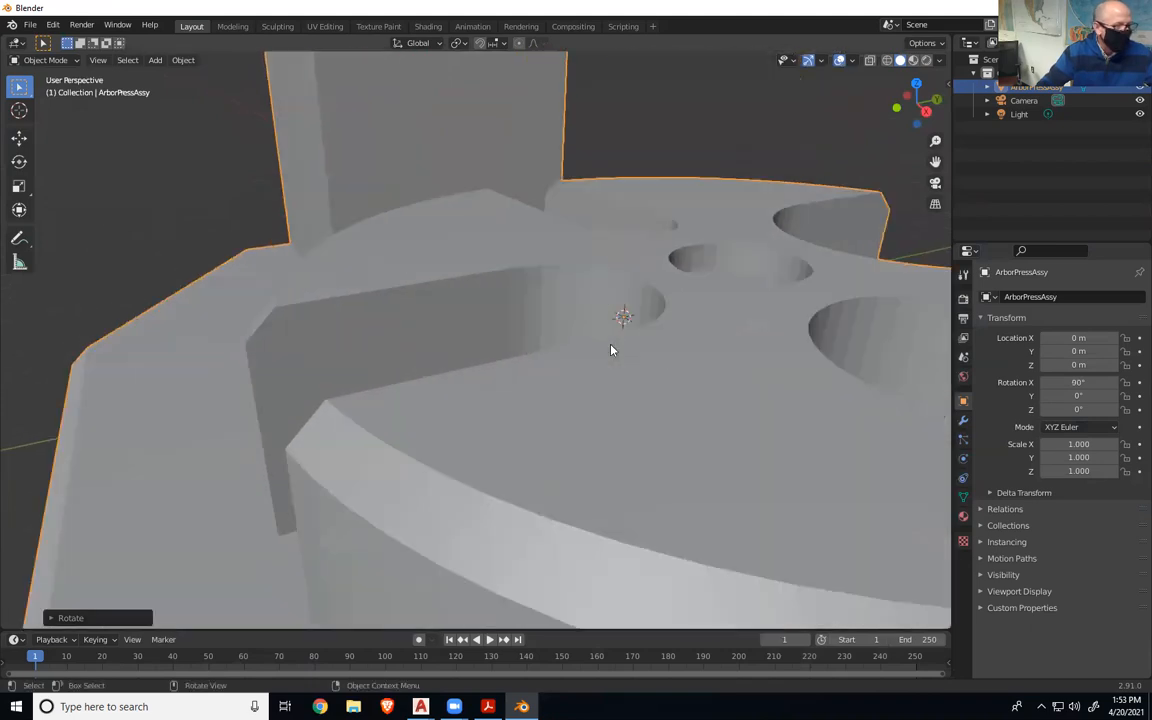
pyautogui.moveTo(668, 393); pyautogui.dragTo(573, 350, button='middle')
pyautogui.scroll(-6, 573, 350)
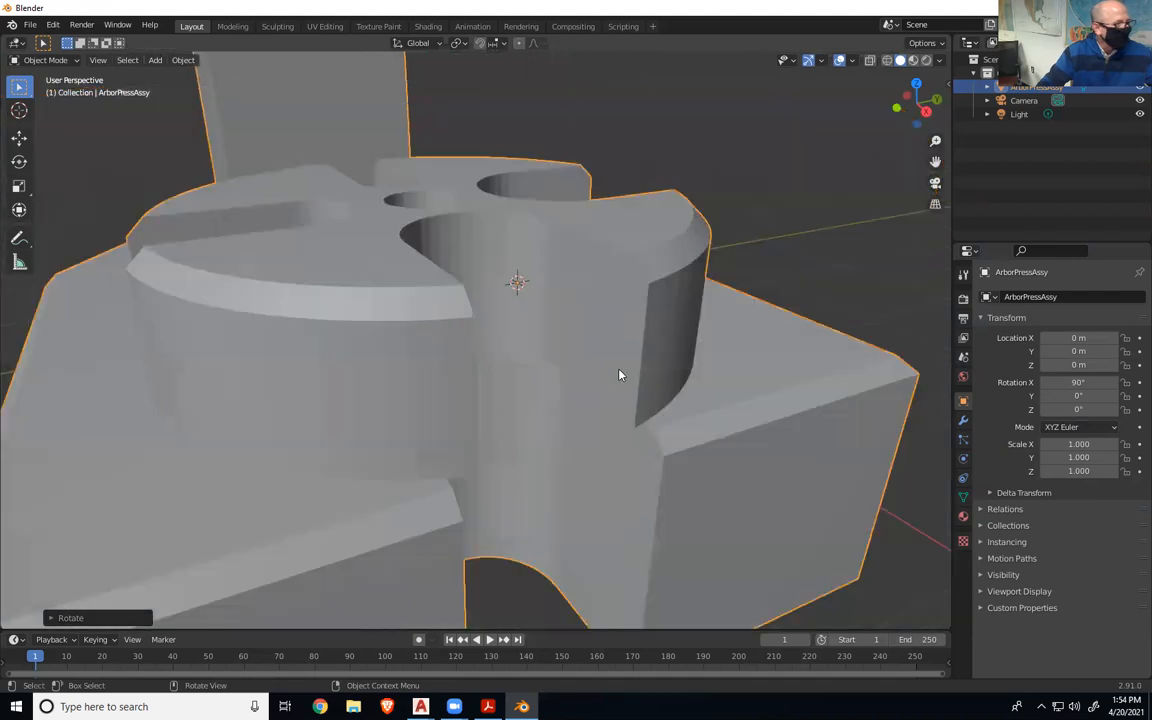
pyautogui.scroll(-2, 616, 385)
pyautogui.keyDown('shift'); pyautogui.moveTo(530, 244); pyautogui.dragTo(560, 392, button='middle'); pyautogui.keyUp('shift')
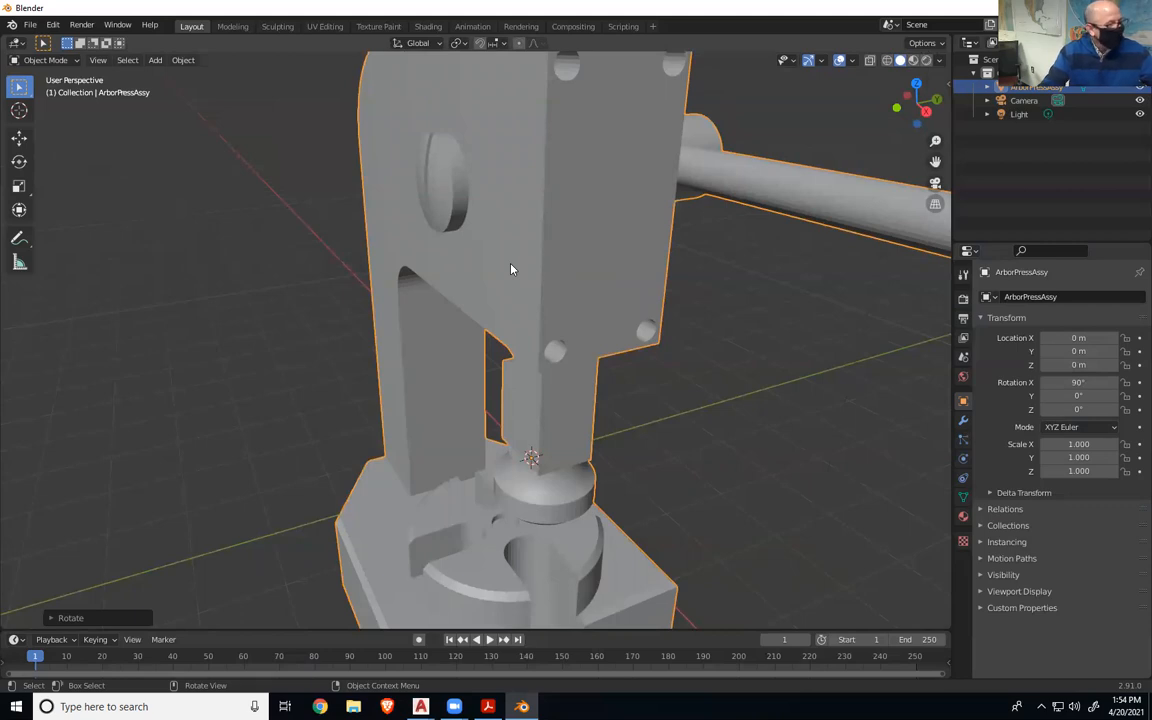
# - View the arbor press's mesh in Edit Mode and return to Object Mode
pyautogui.press('Tab')
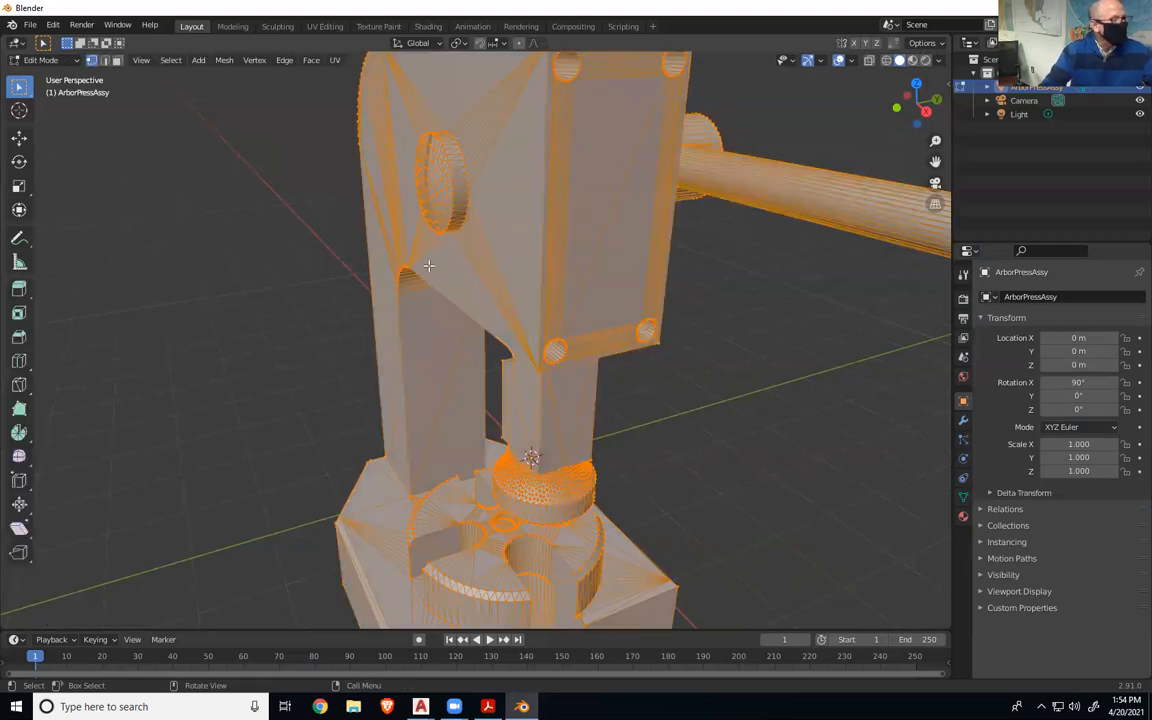
pyautogui.click(72, 61)
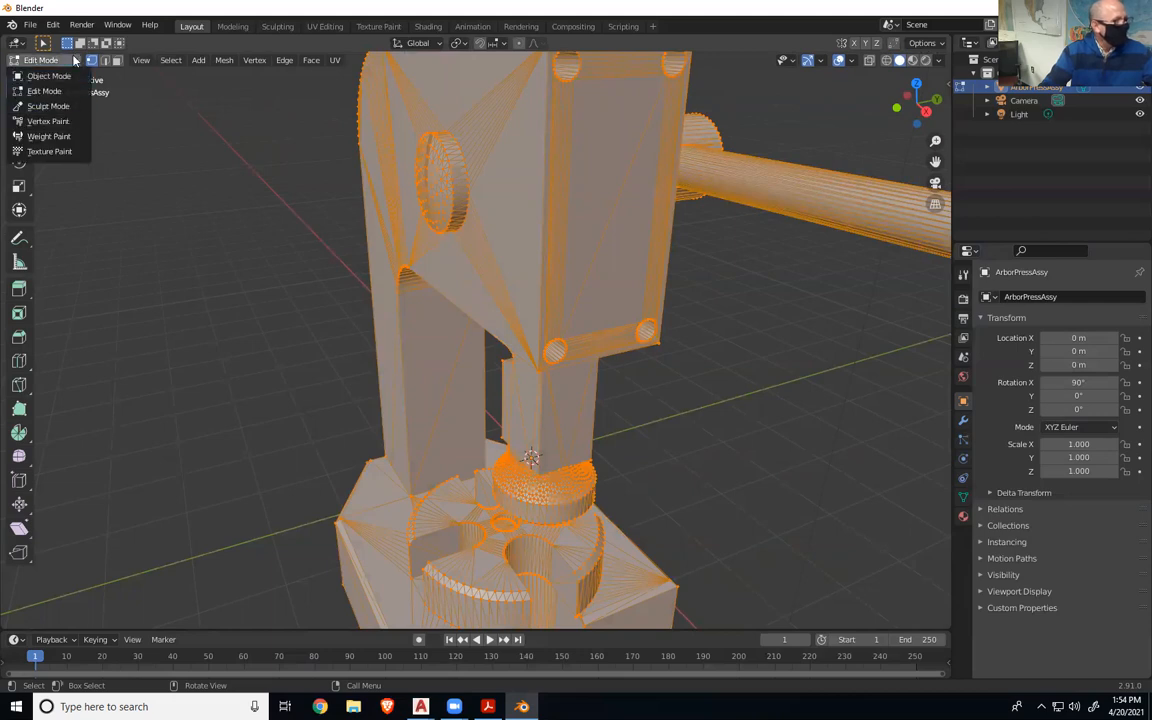
pyautogui.click(70, 62)
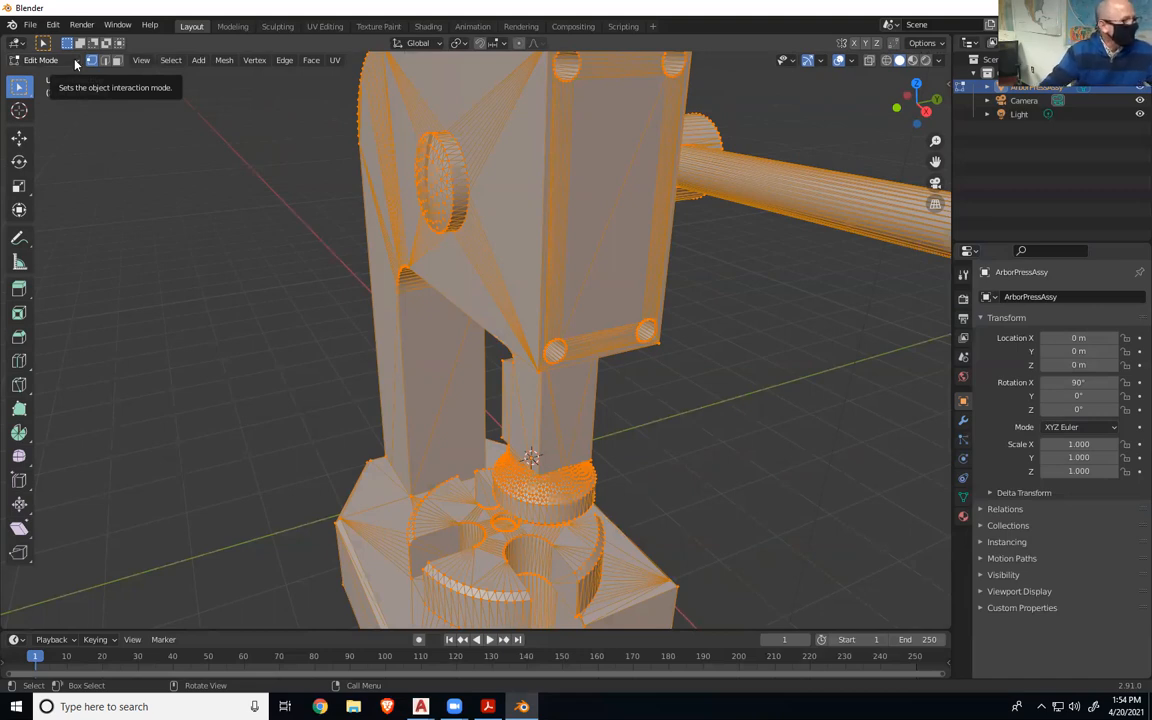
pyautogui.click(75, 64)
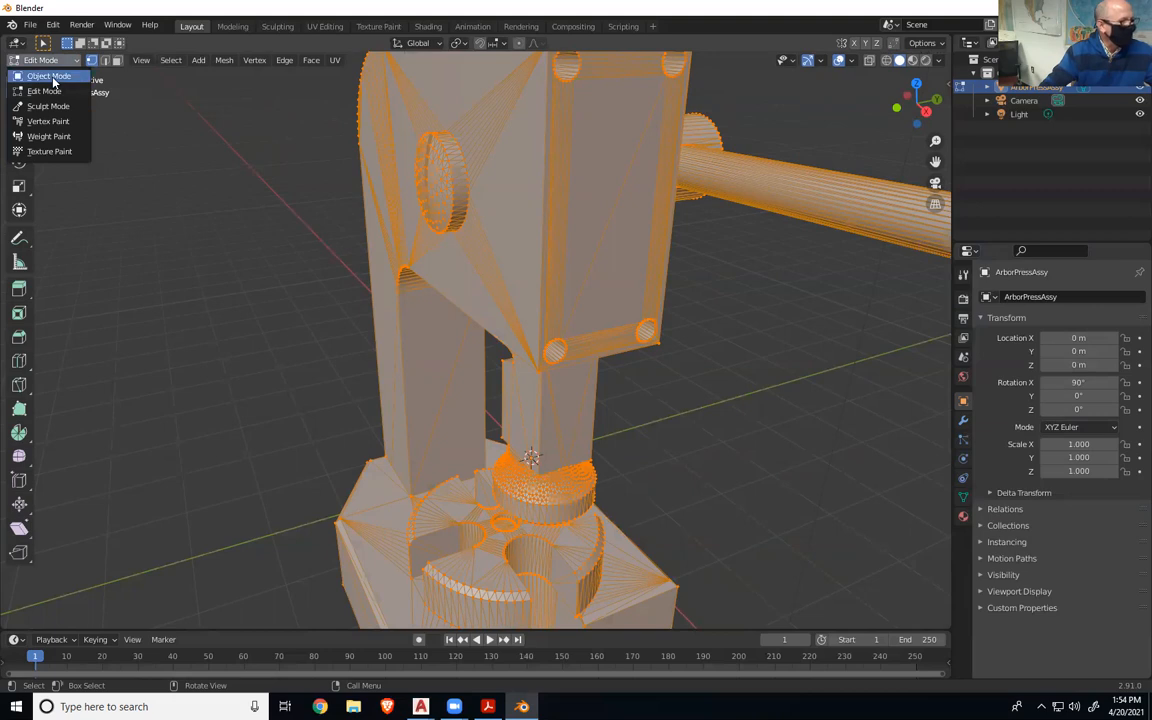
pyautogui.click(54, 78)
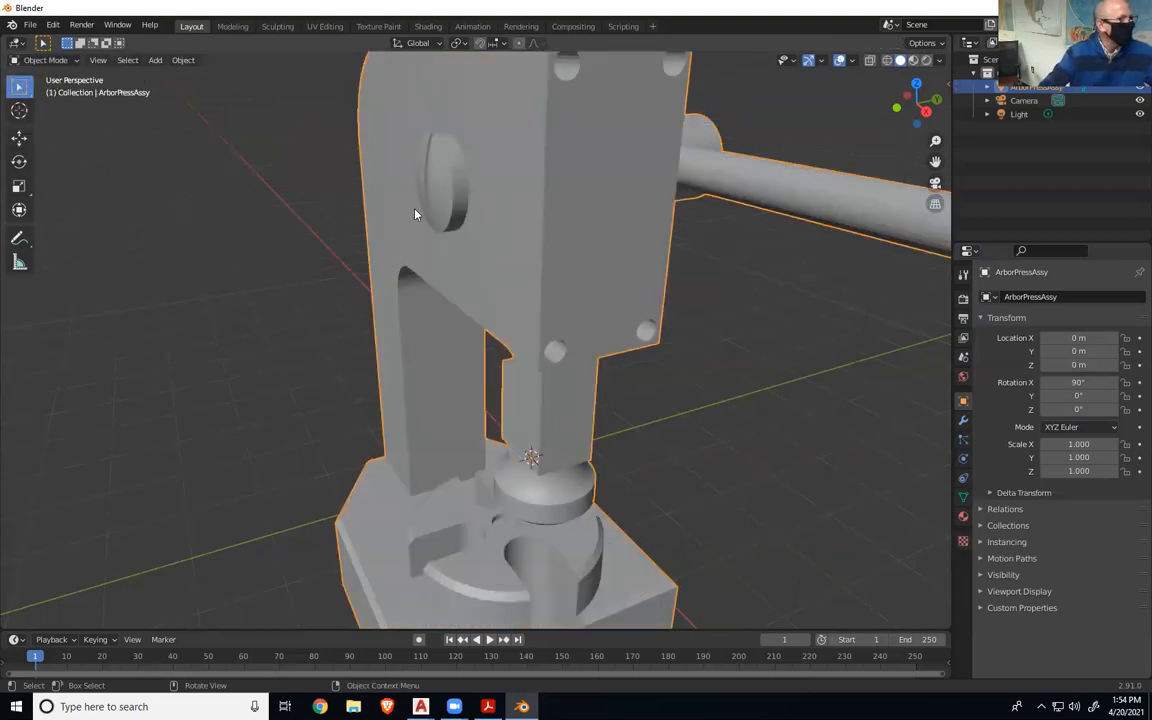
# - Put the arbor press in Edit Mode with face selection active
pyautogui.click(60, 58)
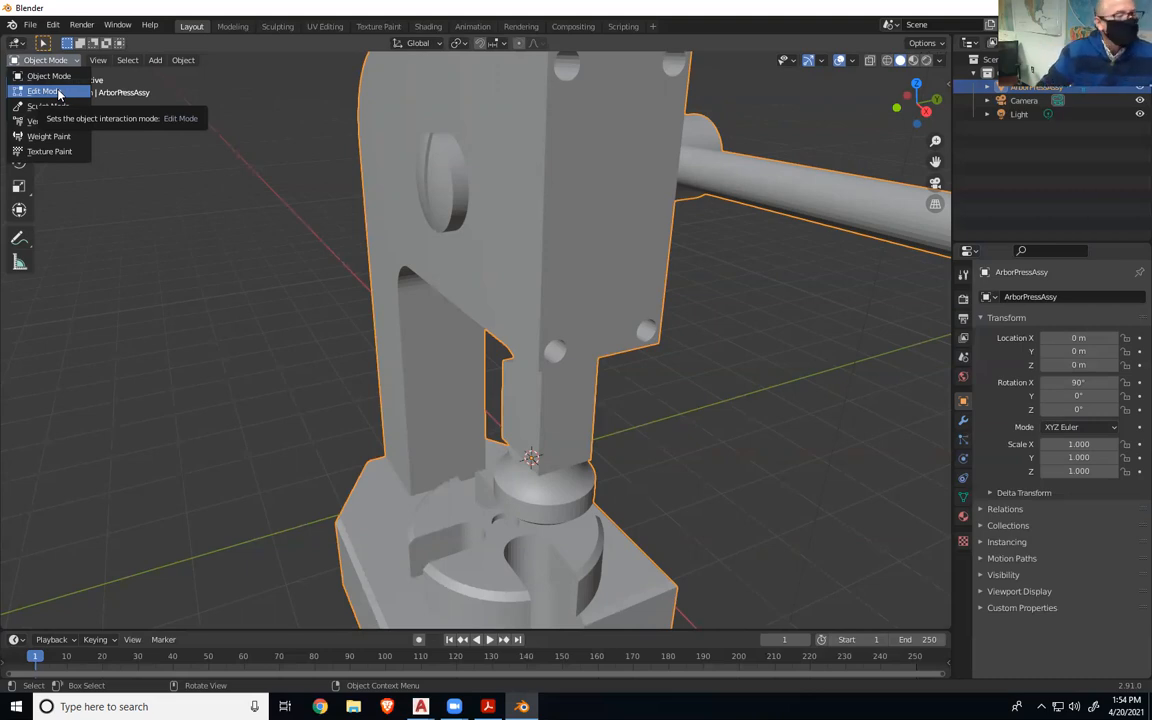
pyautogui.click(45, 91)
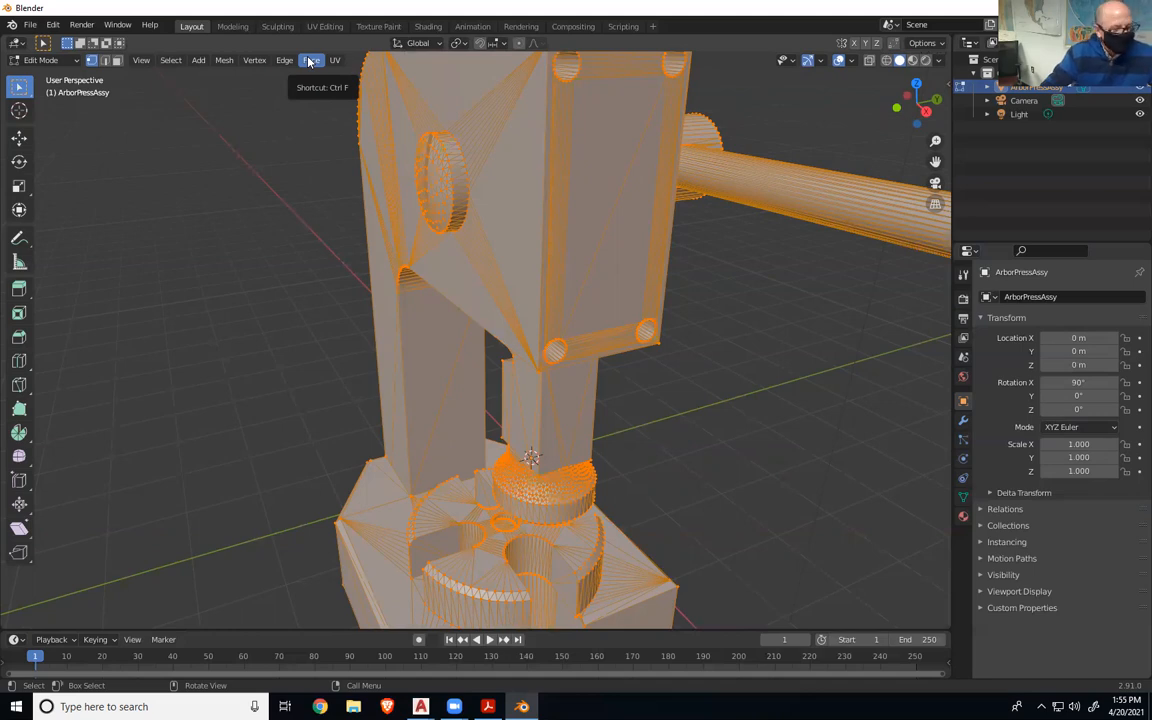
pyautogui.click(310, 61)
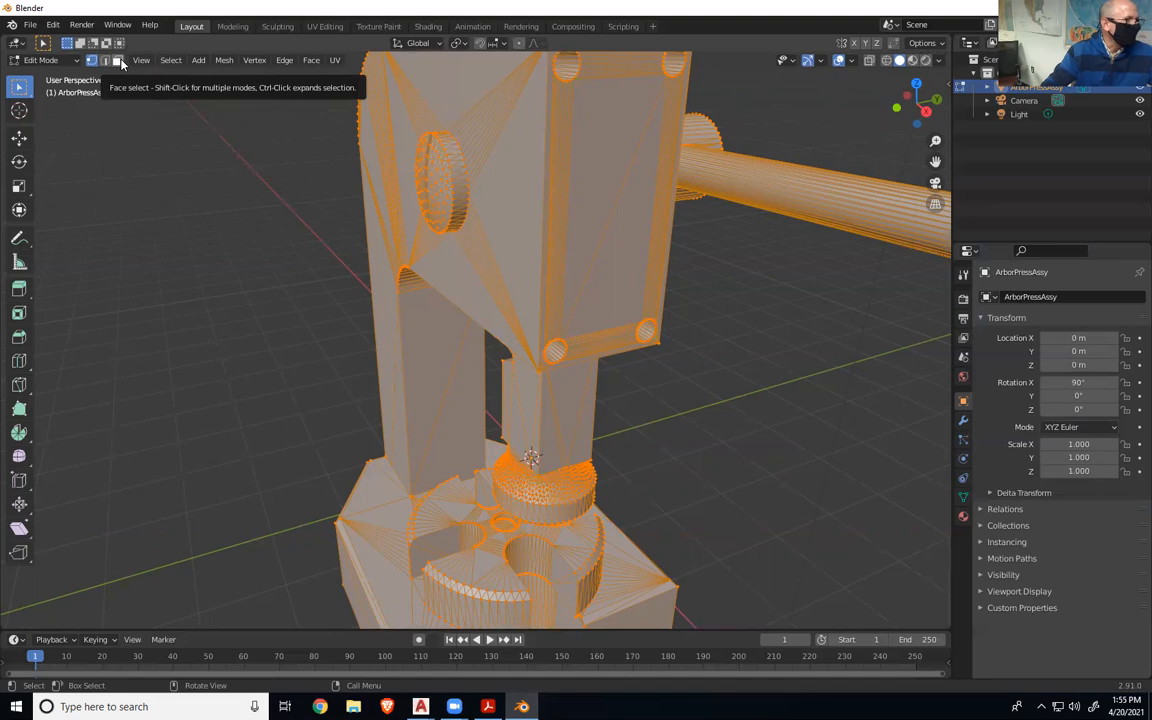
pyautogui.click(118, 61)
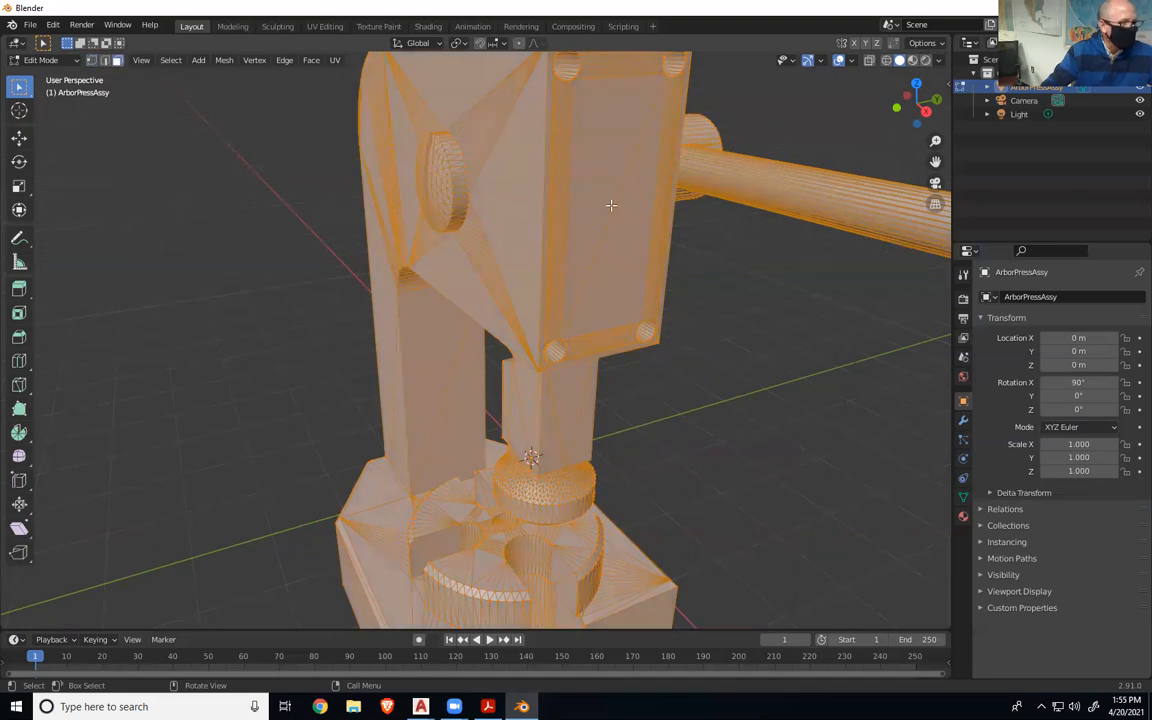
# - Select individual triangular faces on the arbor press's cover plate and column side, and return to Object Mode
pyautogui.click(611, 205)
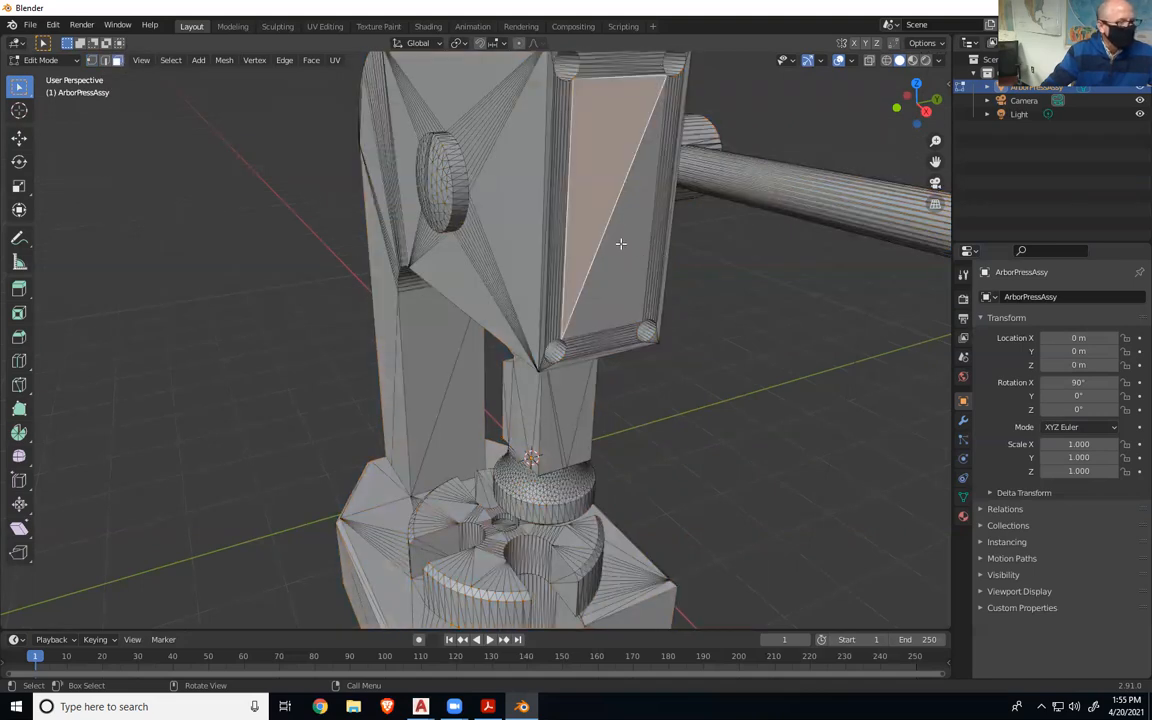
pyautogui.click(513, 191)
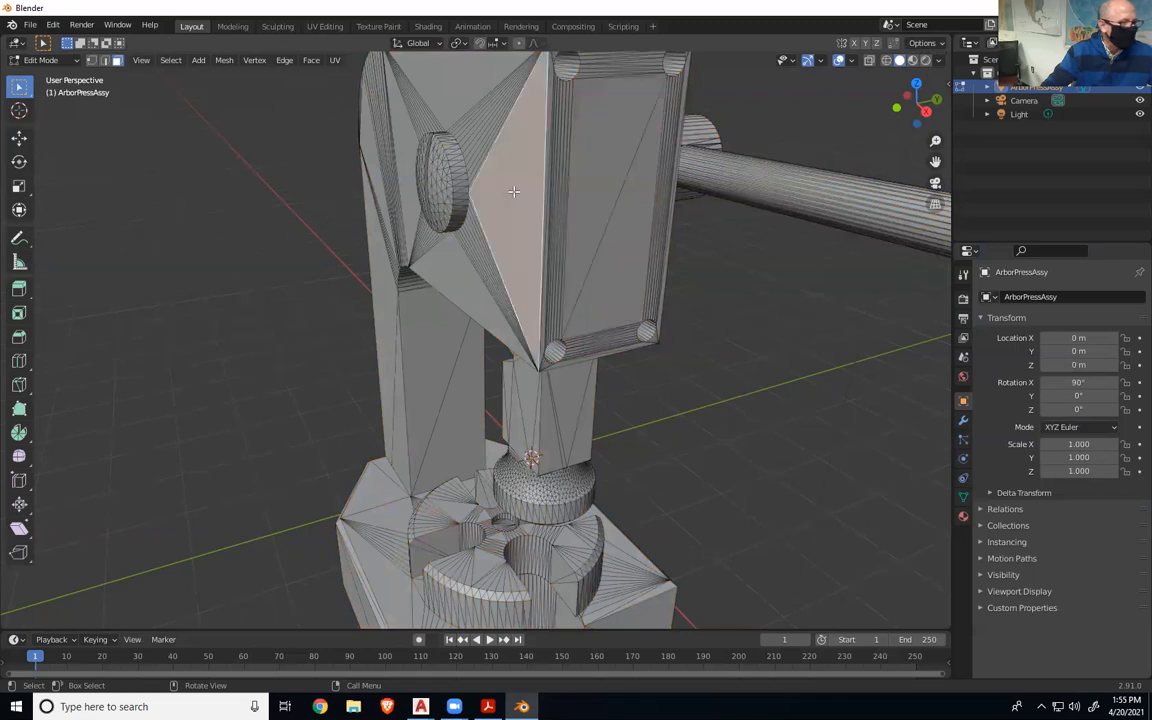
pyautogui.click(474, 142)
pyautogui.click(466, 125)
pyautogui.click(463, 119)
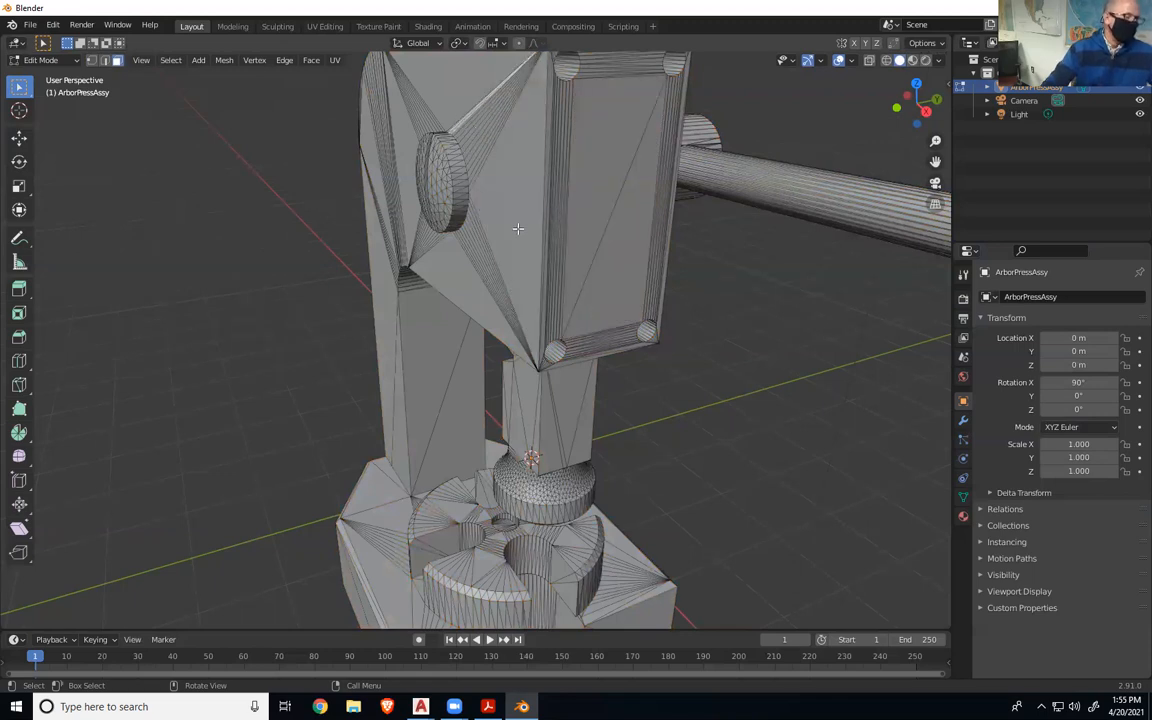
pyautogui.click(62, 60)
pyautogui.click(66, 76)
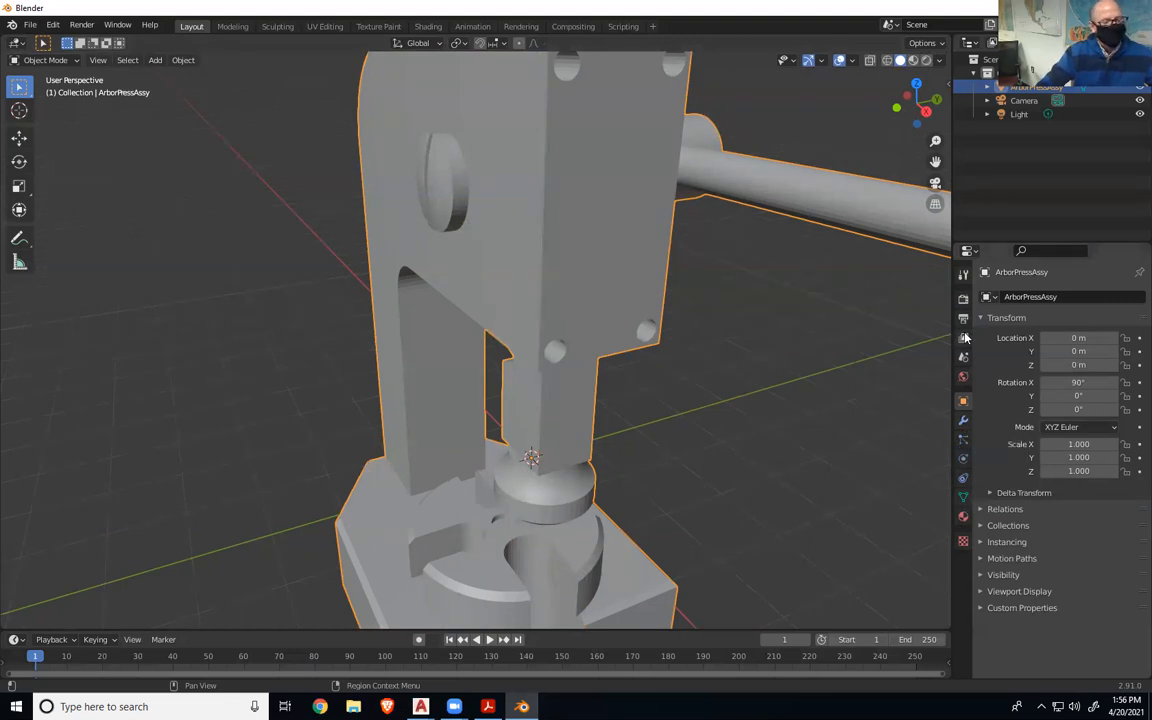
pyautogui.click(962, 421)
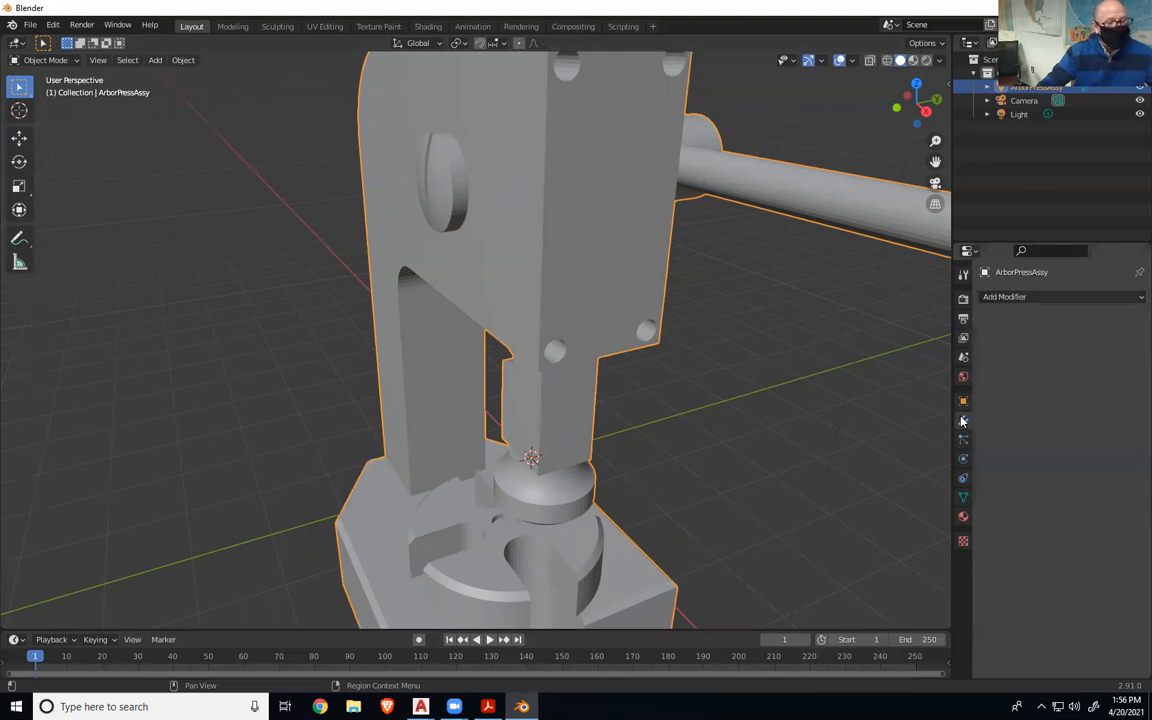
pyautogui.click(1130, 299)
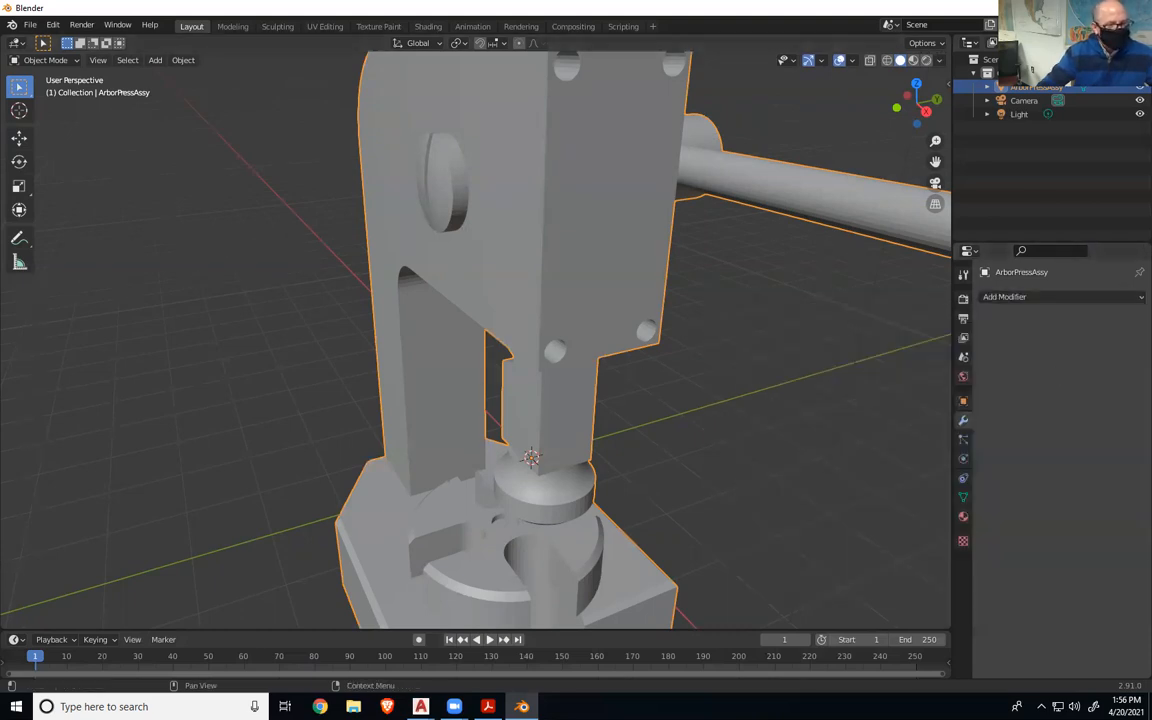
pyautogui.click(1131, 299)
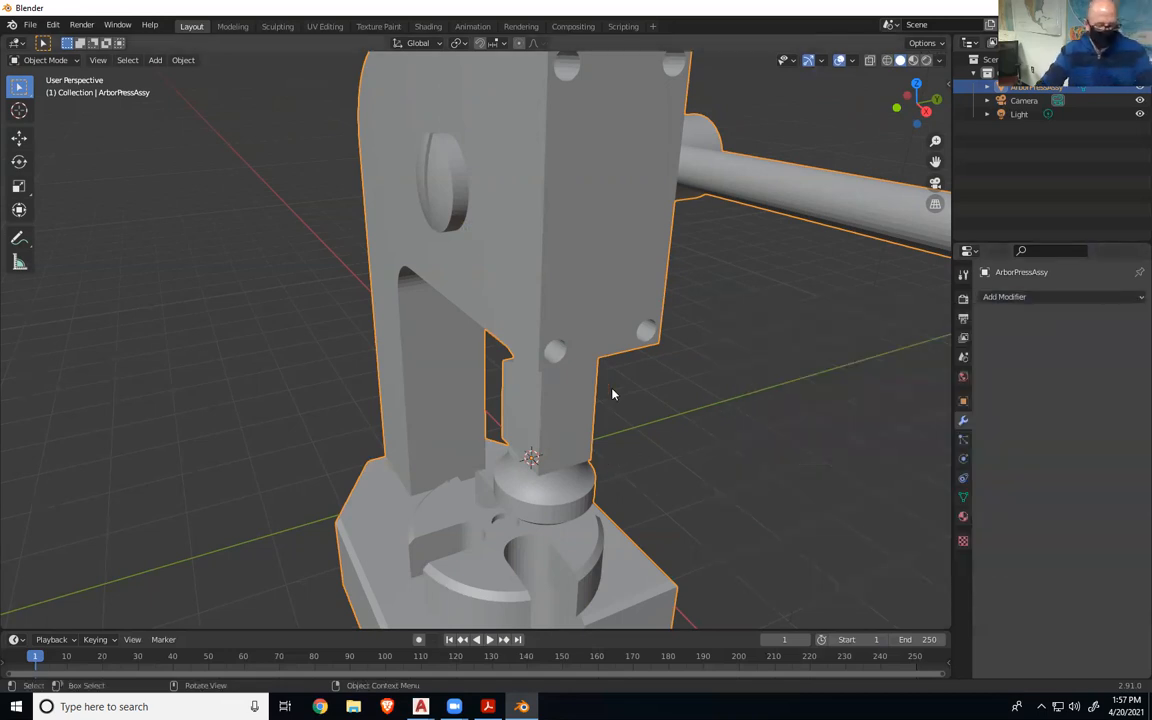
# - Delete the imported arbor press and switch back to the assy drawing in AutoCAD
pyautogui.press('Delete')
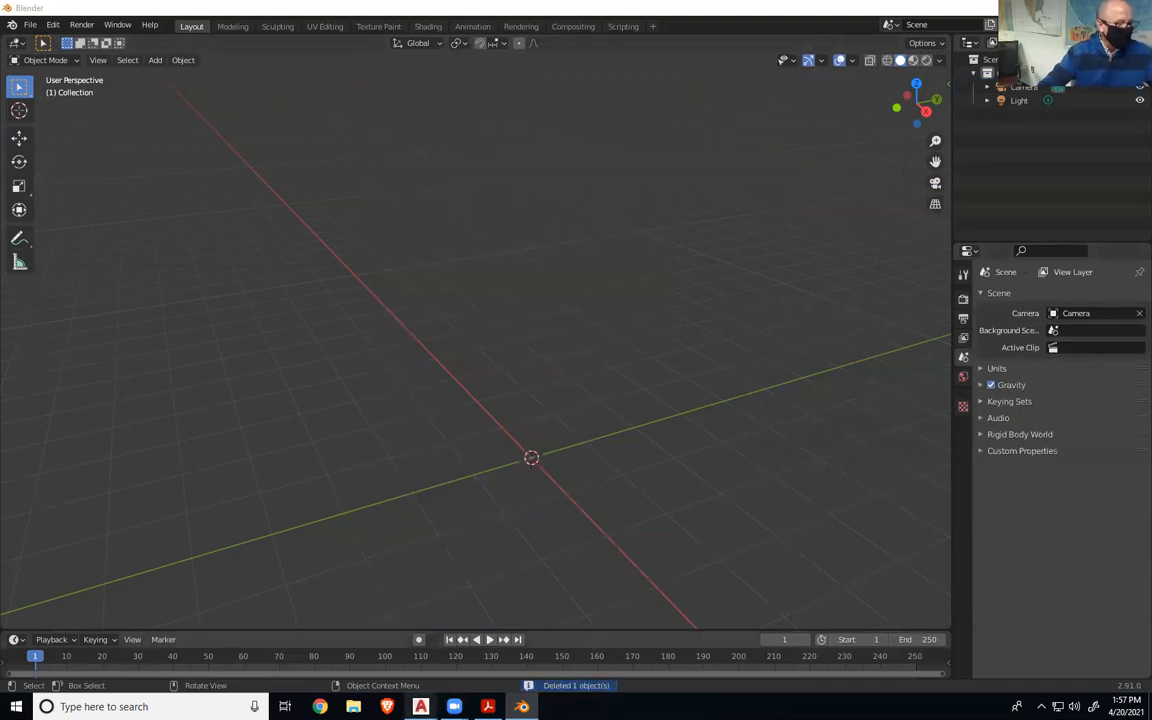
pyautogui.moveTo(420, 706)
pyautogui.click(500, 606)
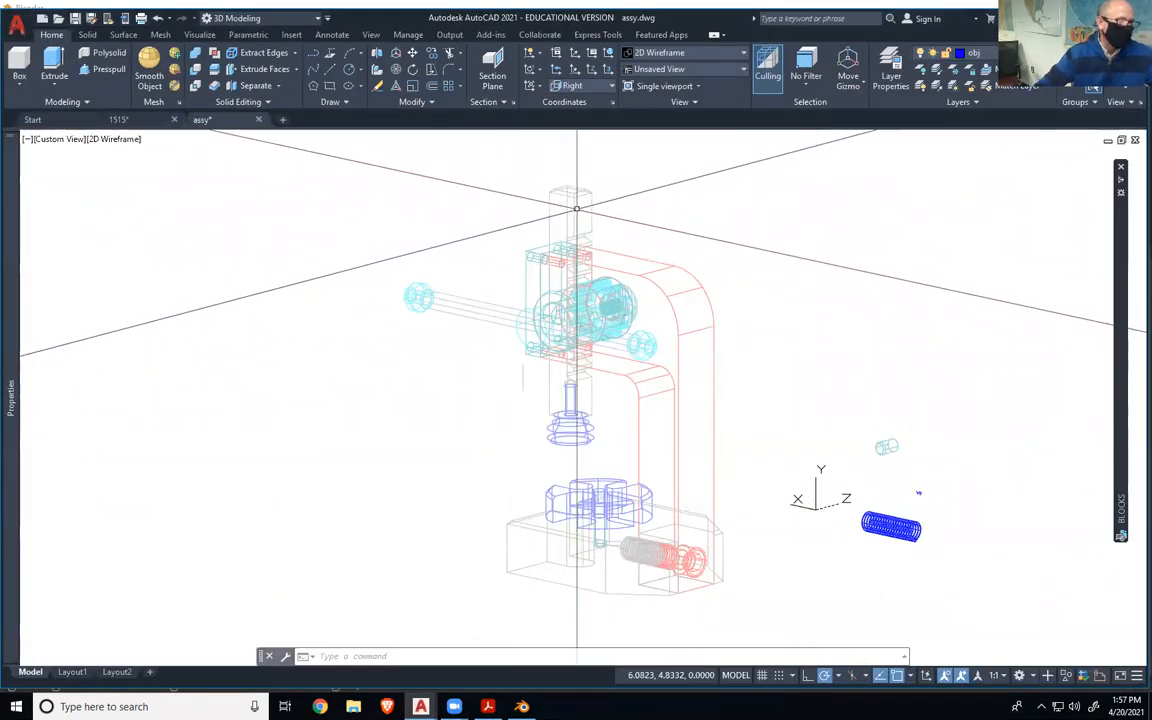
# - Export the column from the assembly as a lithography STL file named column in the ArborPress folder
pyautogui.click(640, 285)
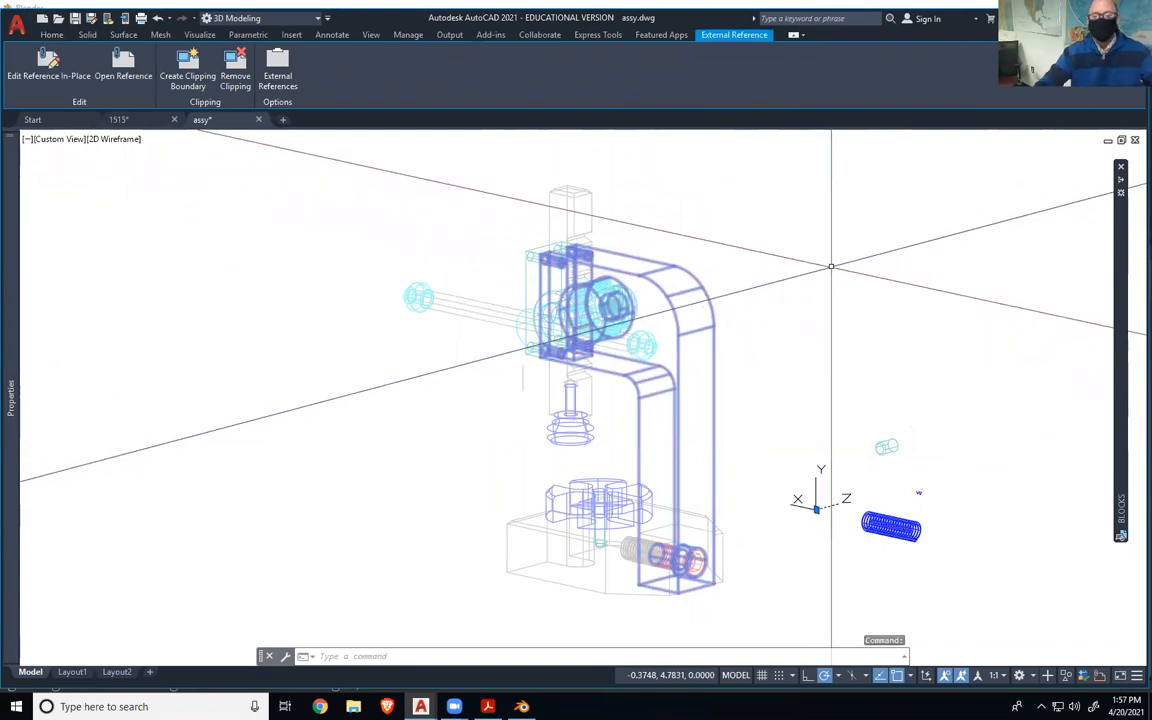
pyautogui.click(17, 22)
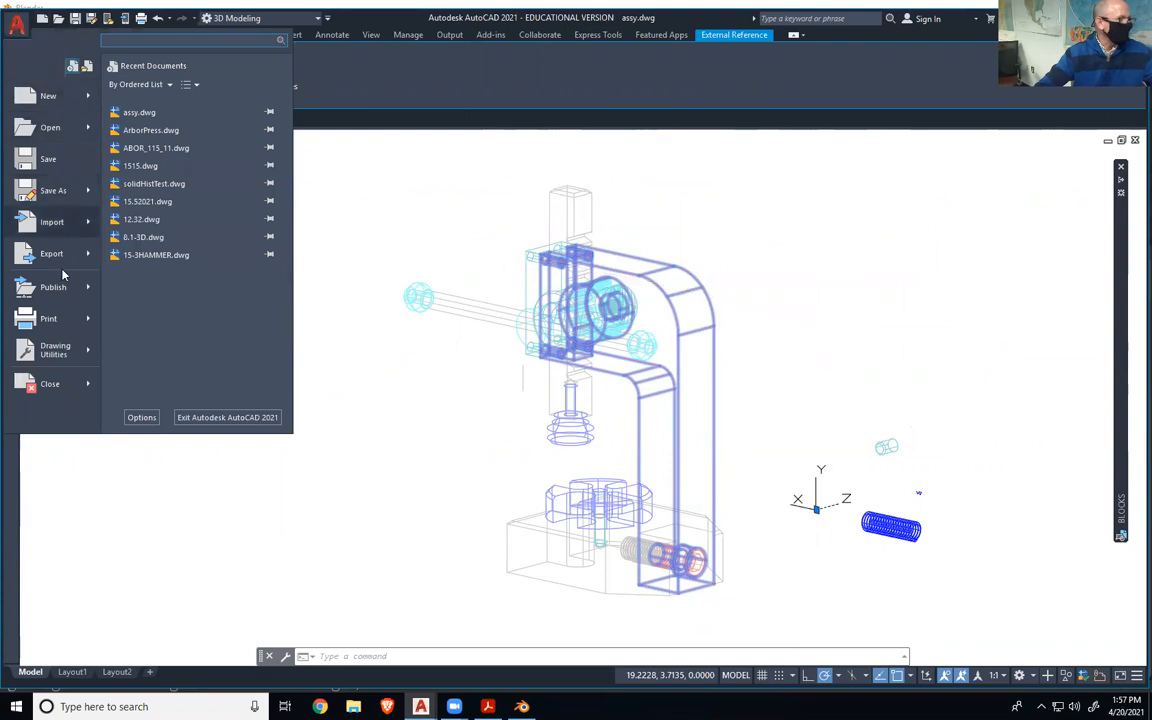
pyautogui.moveTo(55, 256)
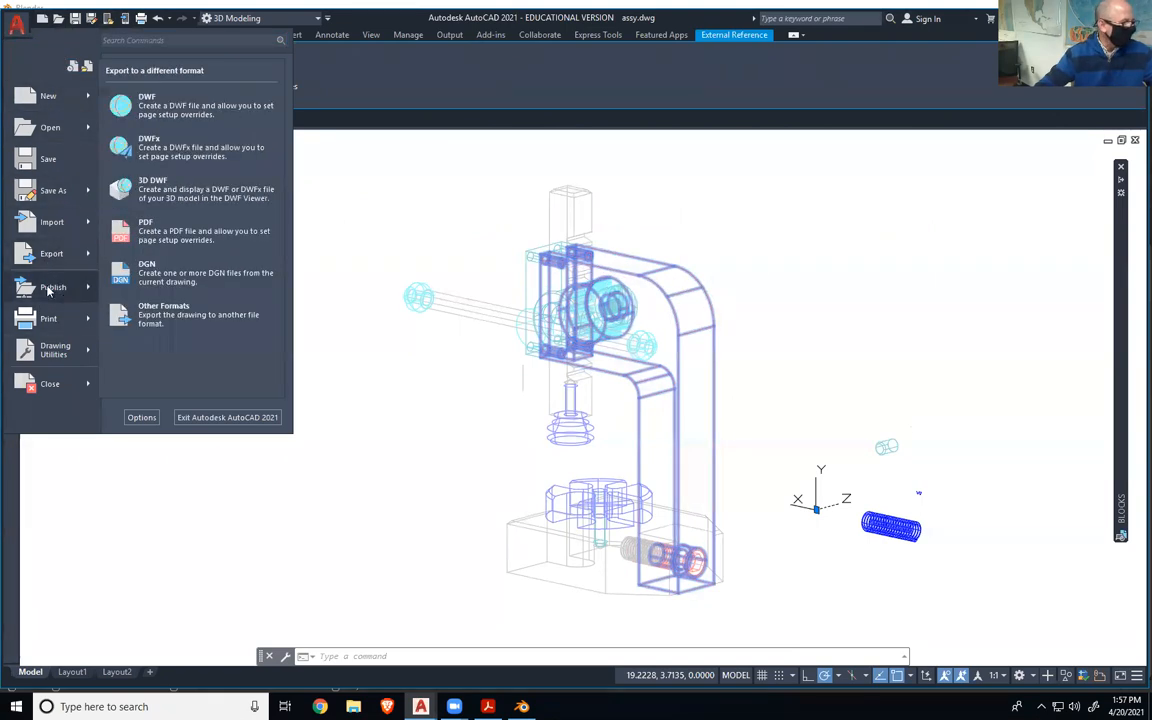
pyautogui.click(171, 311)
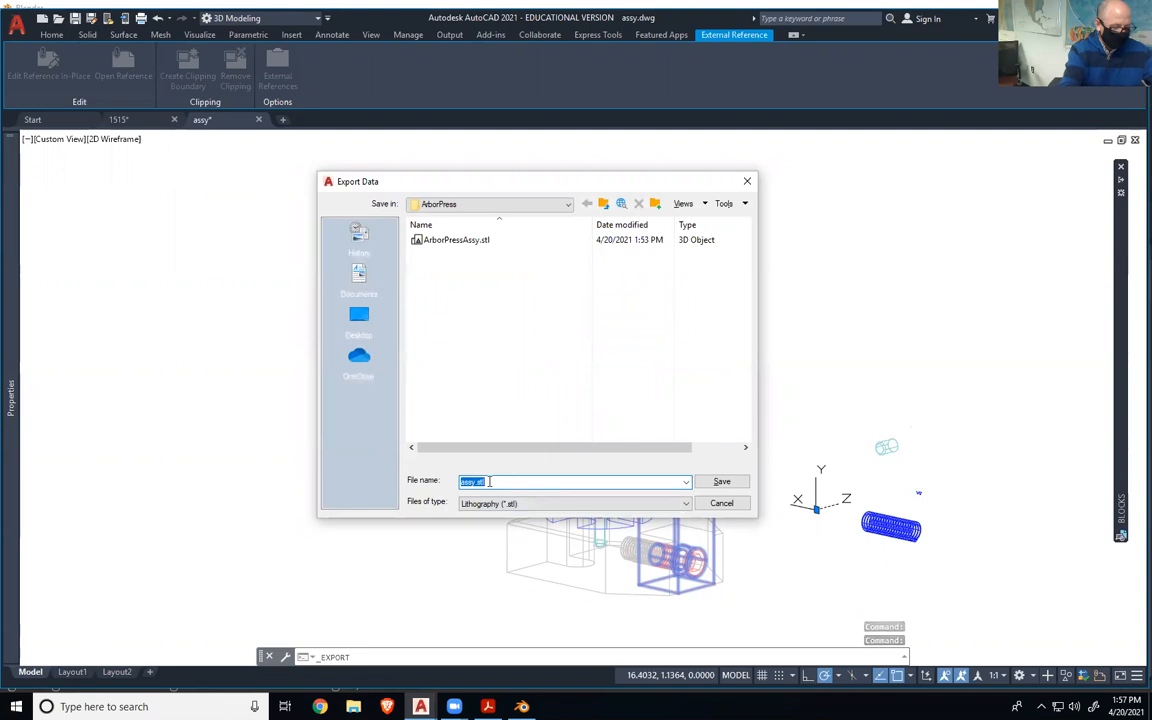
pyautogui.write('cou')
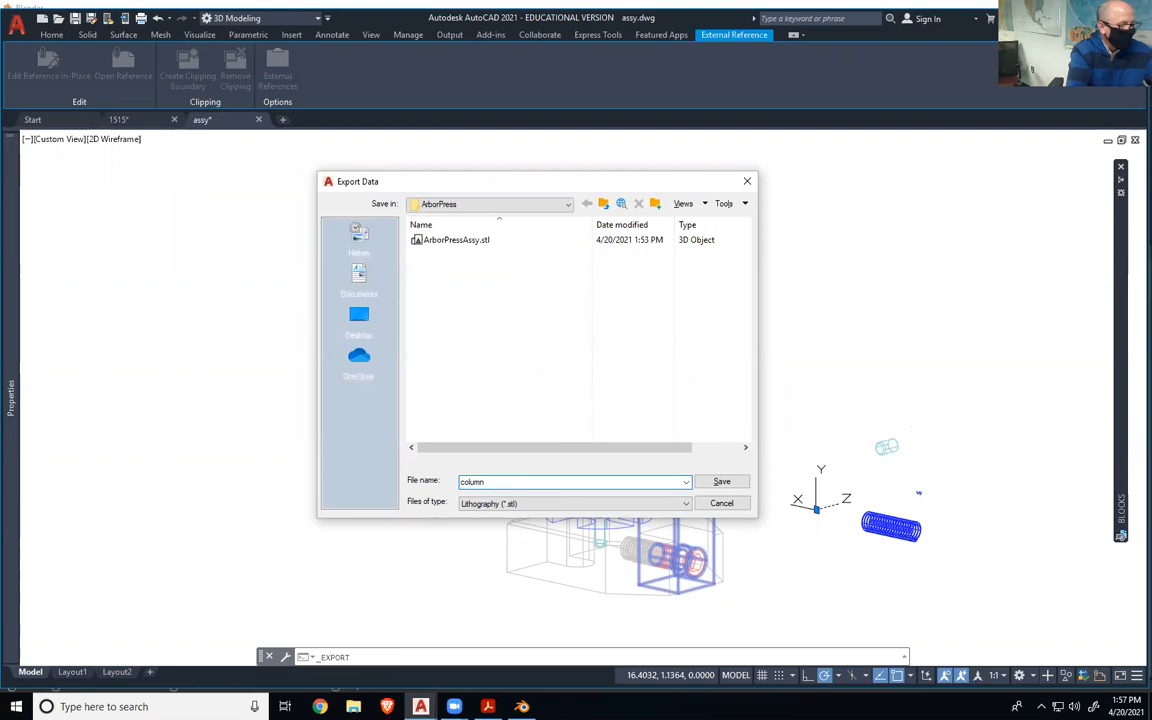
pyautogui.press('Return')
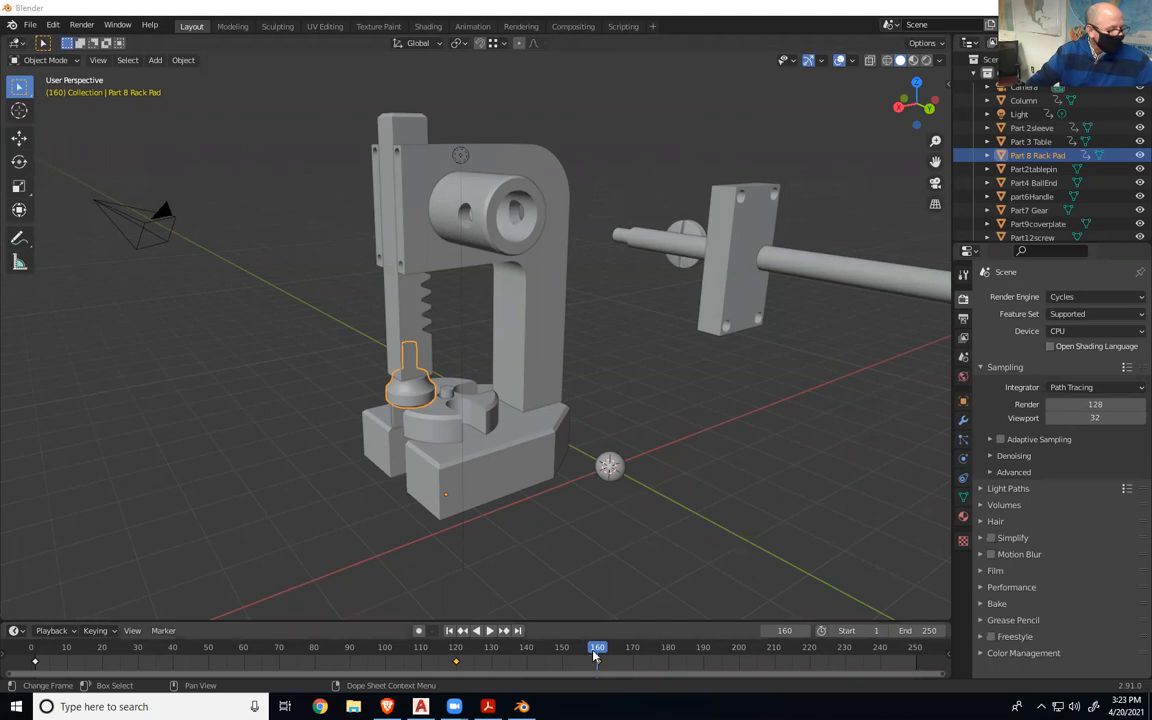
# - Switch to Blender and insert a Location, Rotation & Scale keyframe for Part 2sleeve at frame 120
pyautogui.moveTo(597, 649); pyautogui.dragTo(456, 665)
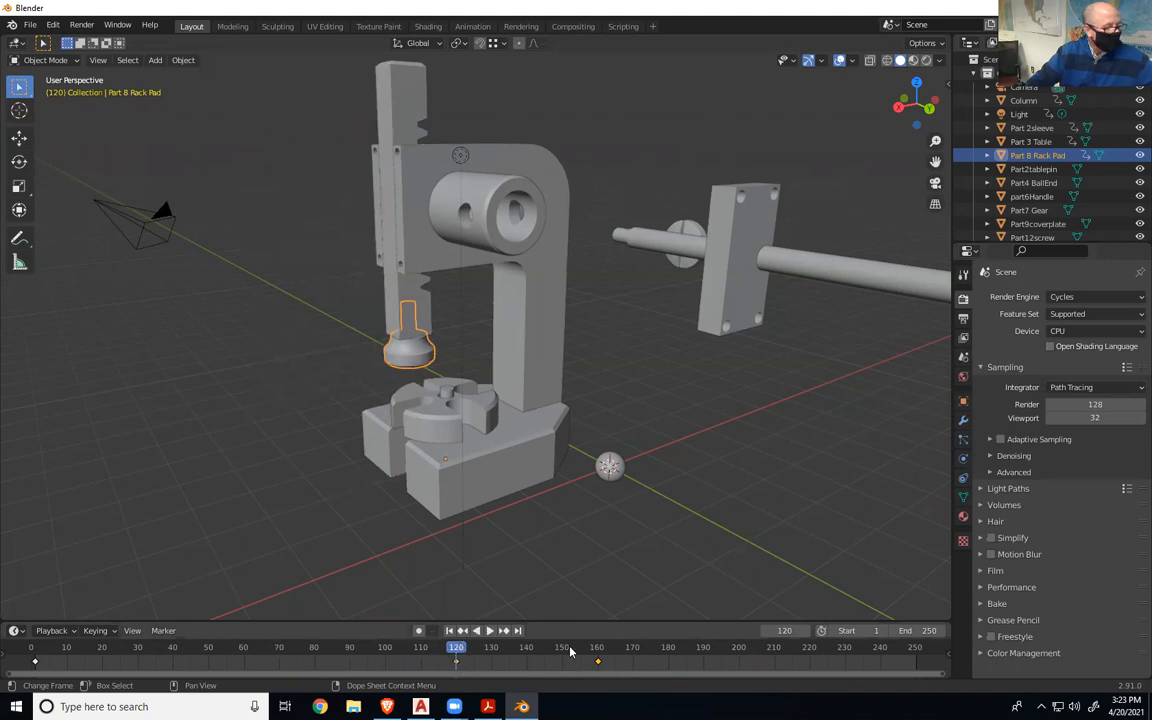
pyautogui.moveTo(456, 652)
pyautogui.mouseDown()
pyautogui.moveTo(601, 648)
pyautogui.moveTo(456, 658)
pyautogui.moveTo(601, 658)
pyautogui.moveTo(457, 660)
pyautogui.mouseUp()
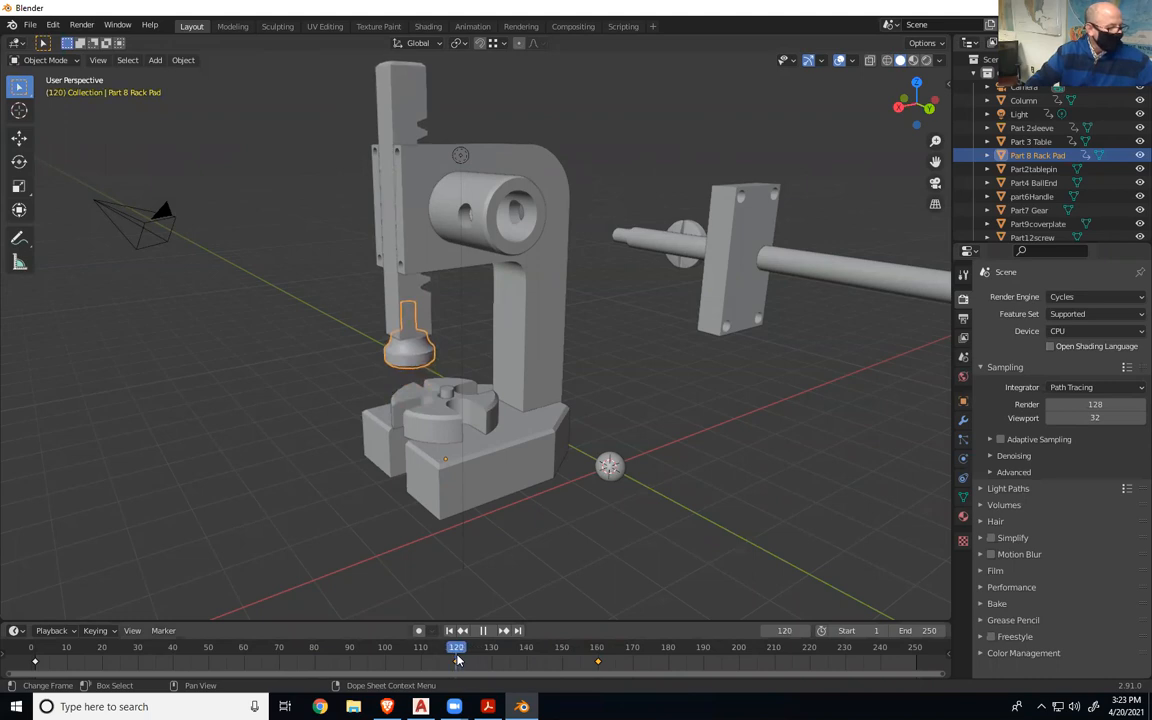
pyautogui.click(492, 238)
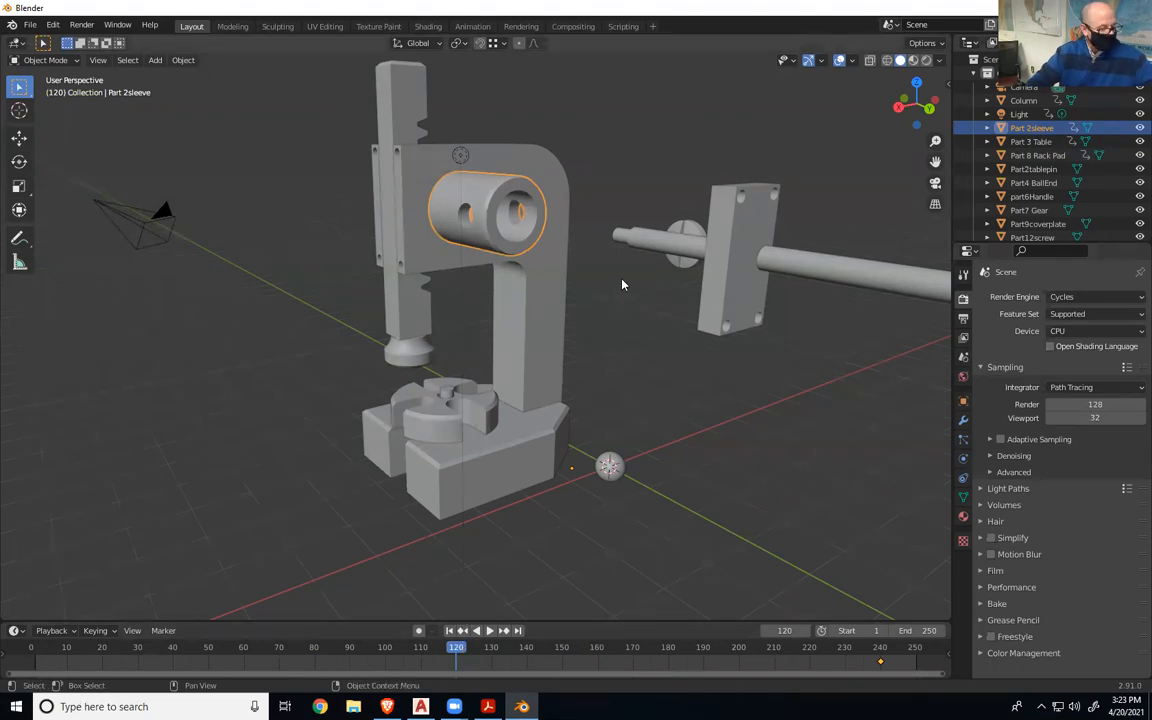
pyautogui.press('i')
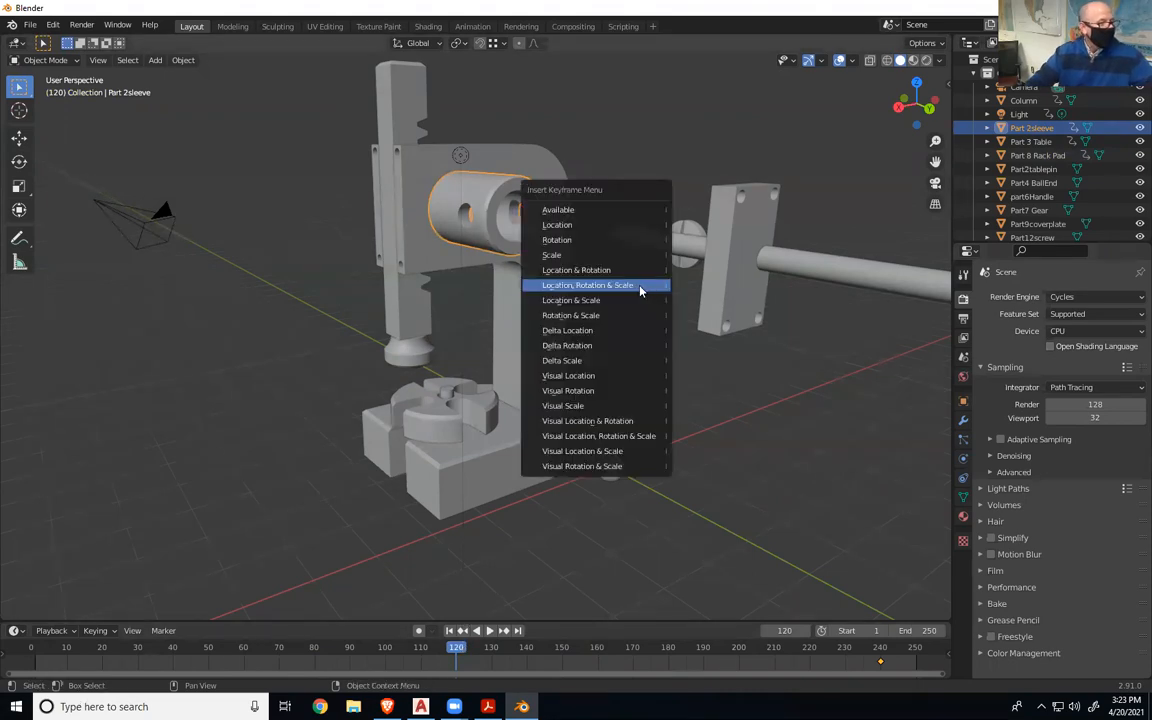
pyautogui.click(589, 287)
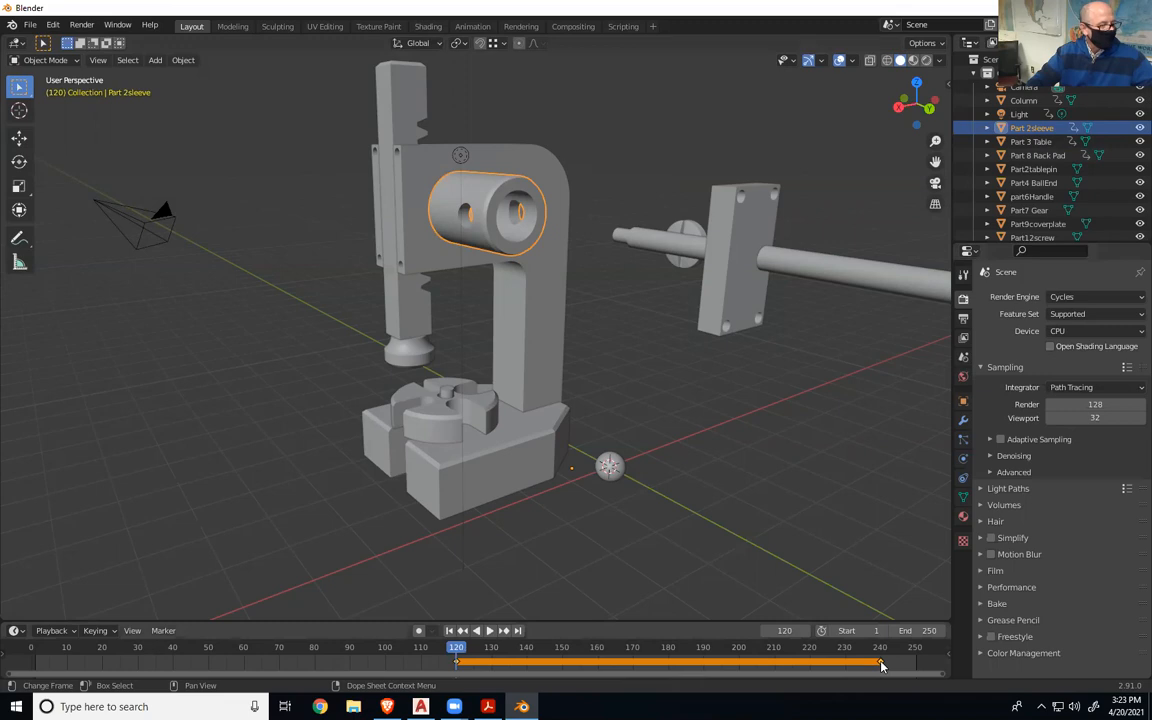
pyautogui.moveTo(872, 661)
pyautogui.mouseDown()
pyautogui.moveTo(750, 663)
pyautogui.moveTo(879, 666)
pyautogui.mouseUp()
pyautogui.click(447, 669)
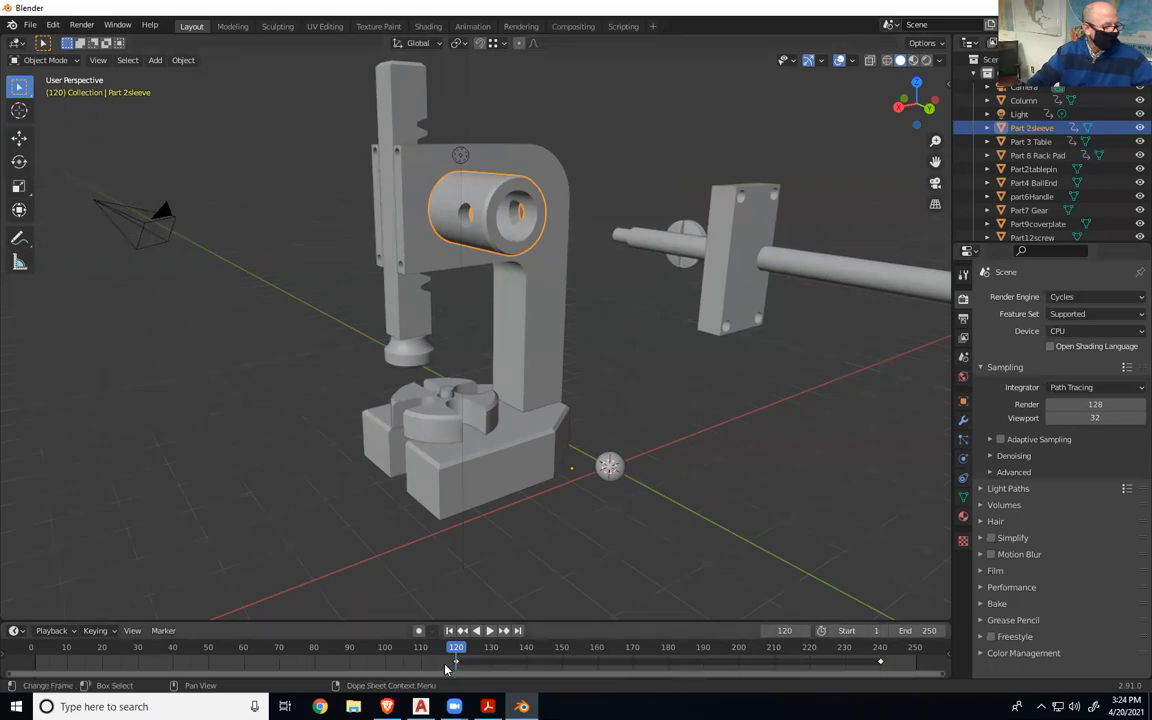
pyautogui.click(880, 662)
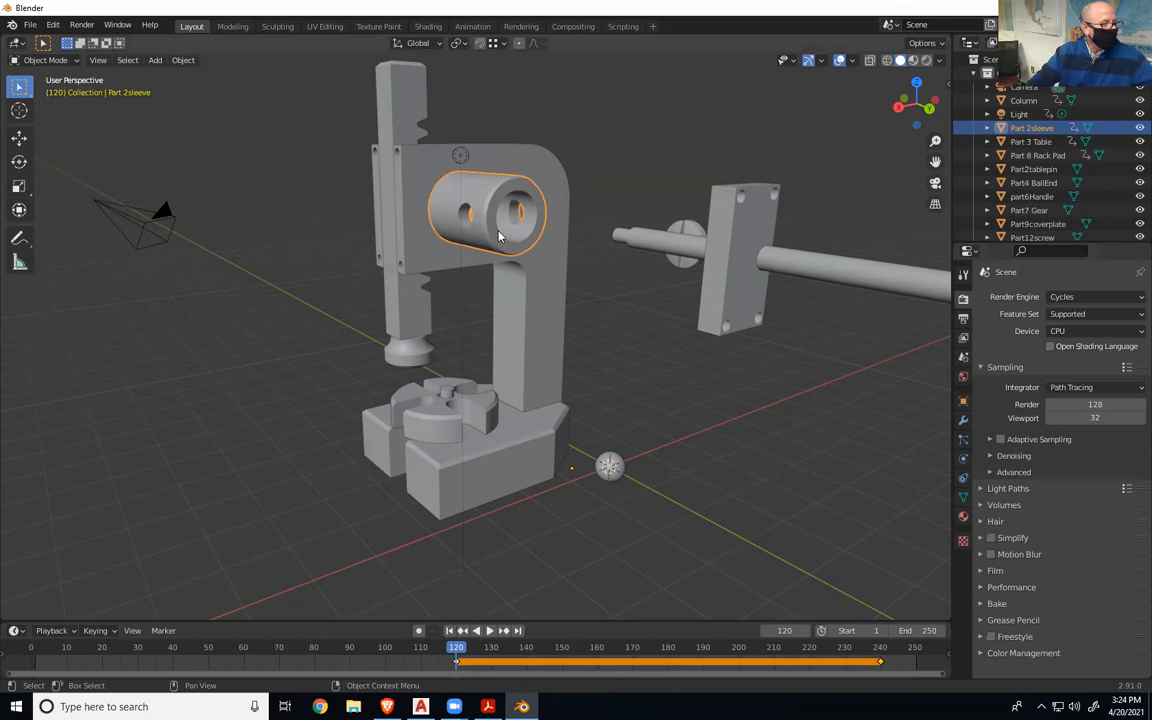
# - Move the animation to frame 160 and try to rotate Part 2sleeve about the global Y axis
pyautogui.press('space')
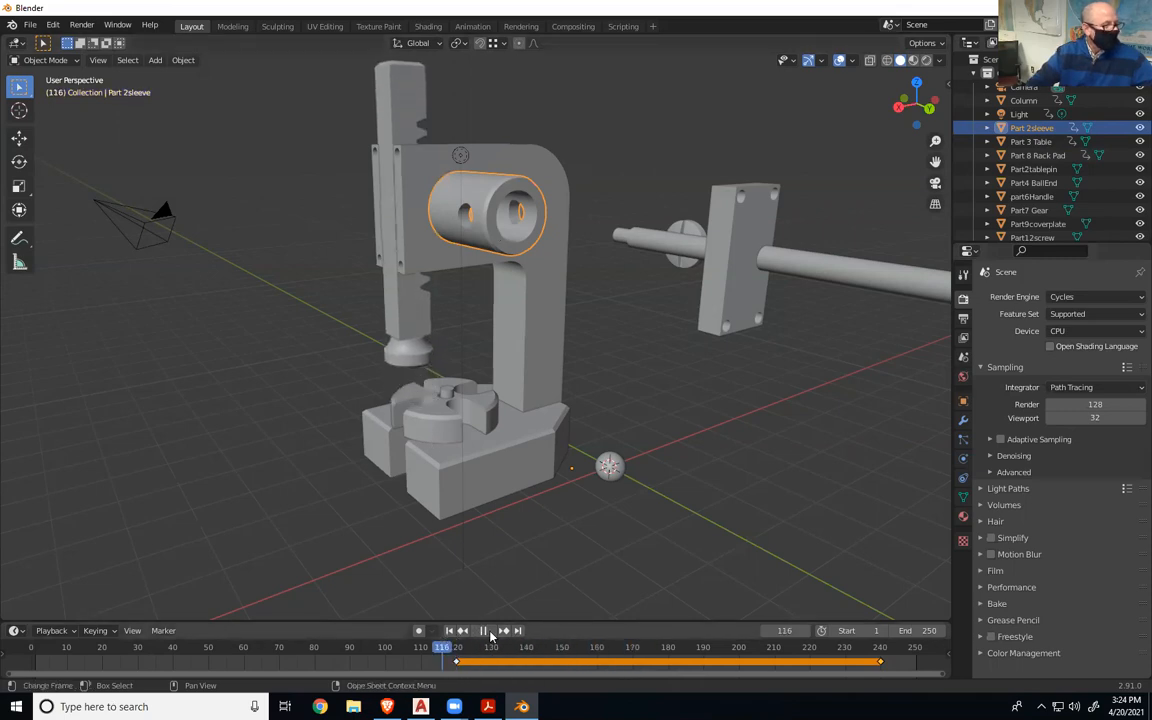
pyautogui.moveTo(562, 630); pyautogui.dragTo(589, 630)
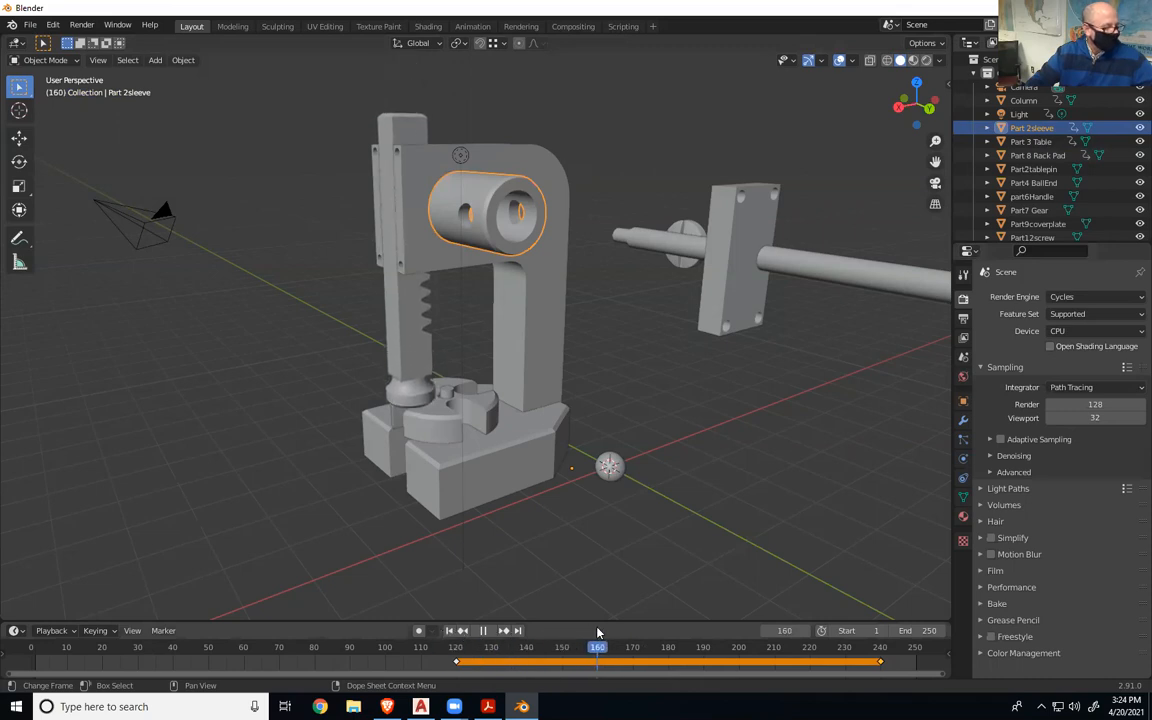
pyautogui.press('space')
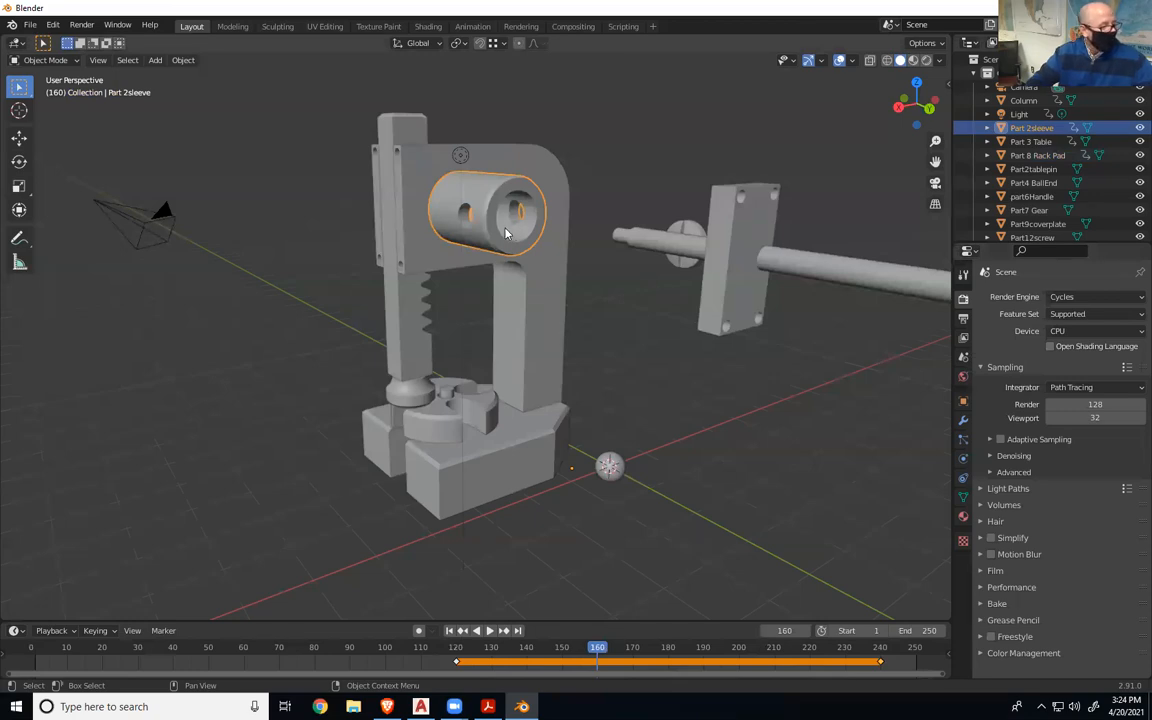
pyautogui.press('r')
pyautogui.press('y')
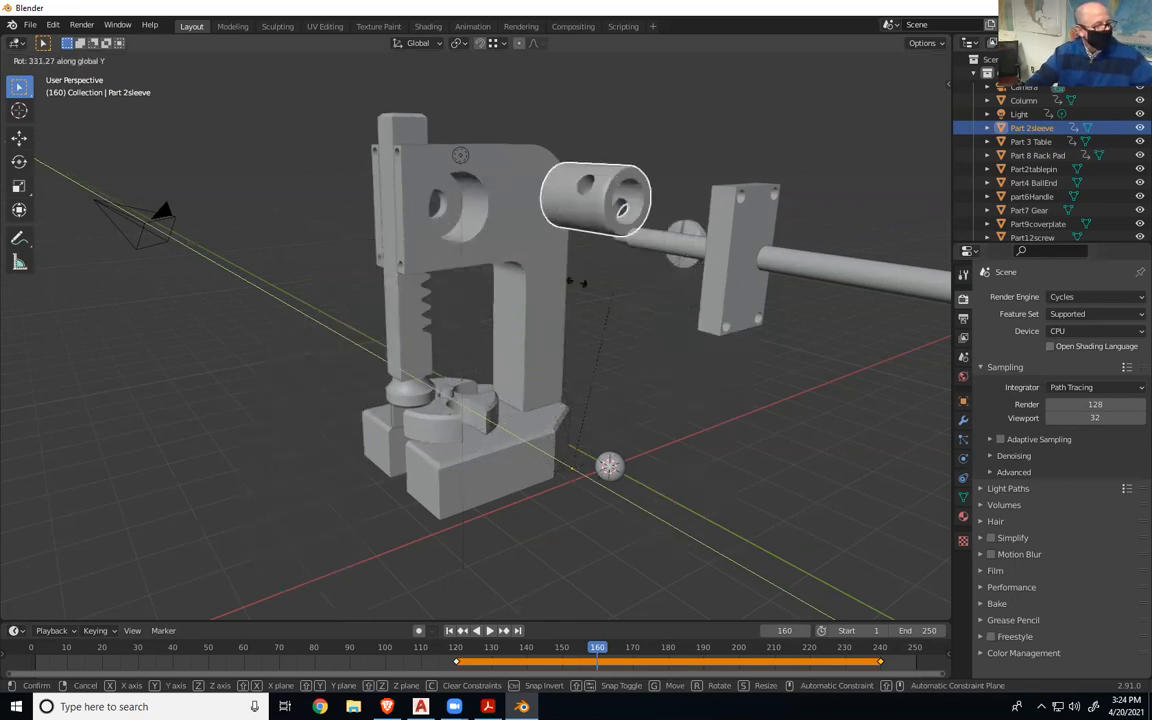
pyautogui.click(549, 375)
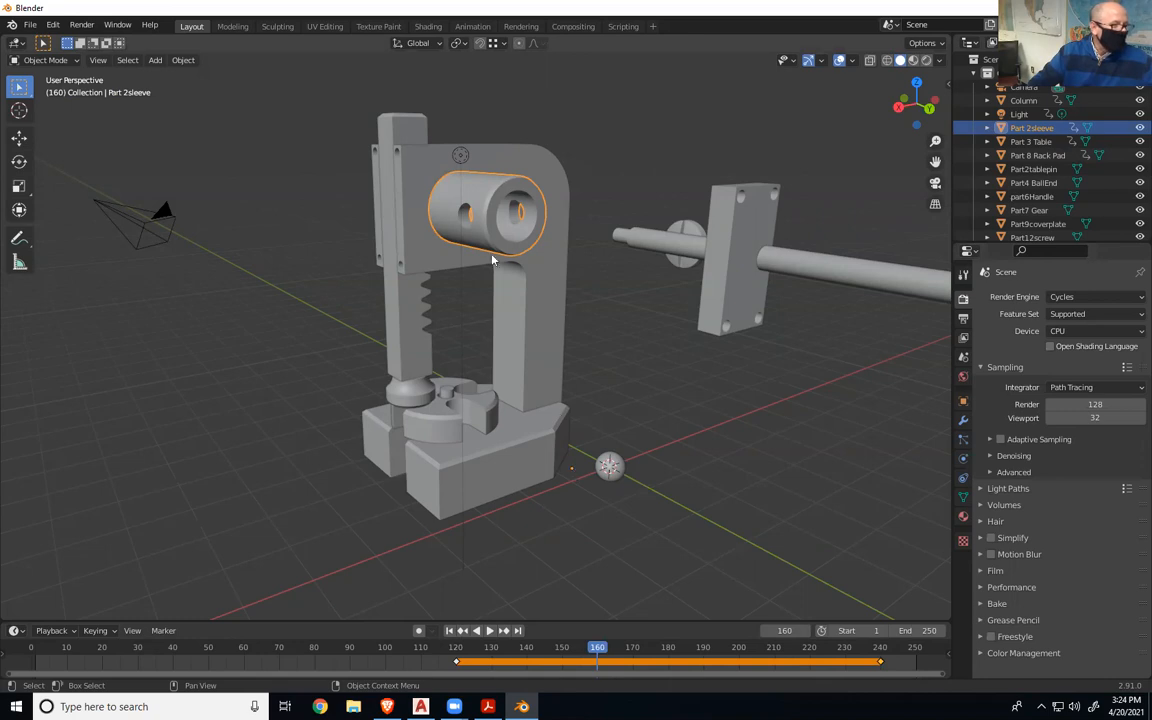
# - Set the origin of Part 2sleeve to its geometry
pyautogui.rightClick(485, 208)
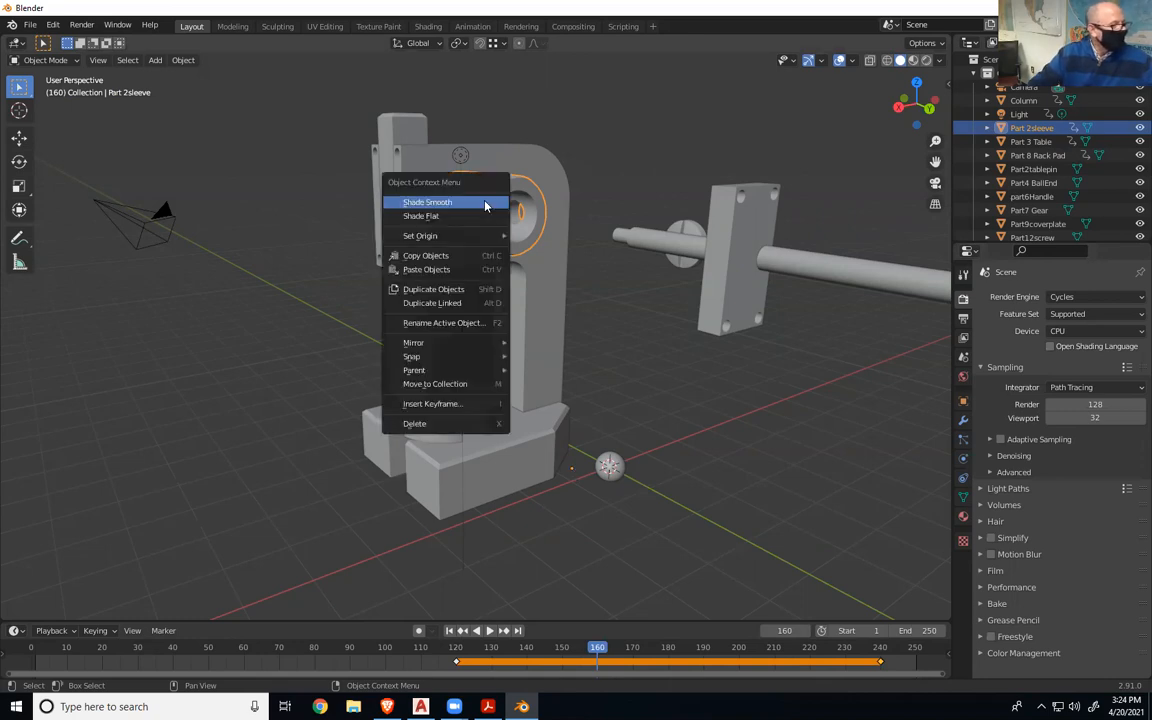
pyautogui.moveTo(445, 235)
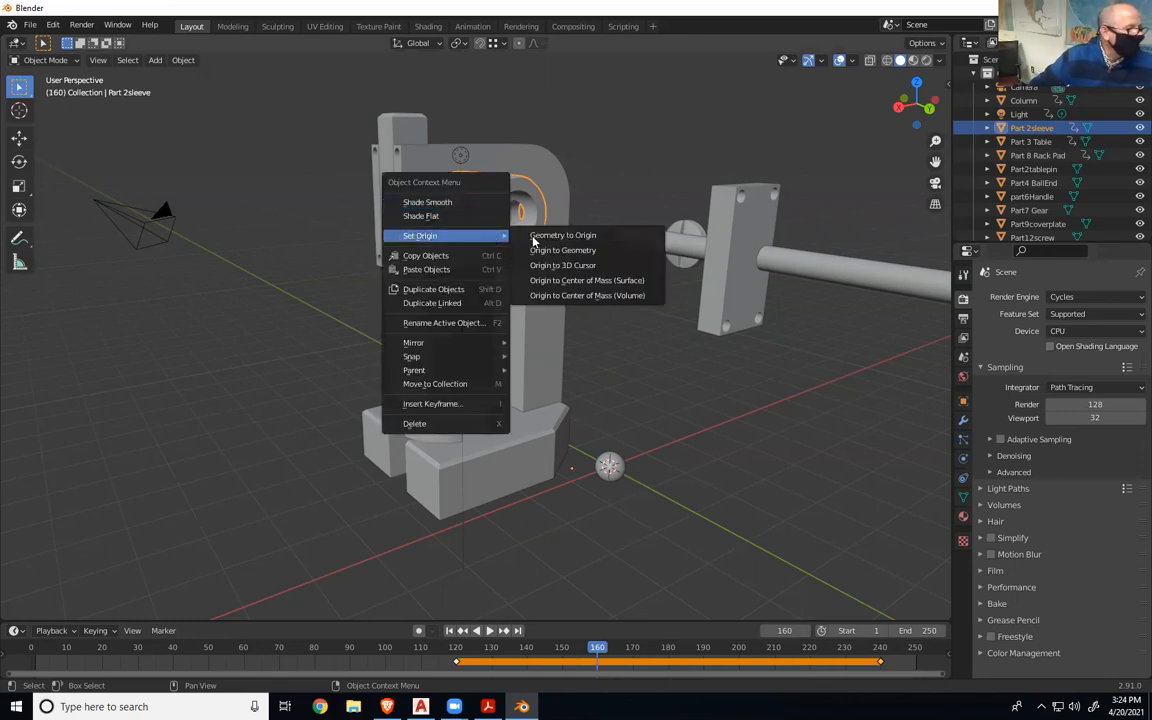
pyautogui.click(592, 250)
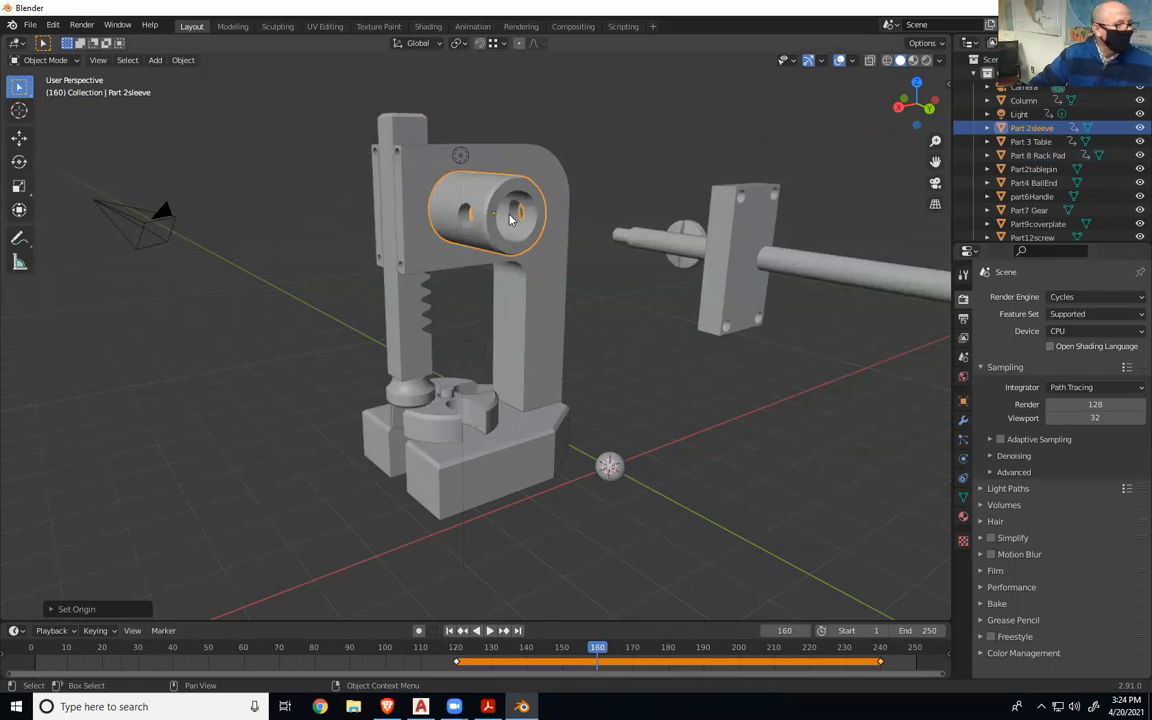
# - Rotate Part 2sleeve 270° about global Y and insert a Location, Rotation & Scale keyframe at frame 160
pyautogui.press('r')
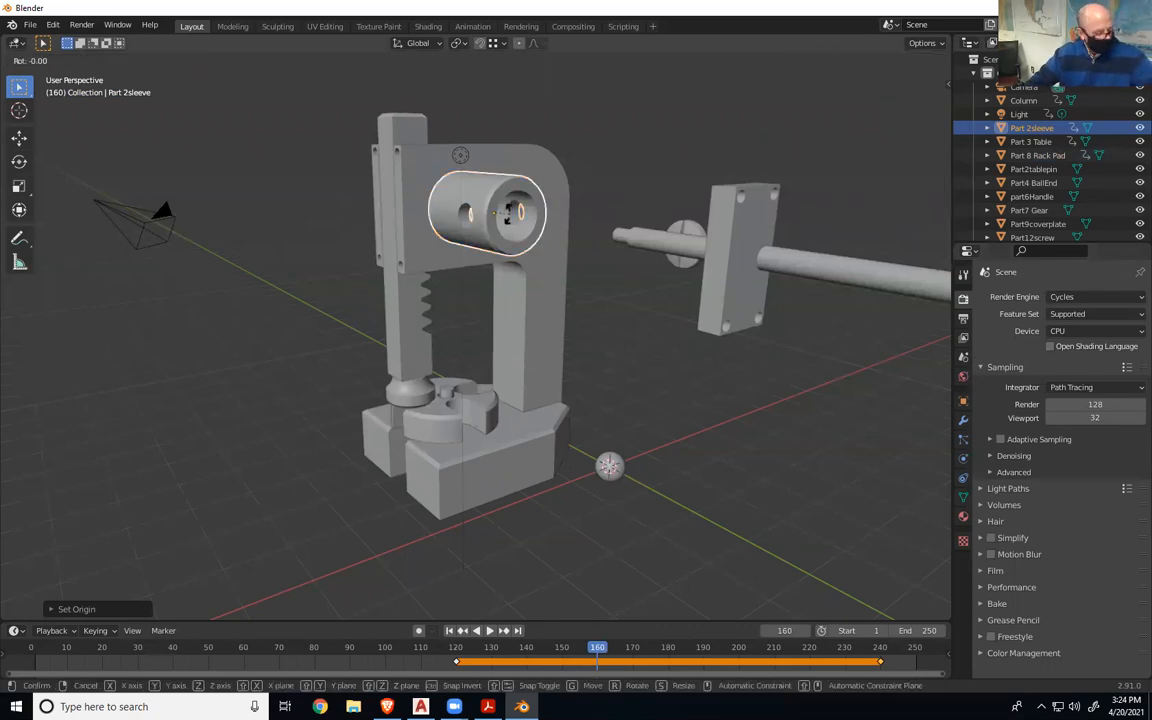
pyautogui.press('y')
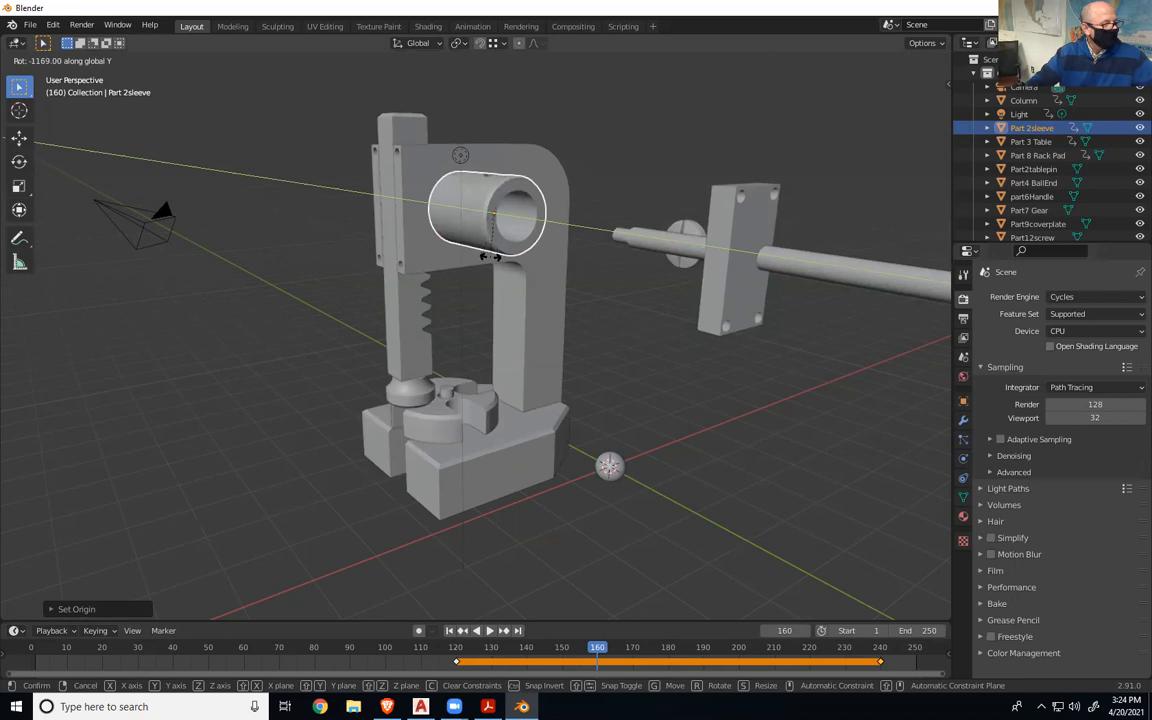
pyautogui.write('270')
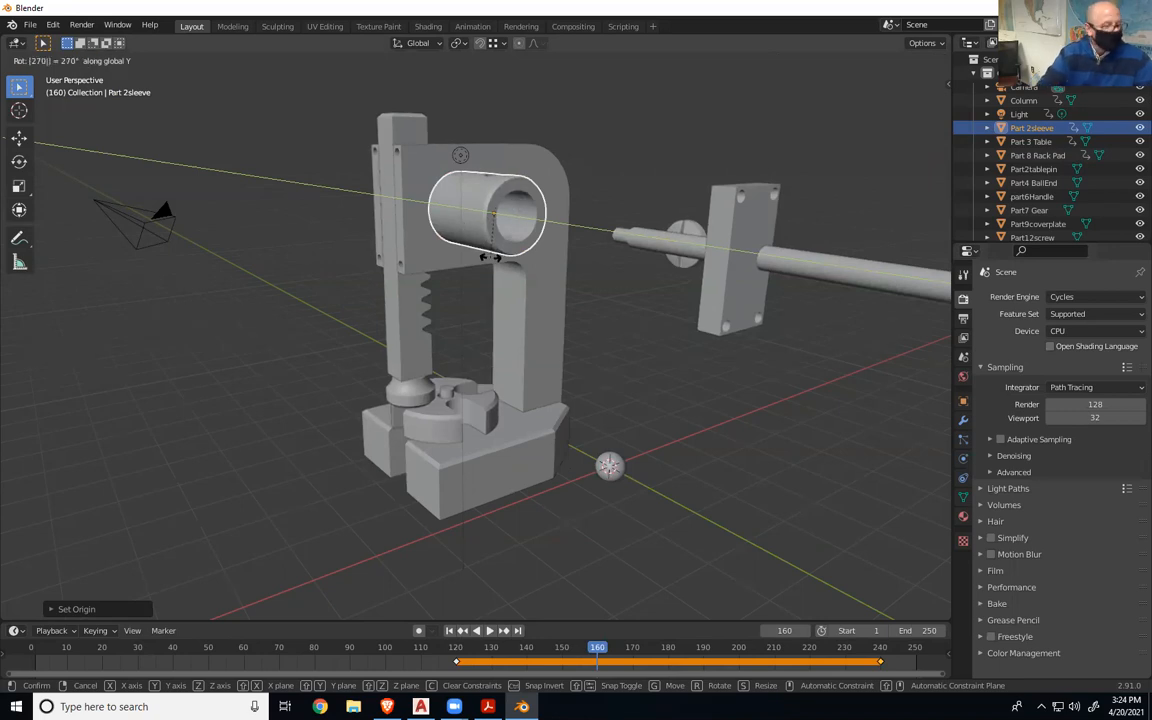
pyautogui.press('Return')
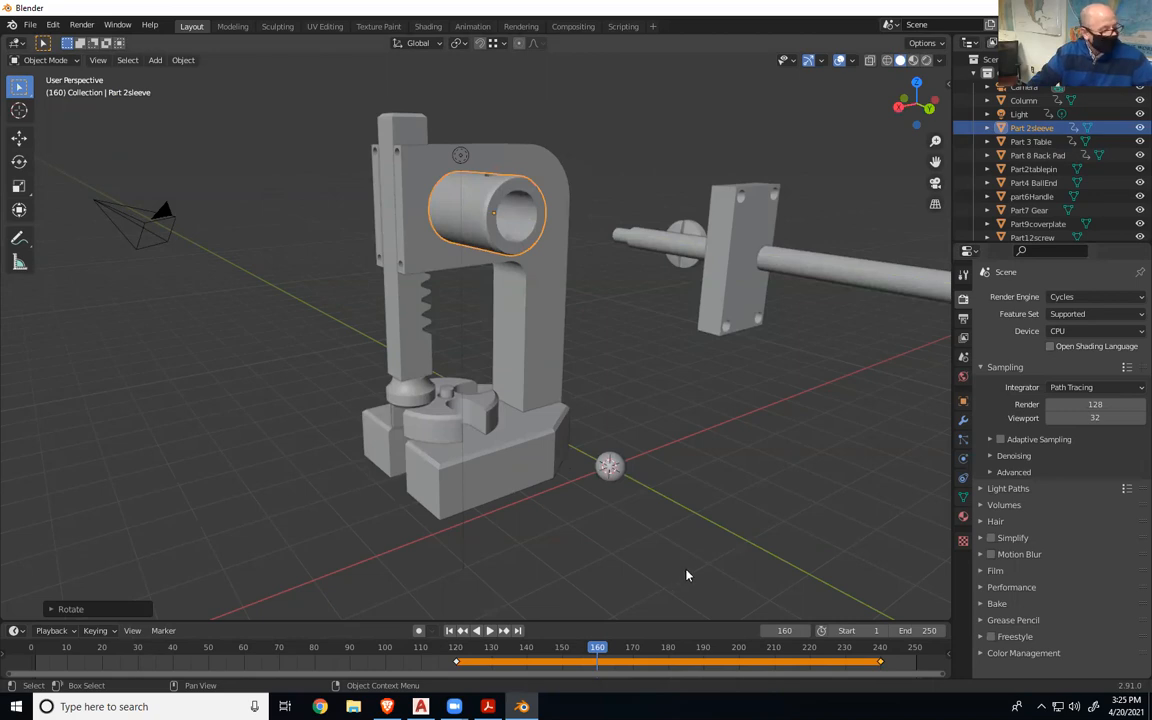
pyautogui.press('i')
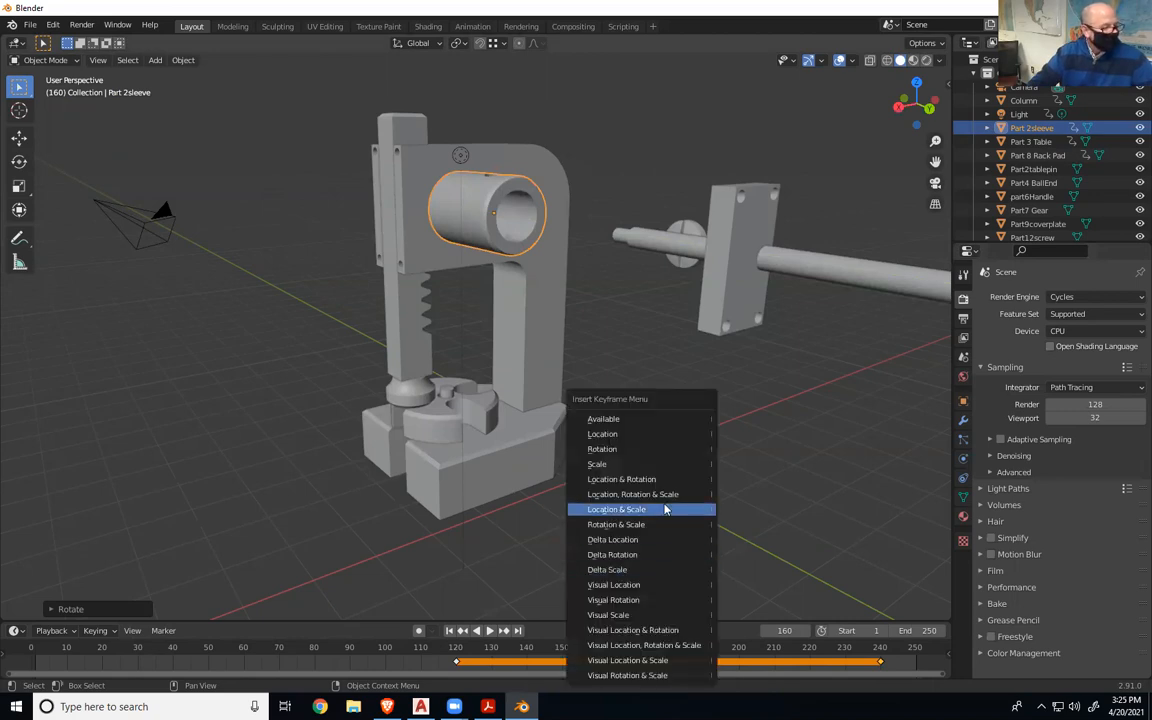
pyautogui.click(662, 497)
pyautogui.click(597, 648)
pyautogui.moveTo(597, 648)
pyautogui.mouseDown()
pyautogui.moveTo(405, 648)
pyautogui.moveTo(597, 648)
pyautogui.moveTo(540, 585)
pyautogui.moveTo(408, 590)
pyautogui.moveTo(582, 640)
pyautogui.moveTo(540, 615)
pyautogui.moveTo(412, 590)
pyautogui.moveTo(457, 650)
pyautogui.moveTo(445, 600)
pyautogui.moveTo(585, 595)
pyautogui.moveTo(560, 585)
pyautogui.moveTo(597, 645)
pyautogui.mouseUp()
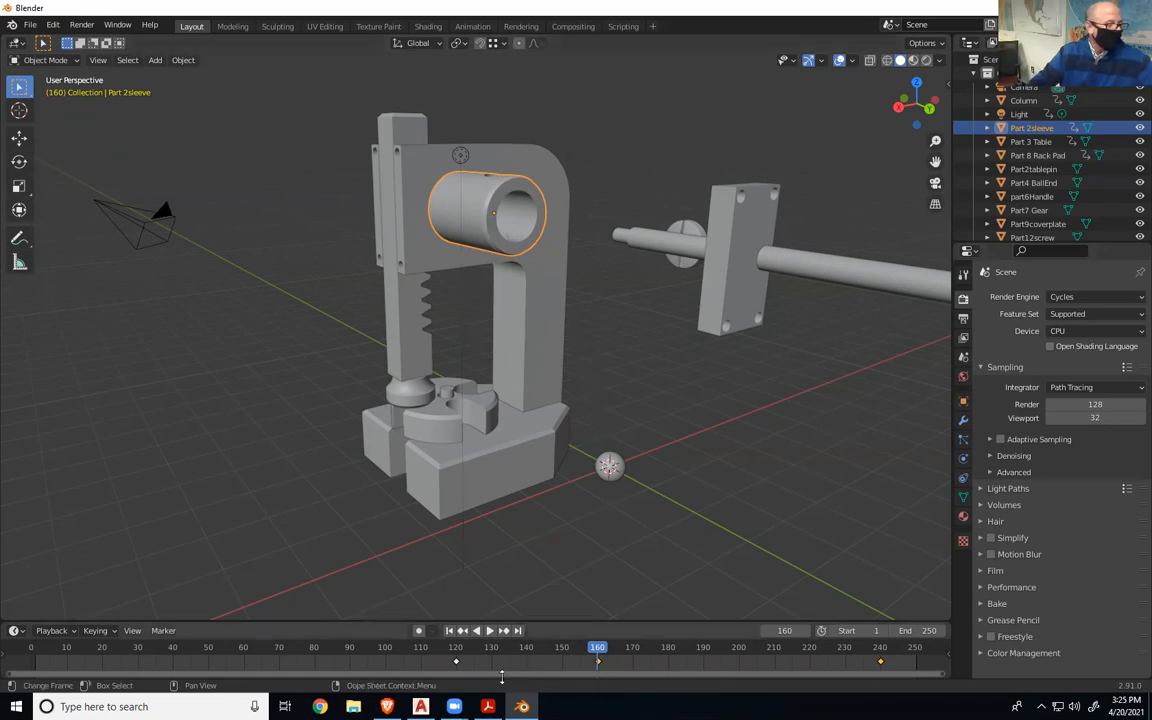
# - Delete Part 2sleeve's keyframes at frames 160, 120 and 240
pyautogui.rightClick(598, 666)
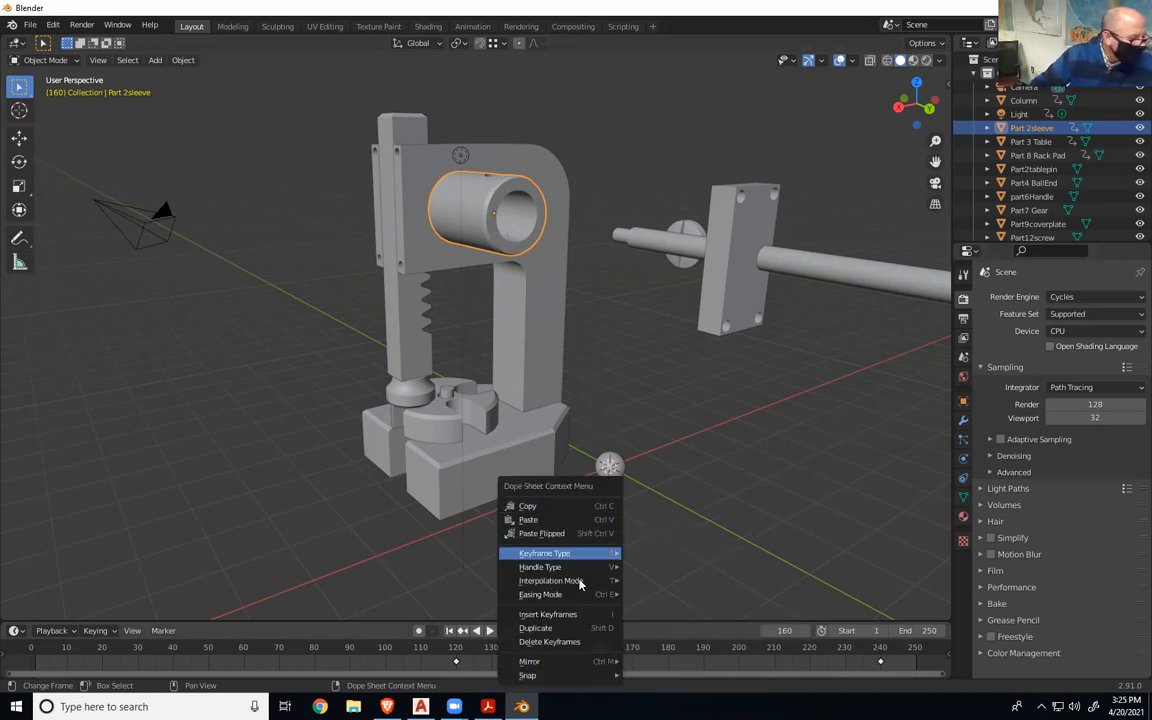
pyautogui.click(571, 645)
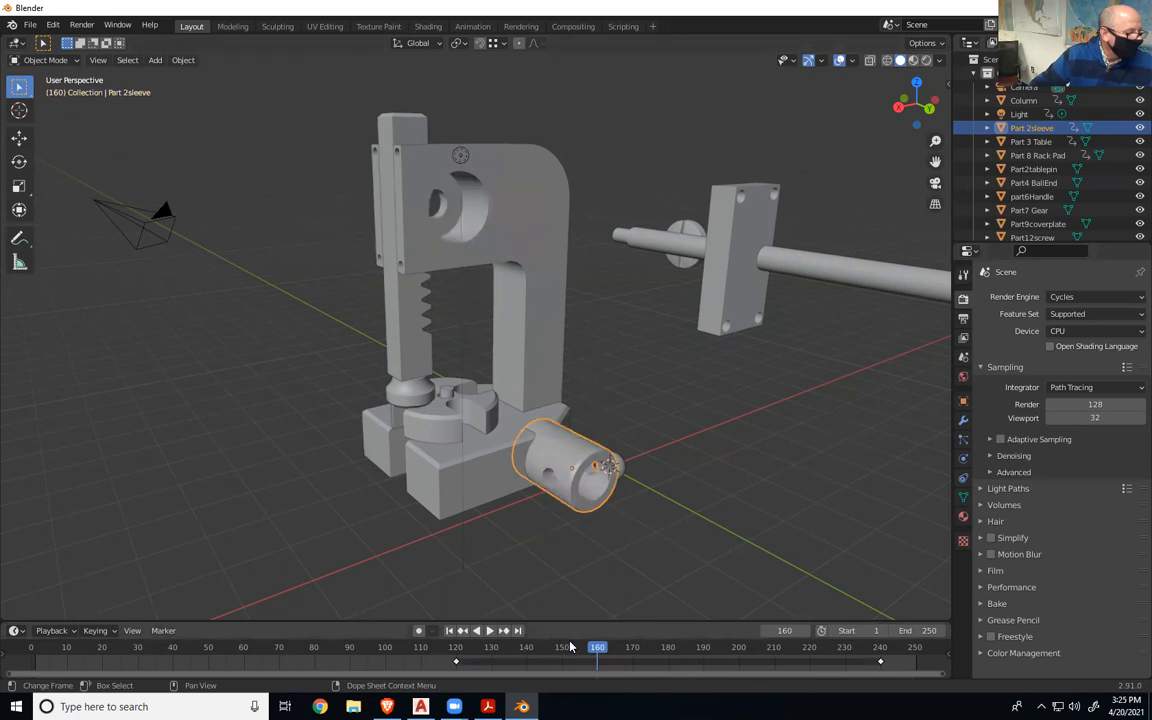
pyautogui.rightClick(456, 668)
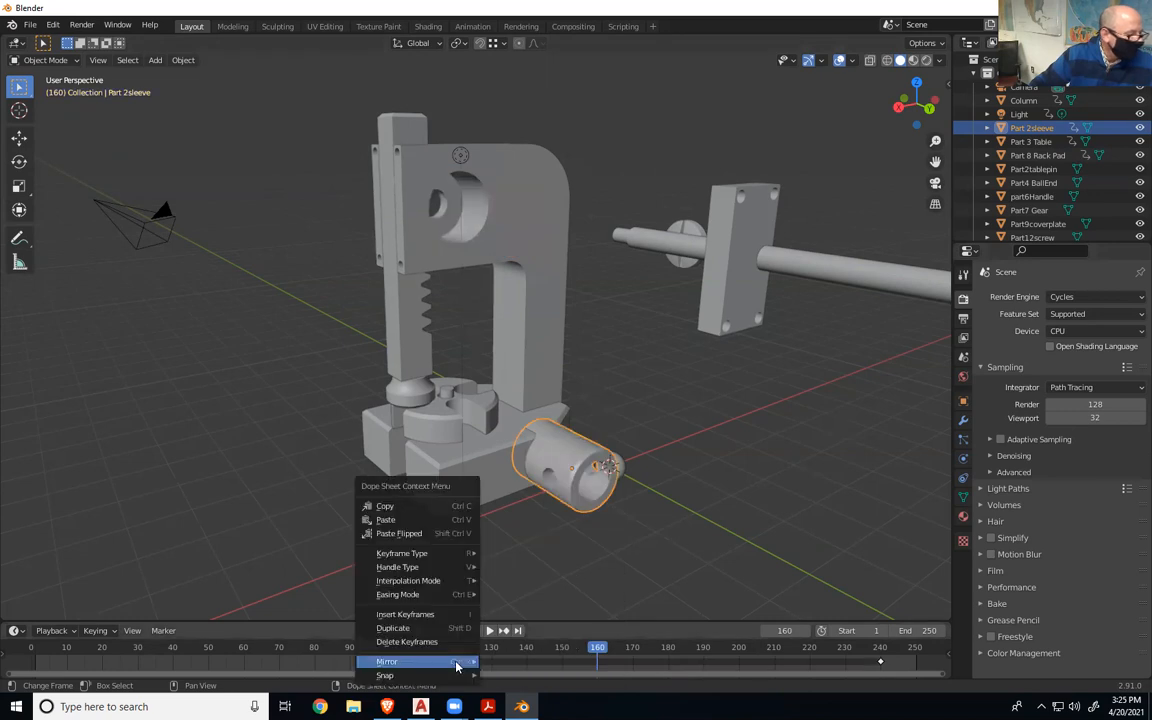
pyautogui.click(424, 630)
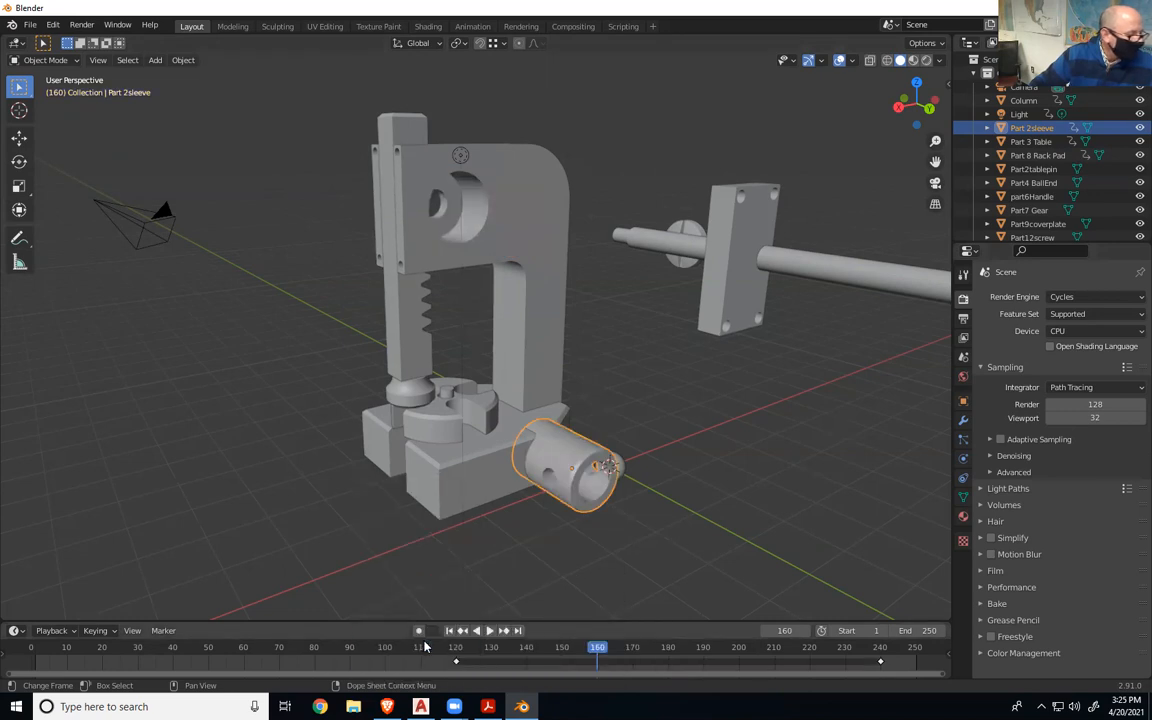
pyautogui.press('a')
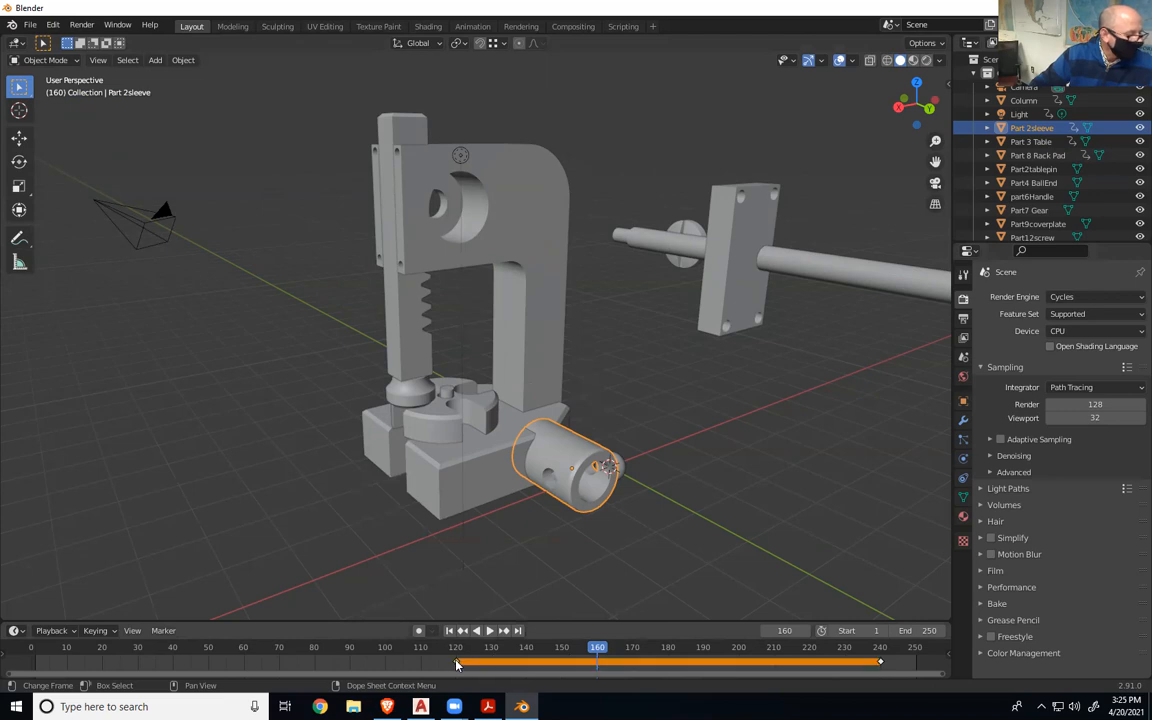
pyautogui.rightClick(457, 661)
pyautogui.moveTo(457, 663)
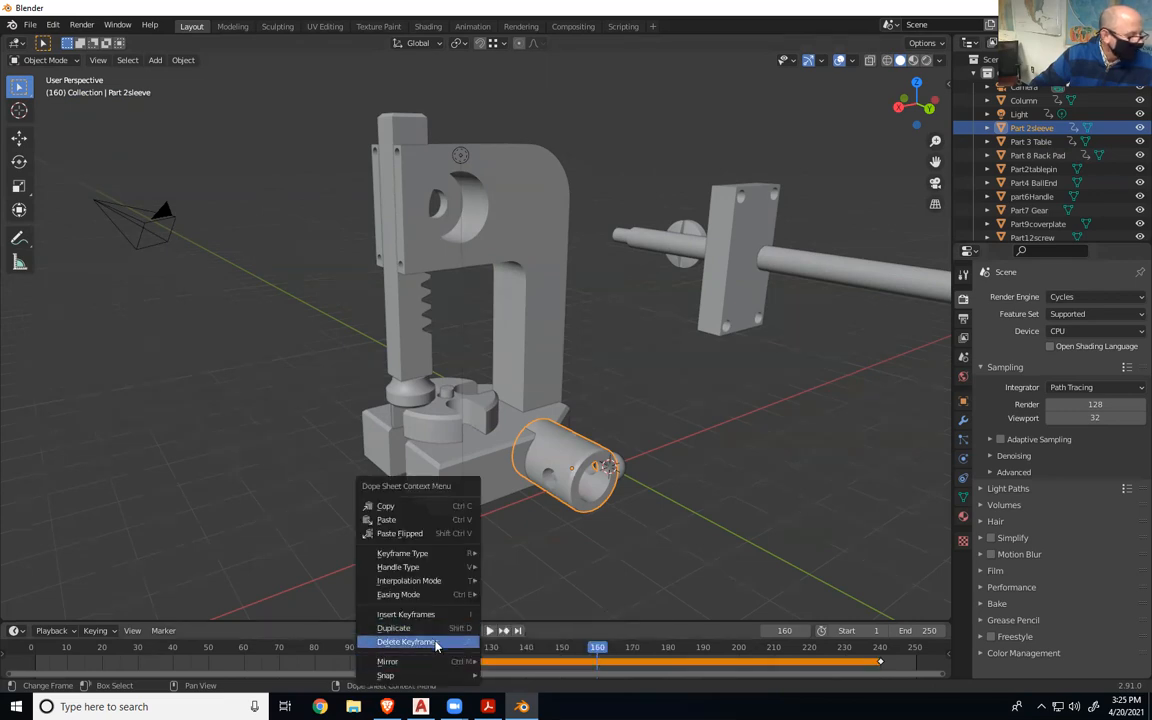
pyautogui.click(435, 643)
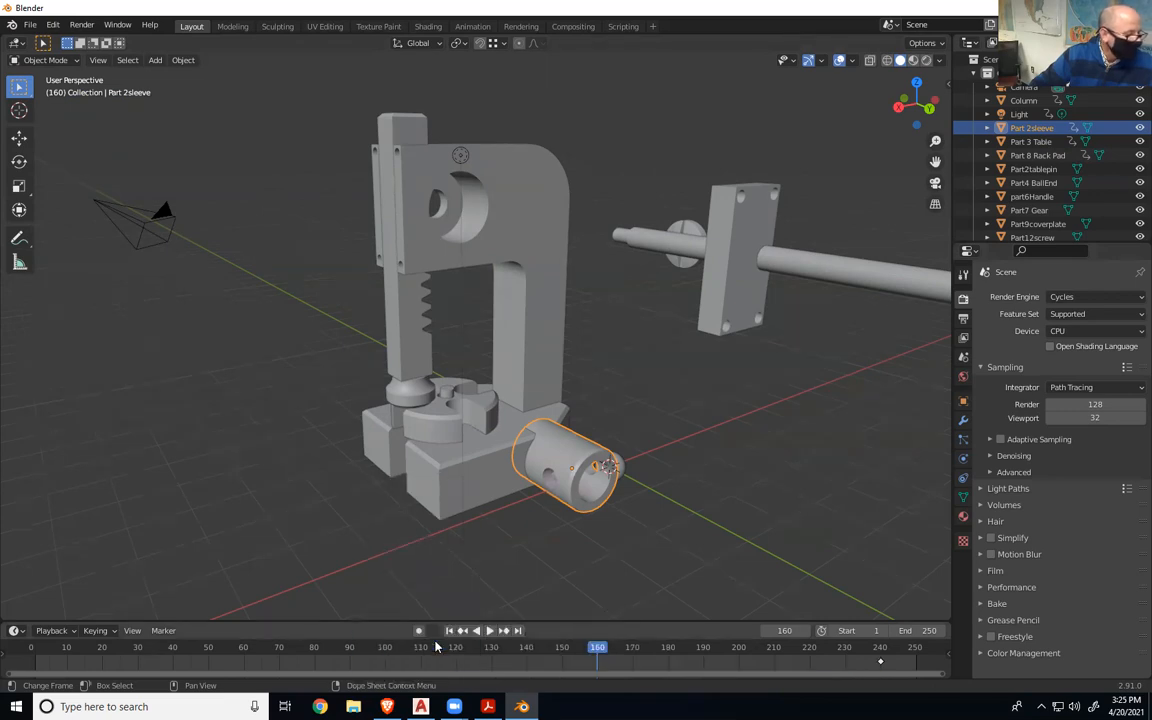
pyautogui.rightClick(881, 666)
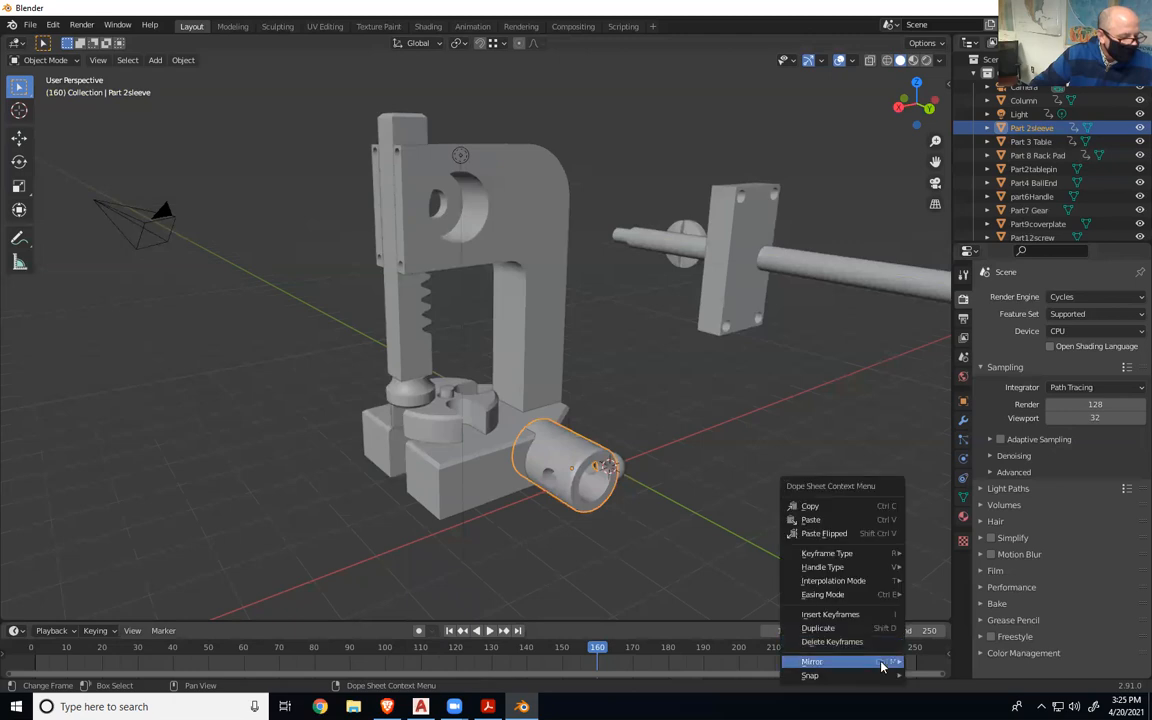
pyautogui.click(832, 642)
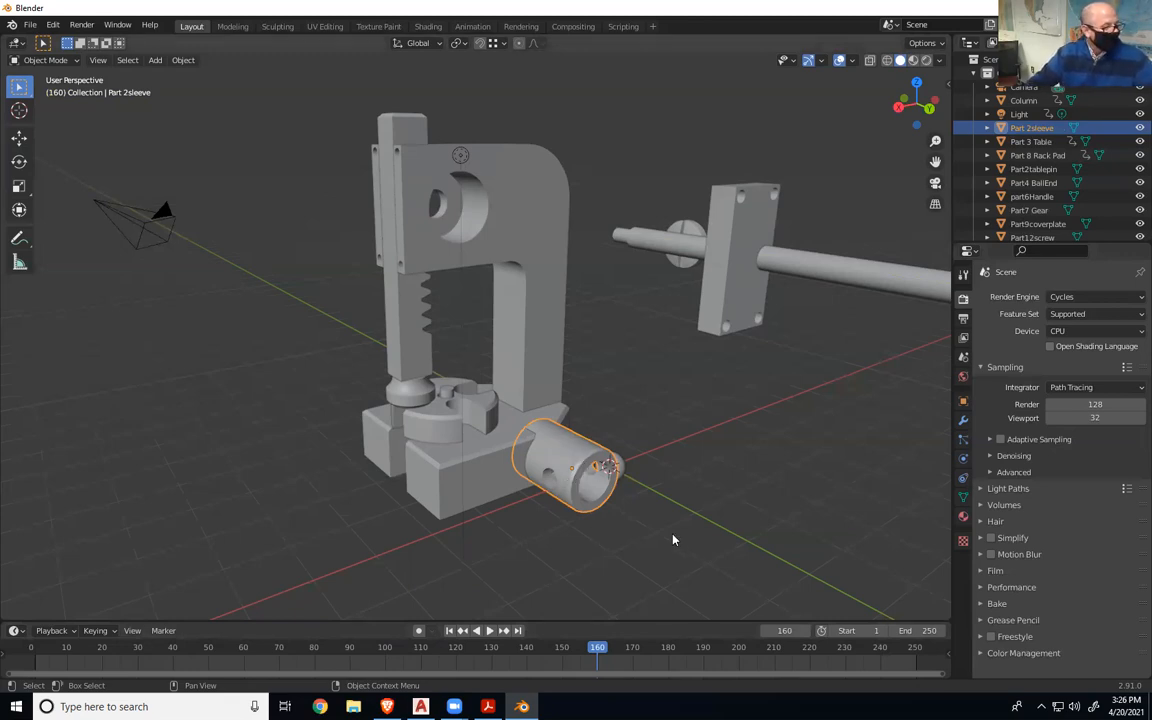
# - Move Part 2sleeve up along global Z and across along global X into the column's large bore
pyautogui.press('g')
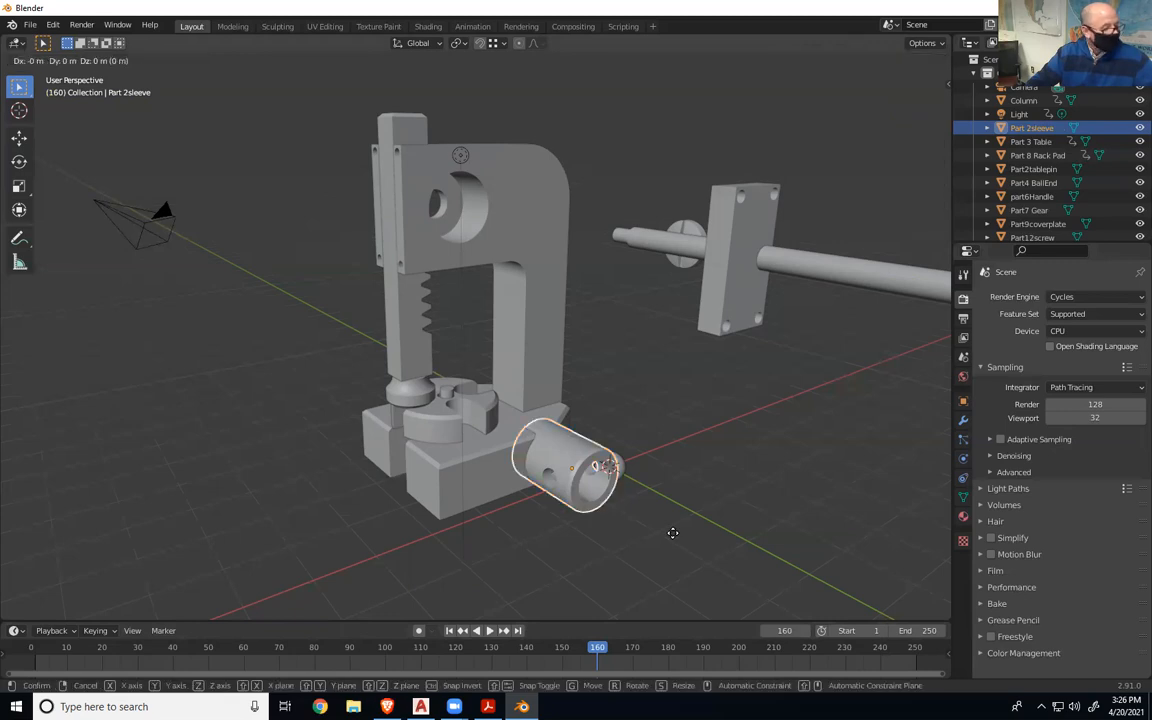
pyautogui.press('z')
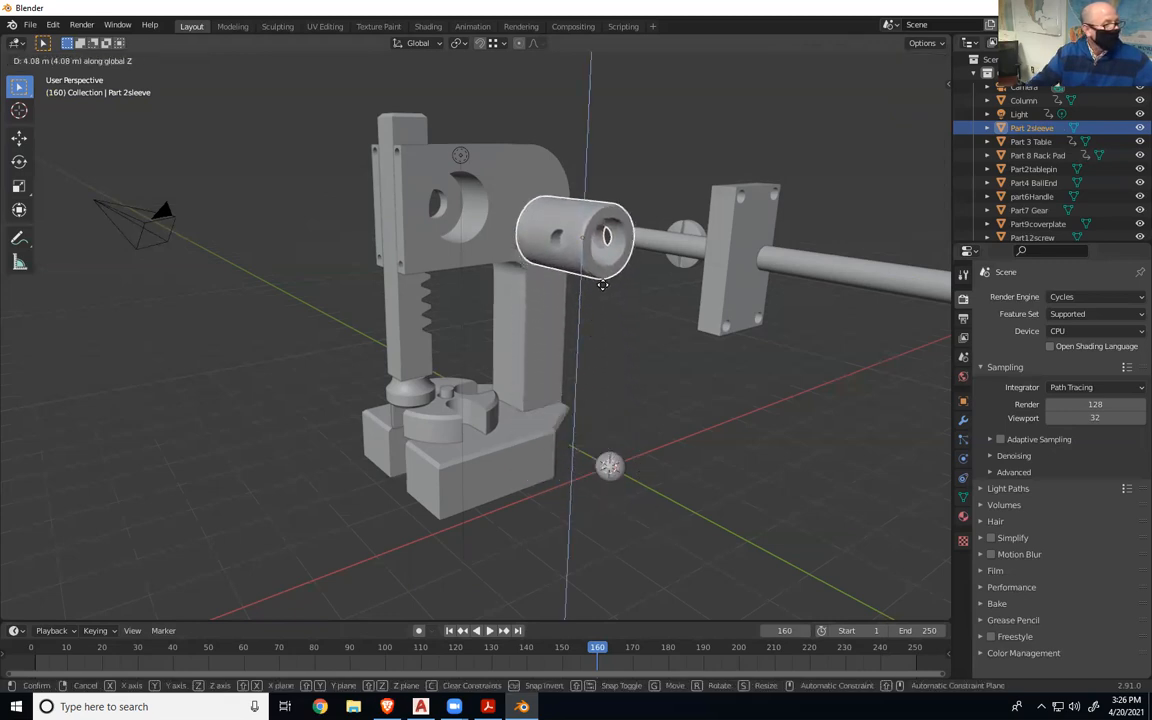
pyautogui.click(603, 278)
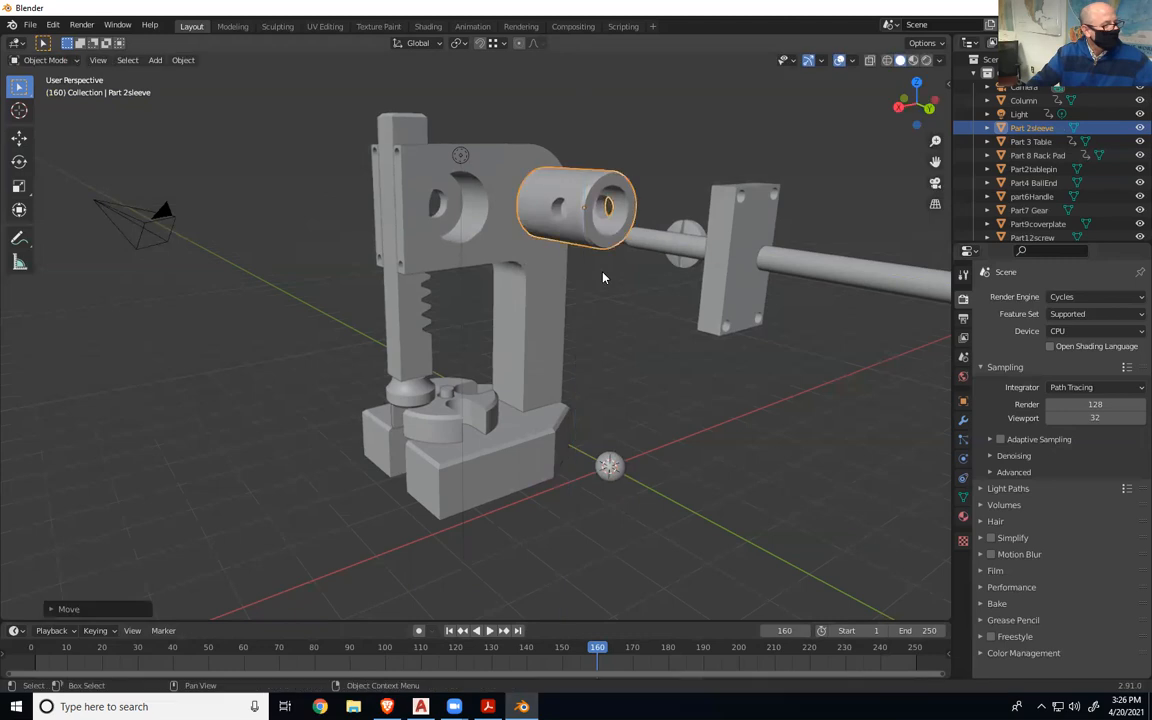
pyautogui.press('g')
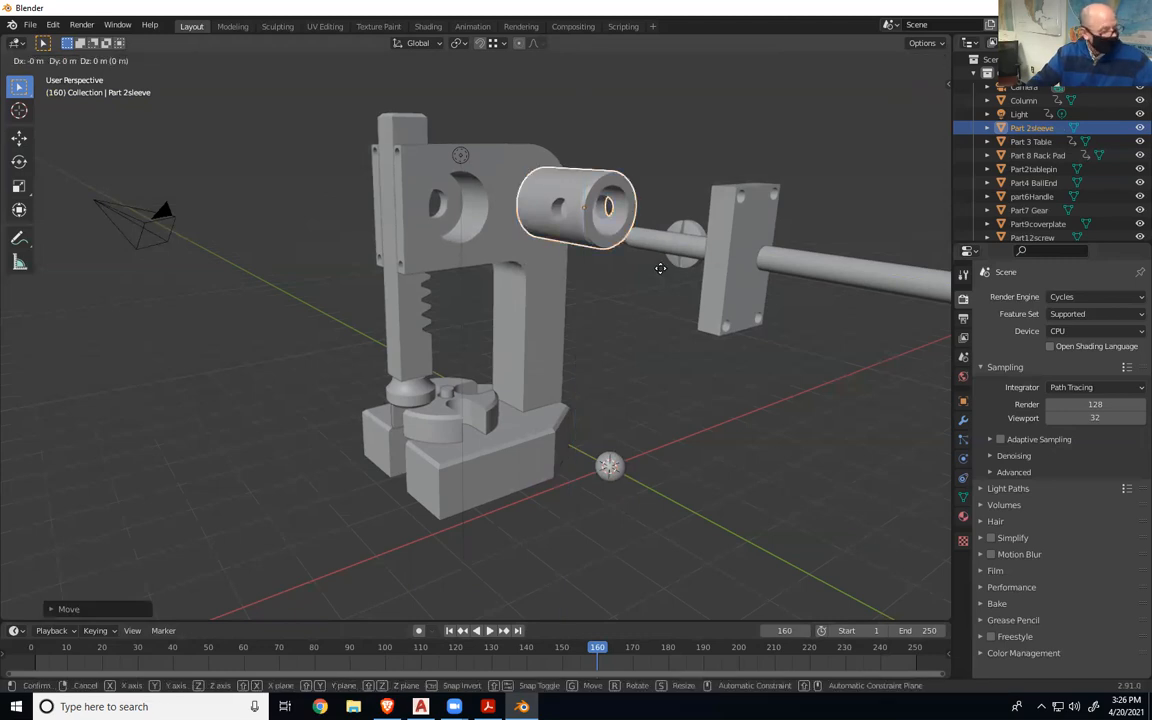
pyautogui.press('x')
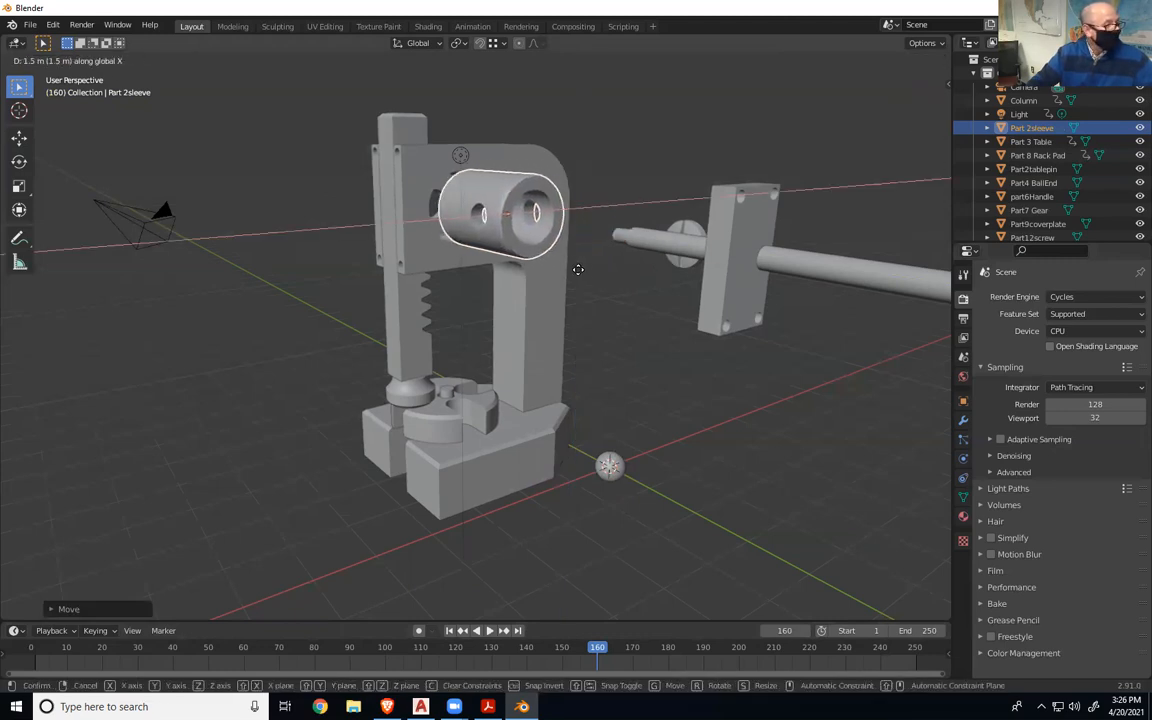
pyautogui.click(571, 268)
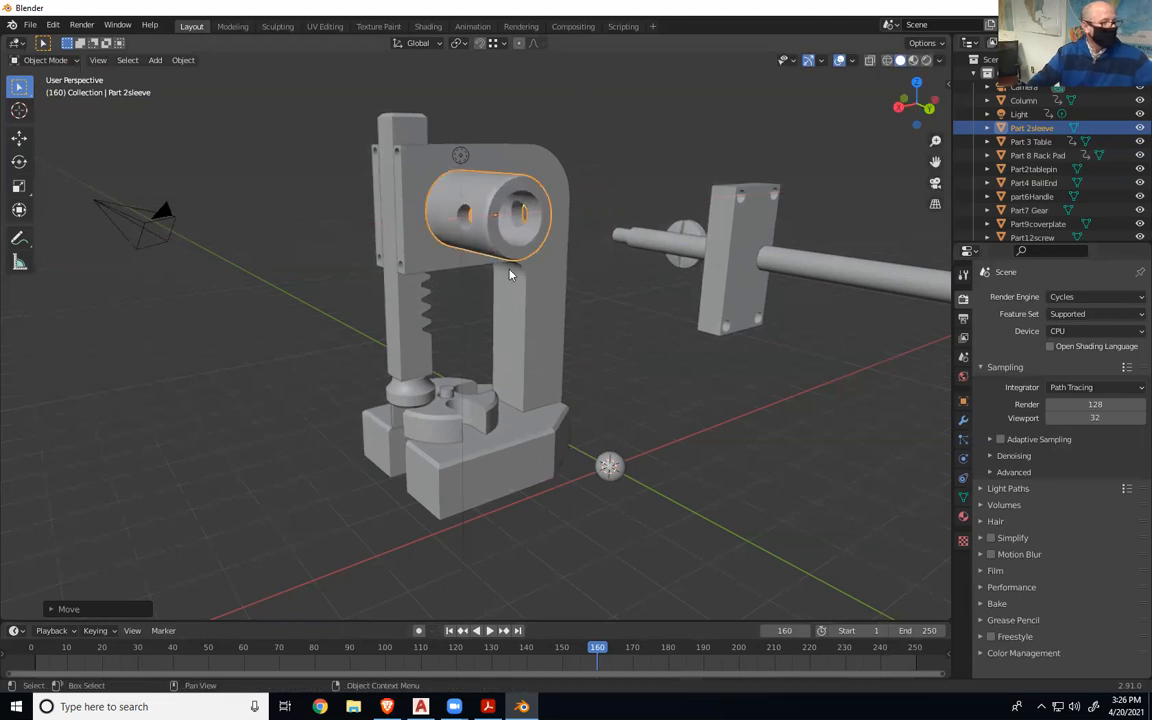
# - Move the animation to frame 120 and insert a keyframe for Part 2sleeve in its position in the column
pyautogui.press('space')
pyautogui.moveTo(596, 650); pyautogui.dragTo(455, 650)
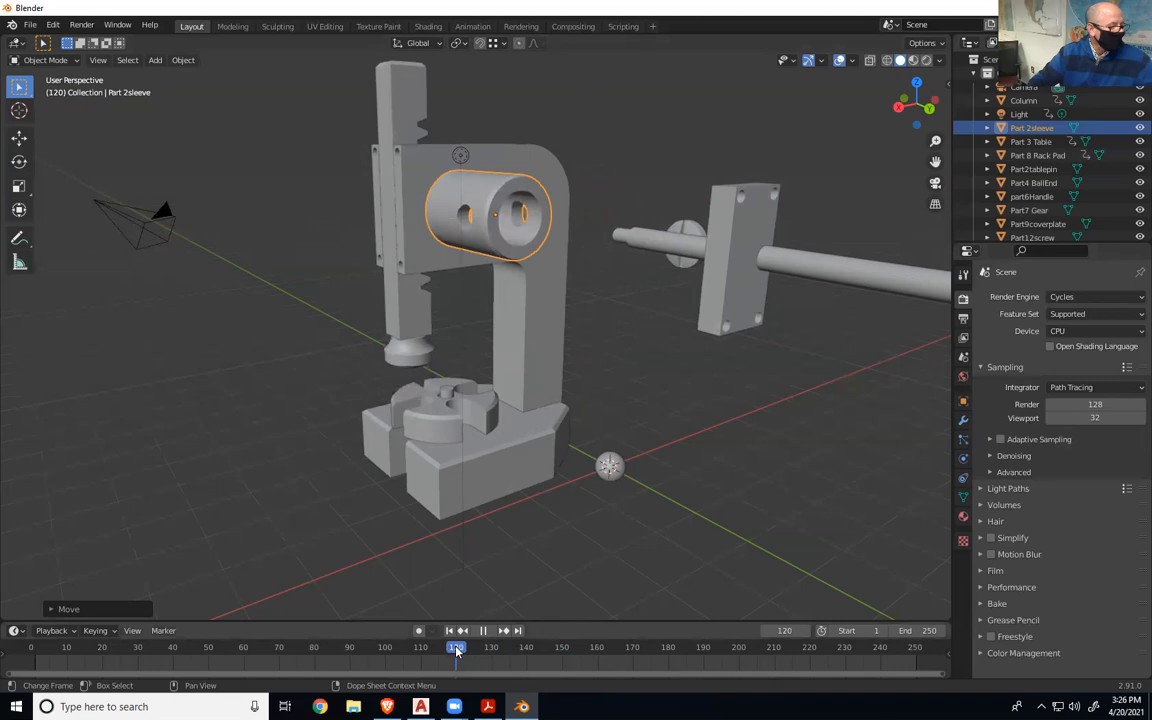
pyautogui.press('space')
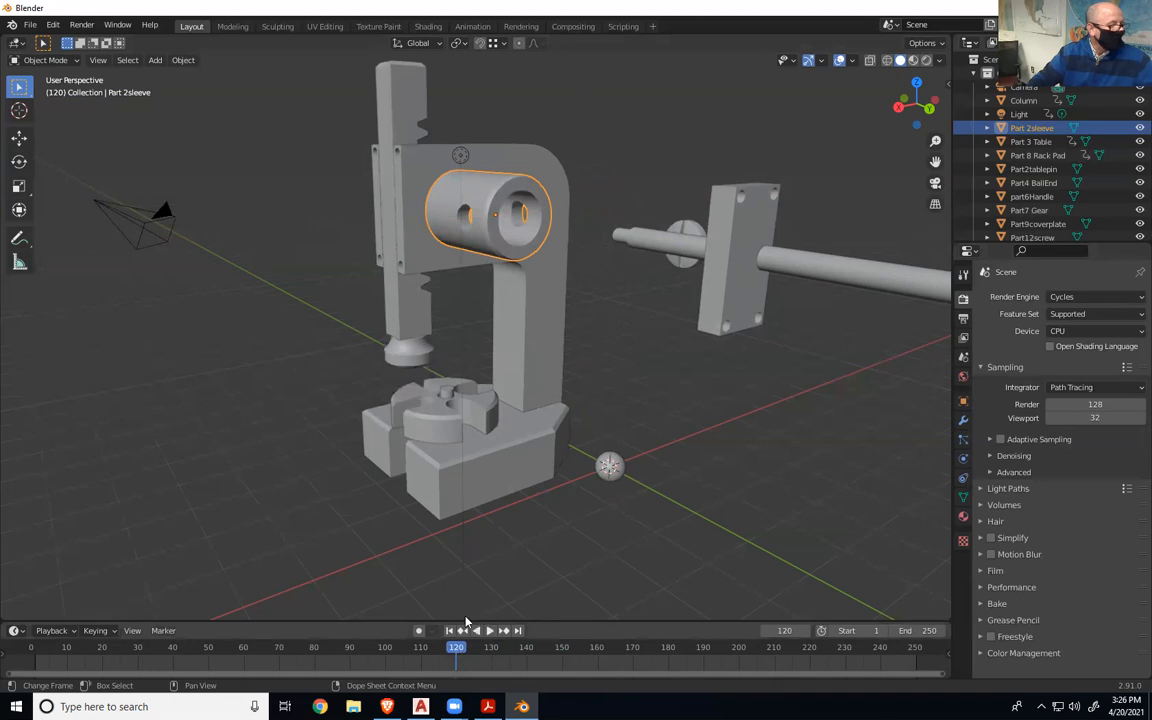
pyautogui.press('i')
pyautogui.click(619, 346)
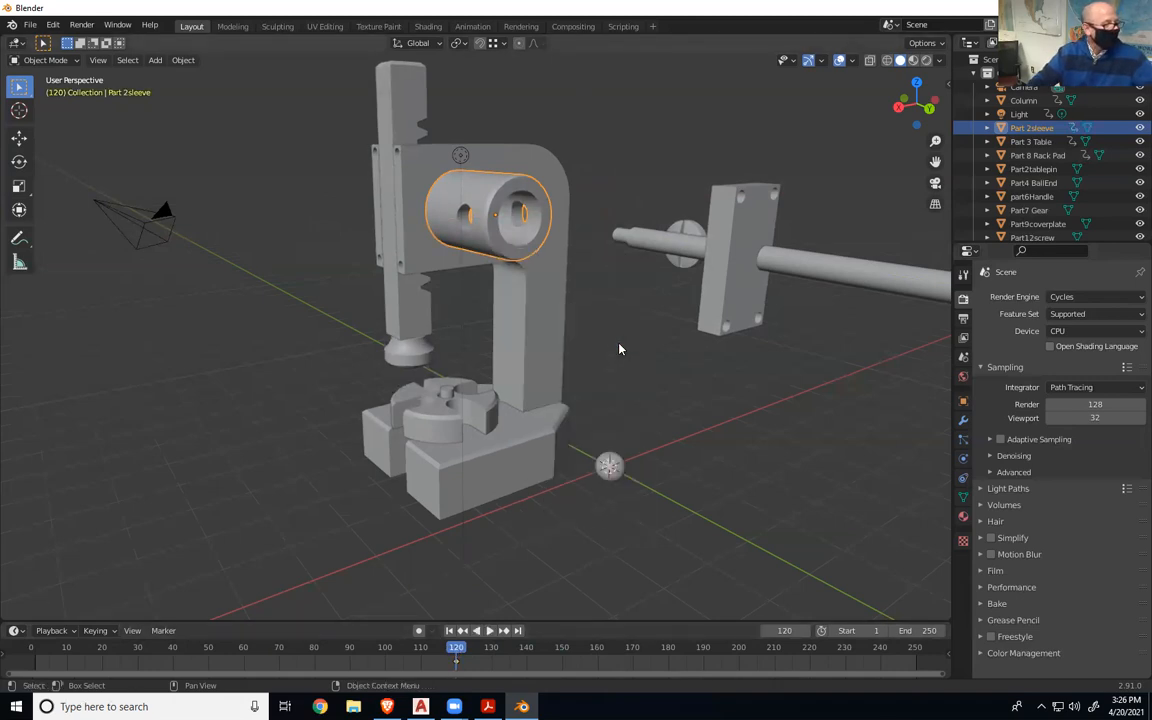
# - At frame 160, rotate Part 2sleeve 270° about global Y and insert a Location, Rotation & Scale keyframe
pyautogui.press('space')
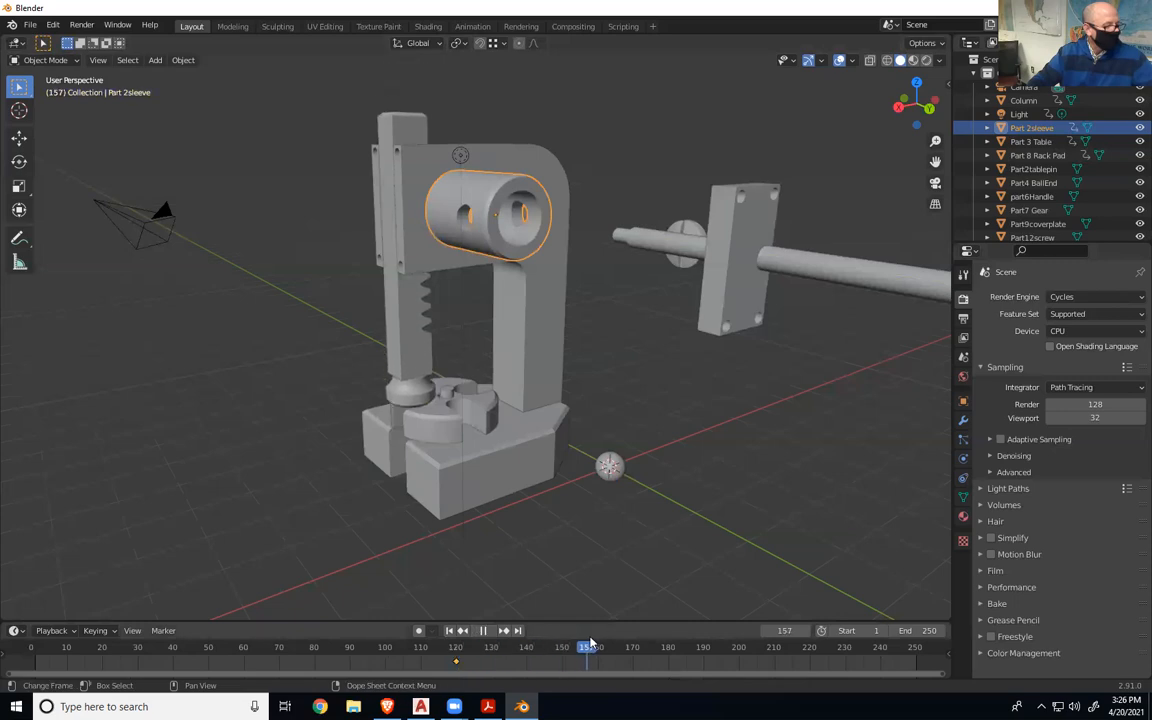
pyautogui.press('space')
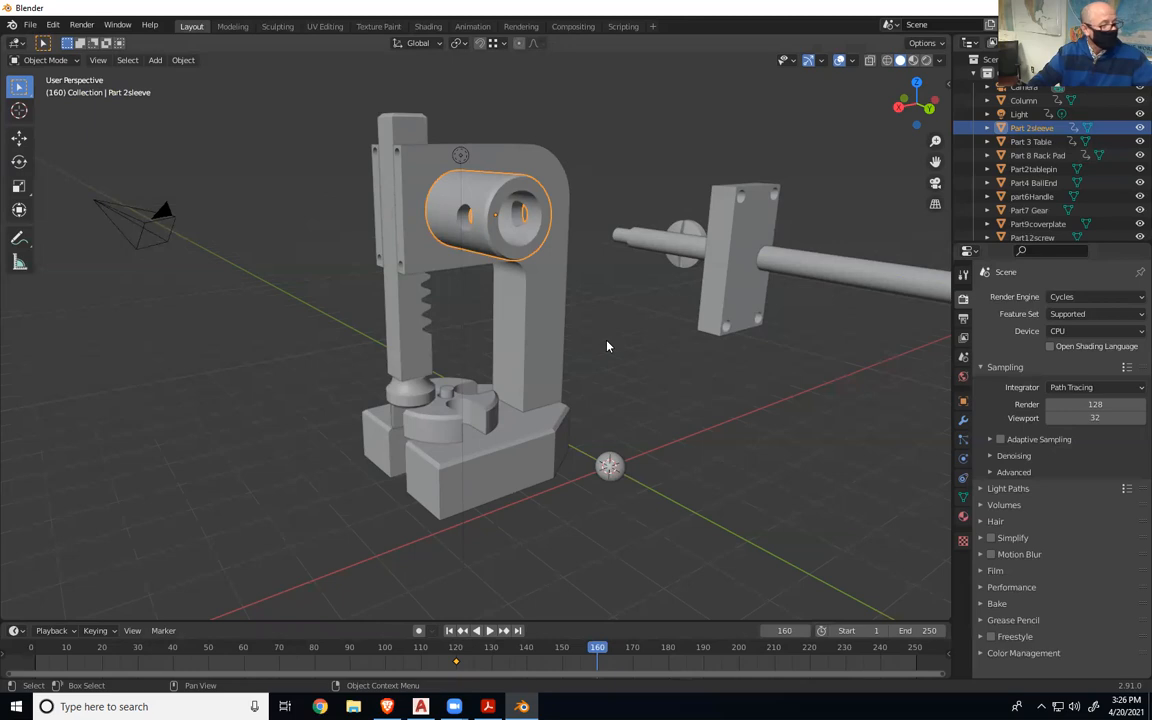
pyautogui.press('r')
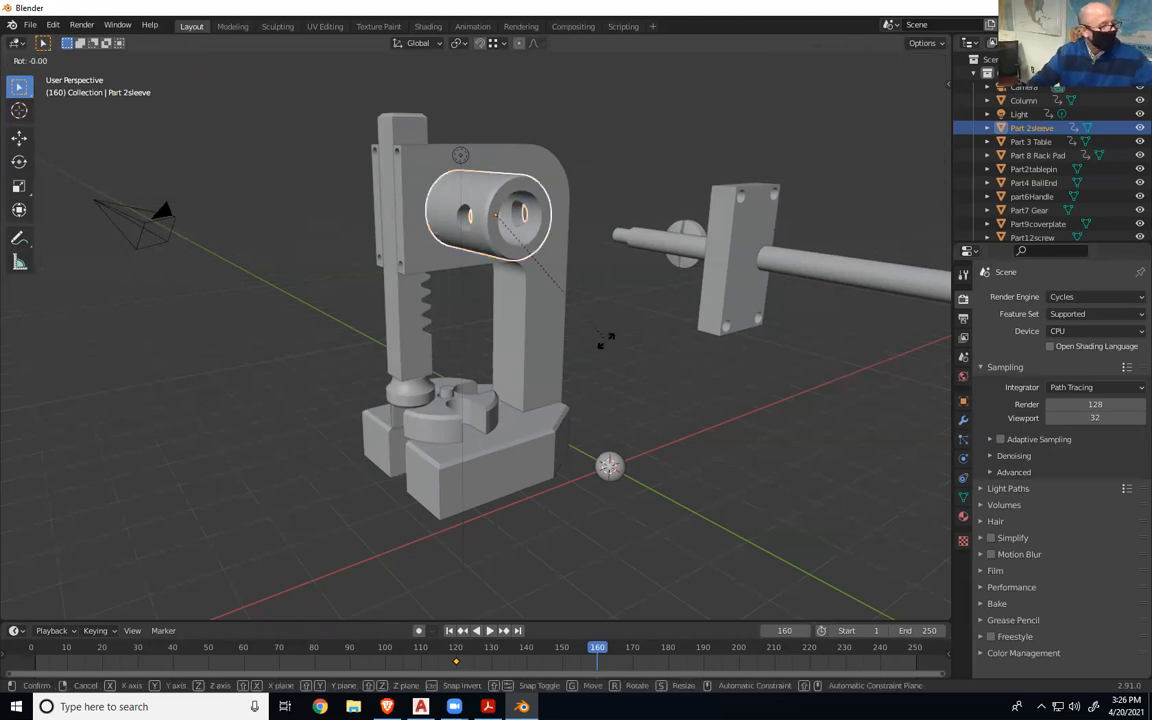
pyautogui.write('y2')
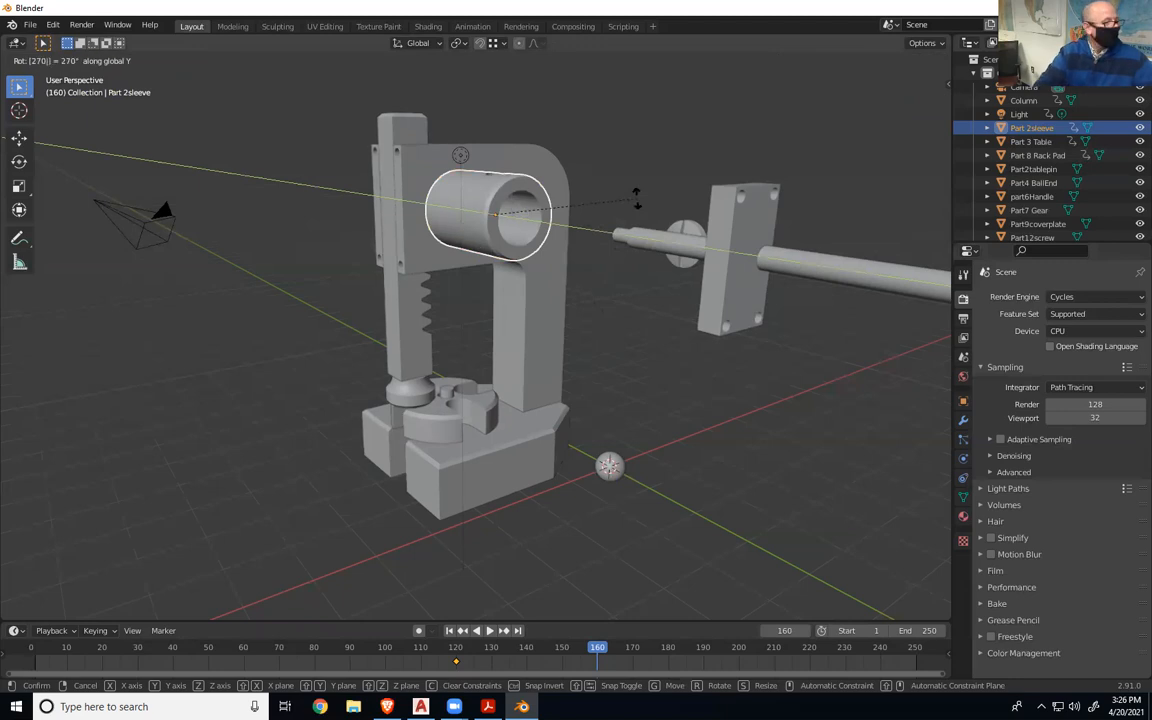
pyautogui.press('Return')
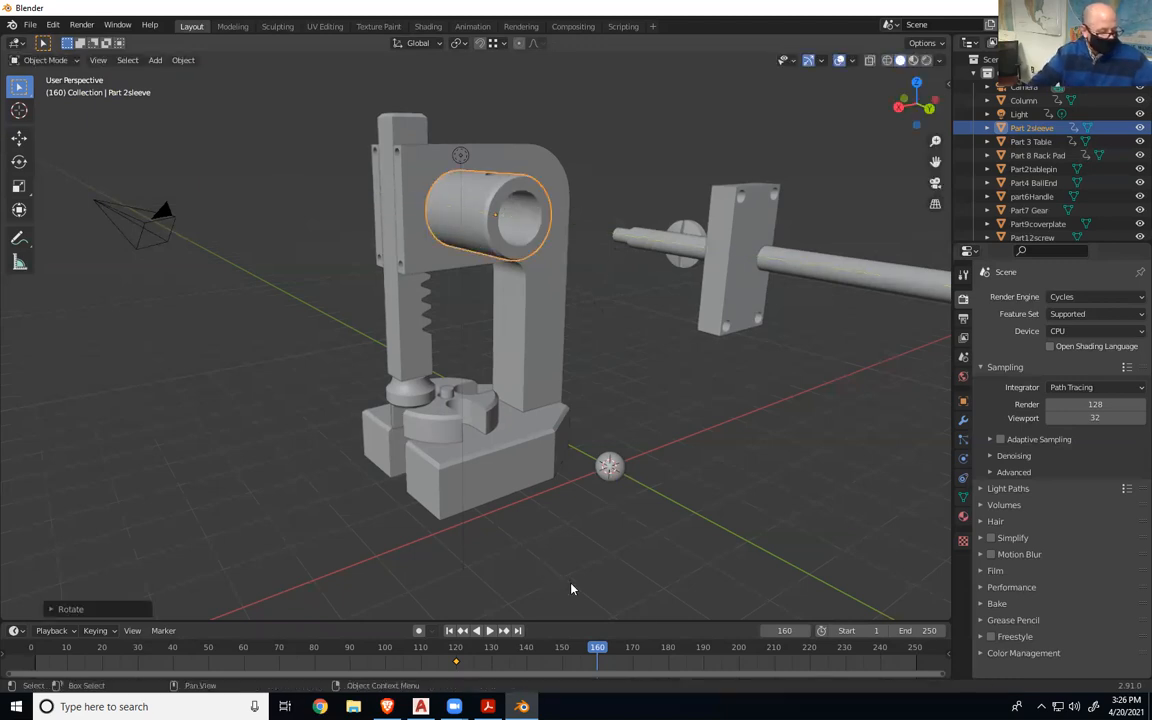
pyautogui.press('i')
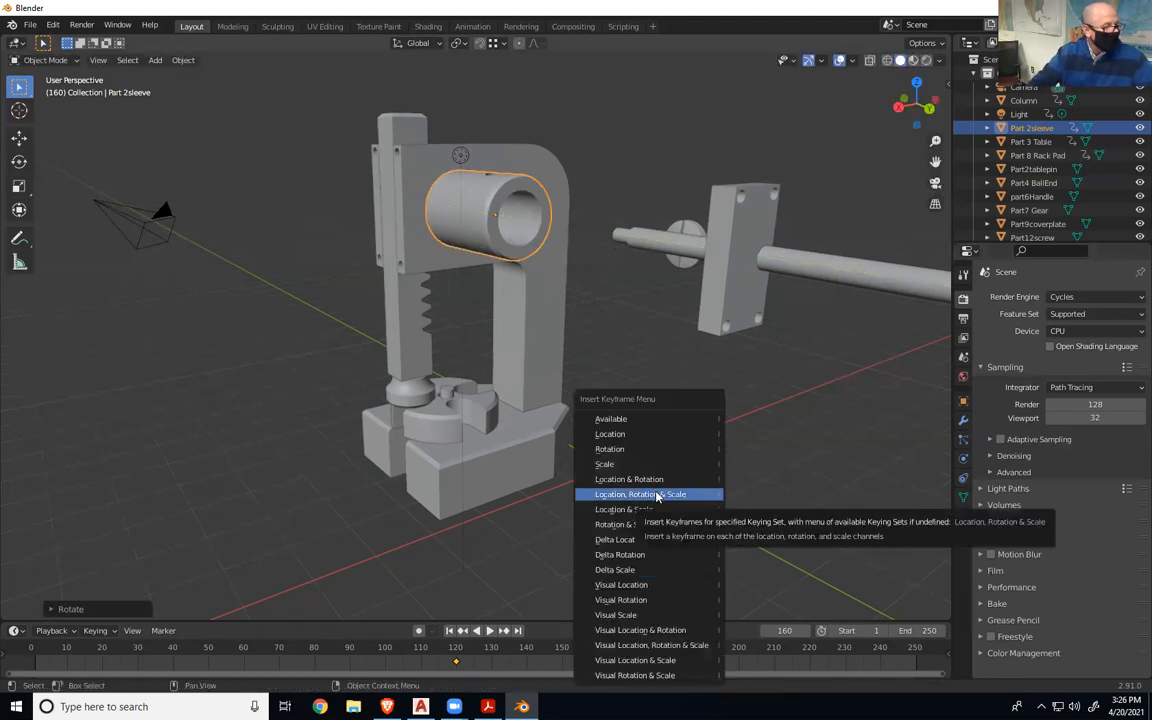
pyautogui.click(657, 495)
pyautogui.moveTo(596, 646)
pyautogui.mouseDown()
pyautogui.moveTo(455, 646)
pyautogui.moveTo(609, 636)
pyautogui.moveTo(128, 646)
pyautogui.moveTo(488, 646)
pyautogui.moveTo(640, 660)
pyautogui.moveTo(597, 662)
pyautogui.mouseUp()
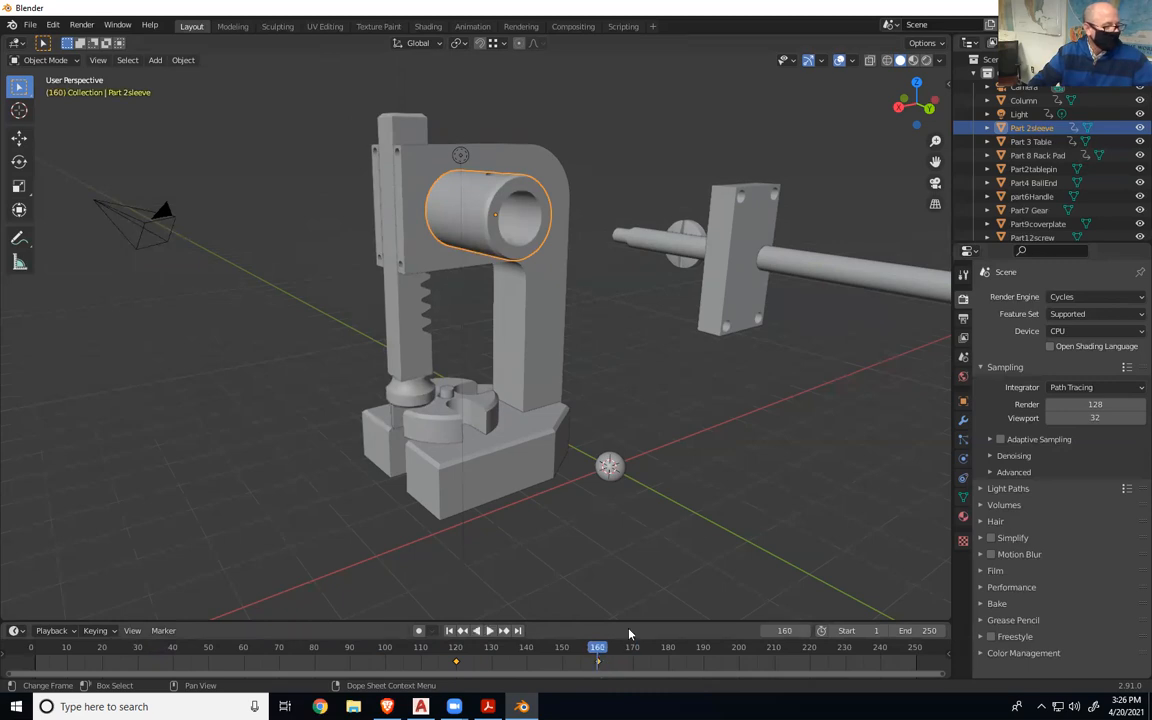